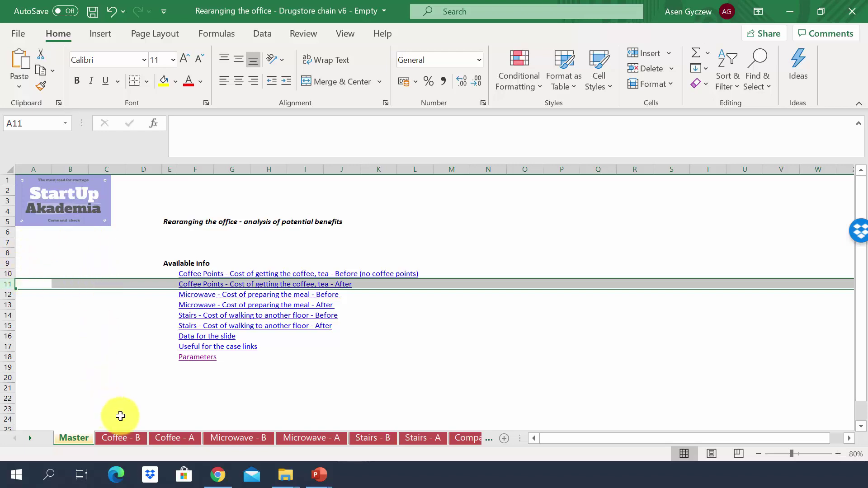
Step: Look over the before and after coffee calculation sheets, Coffee - B and Coffee - A, and return to the Master sheet
click(139, 438)
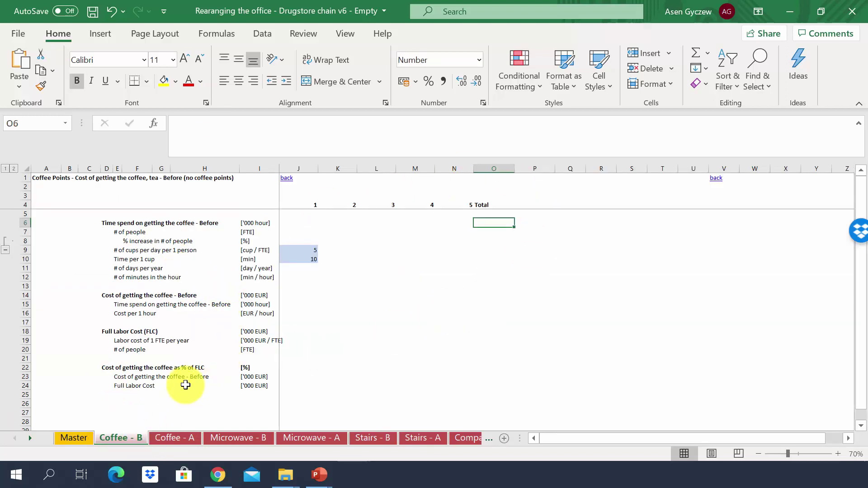
click(175, 438)
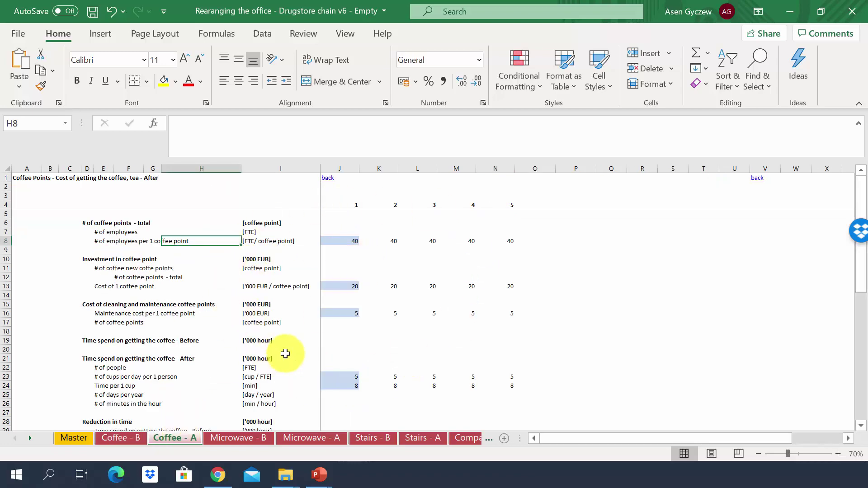
scroll(285, 353, down, 6)
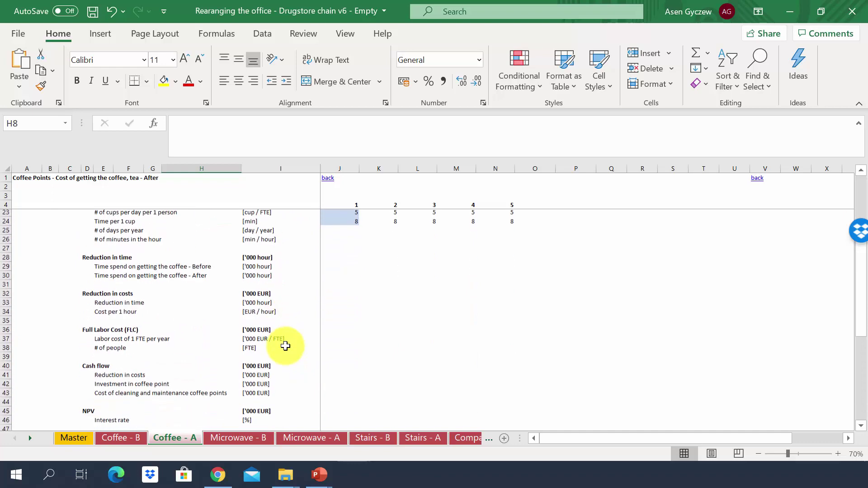
click(70, 438)
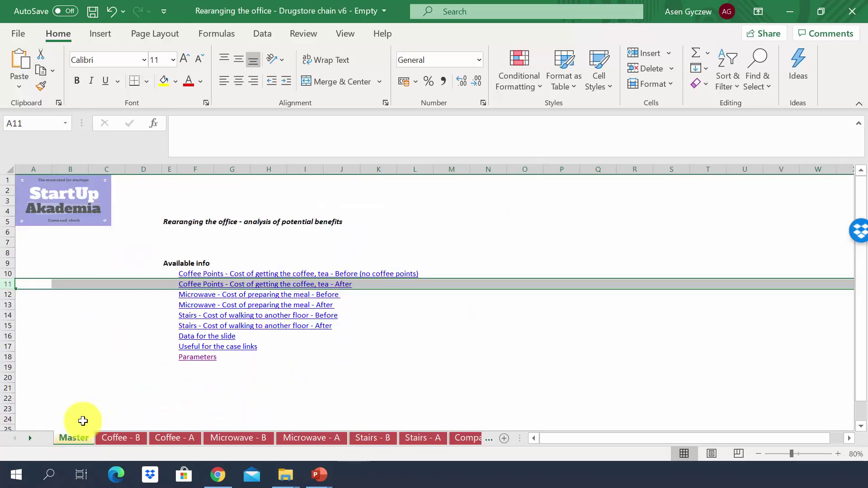
click(118, 302)
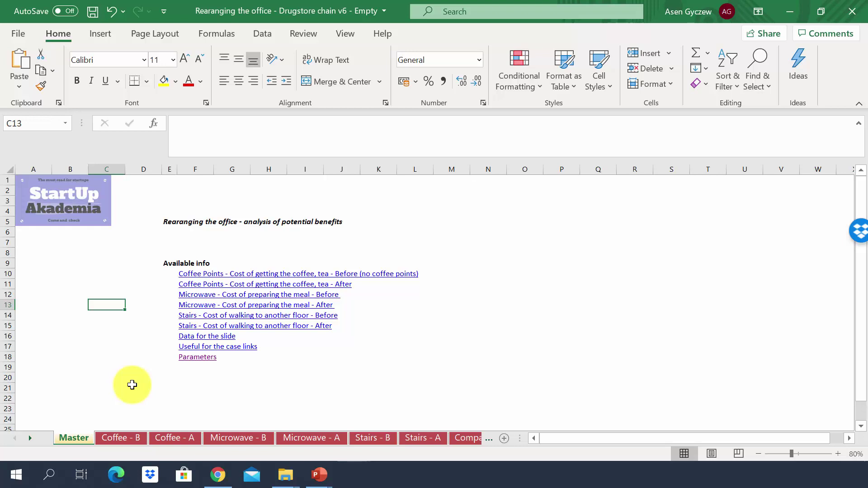
click(107, 328)
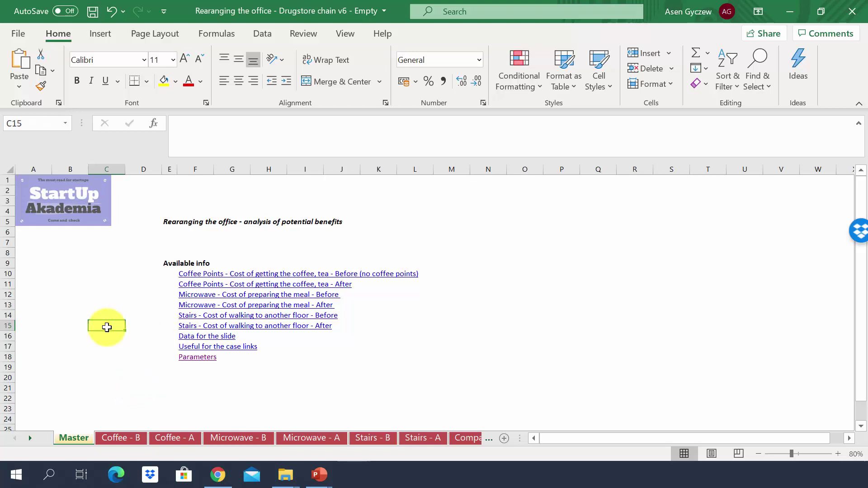
Step: On the Coffee - B sheet, collapse the grouped row with the % increase in # of people
click(133, 435)
click(222, 268)
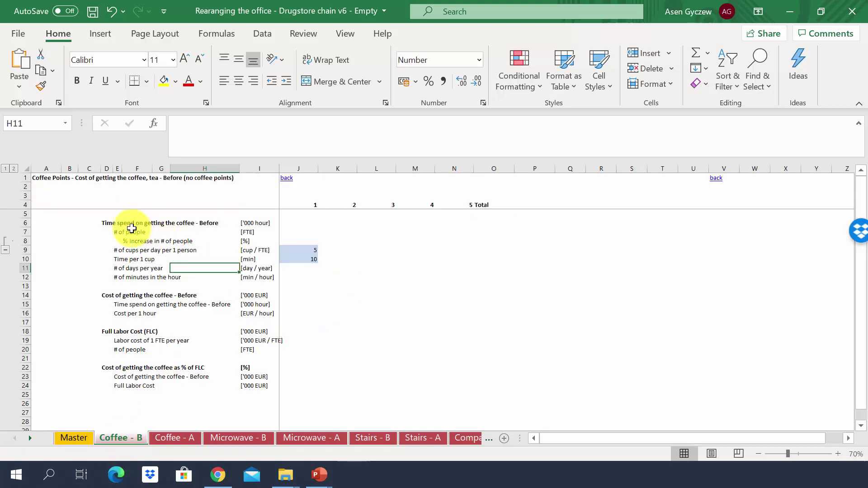
click(6, 250)
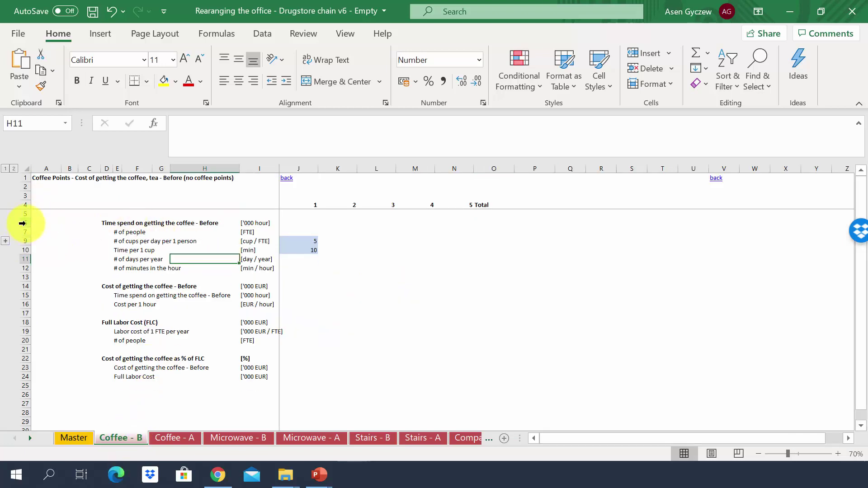
Step: Examine the Coffee - B time, cost and % of FLC sections, including each driver row of the time spent on getting coffee
click(22, 223)
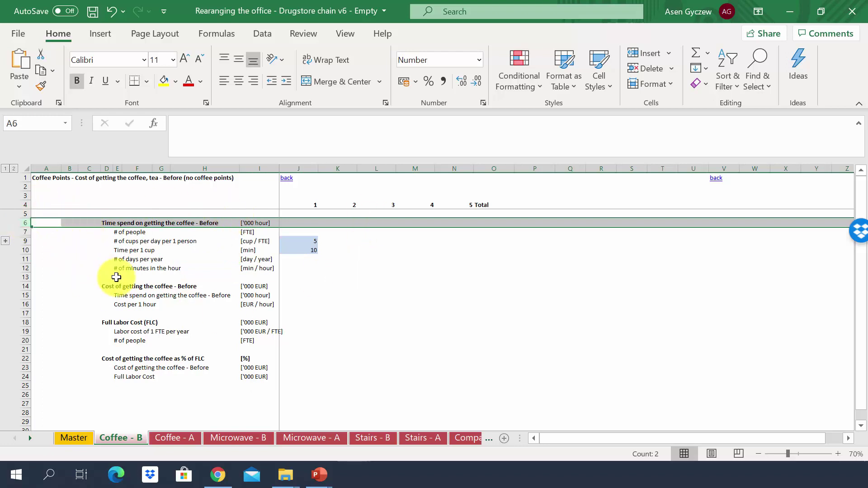
click(26, 286)
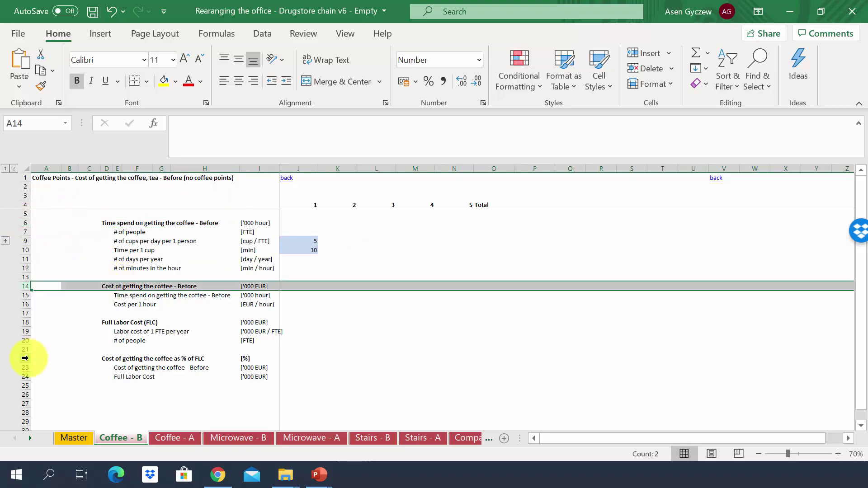
click(26, 358)
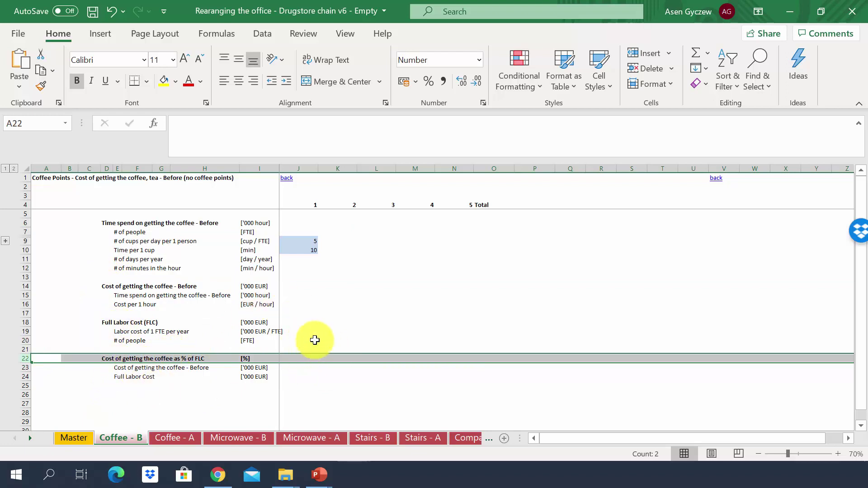
click(297, 229)
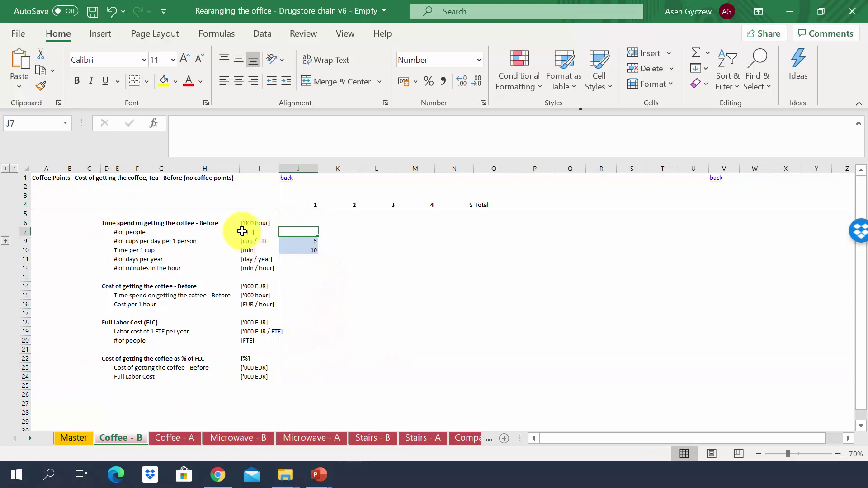
click(24, 223)
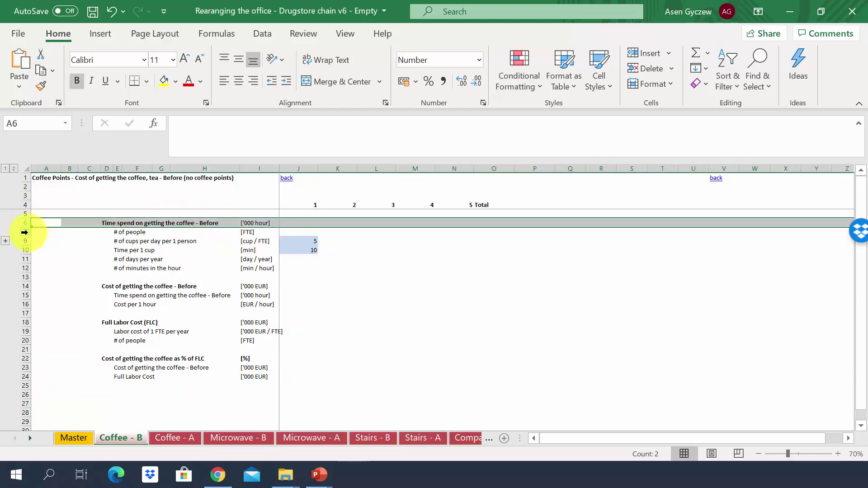
drag(24, 232, 28, 232)
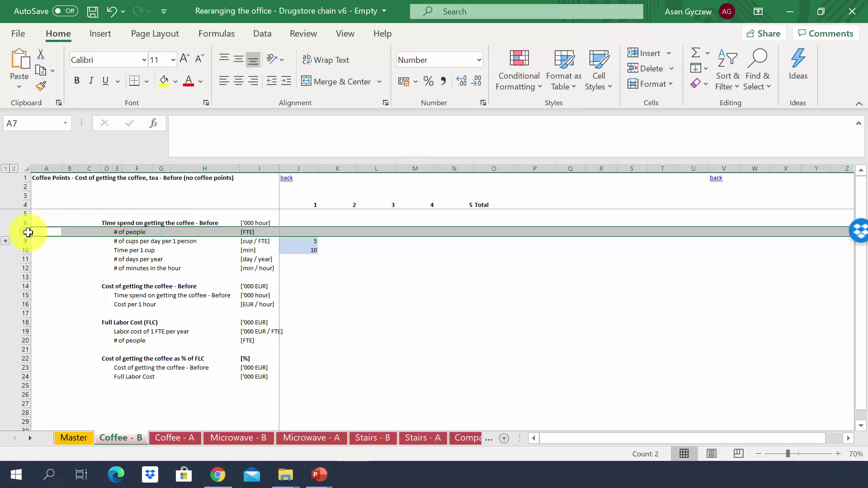
click(20, 241)
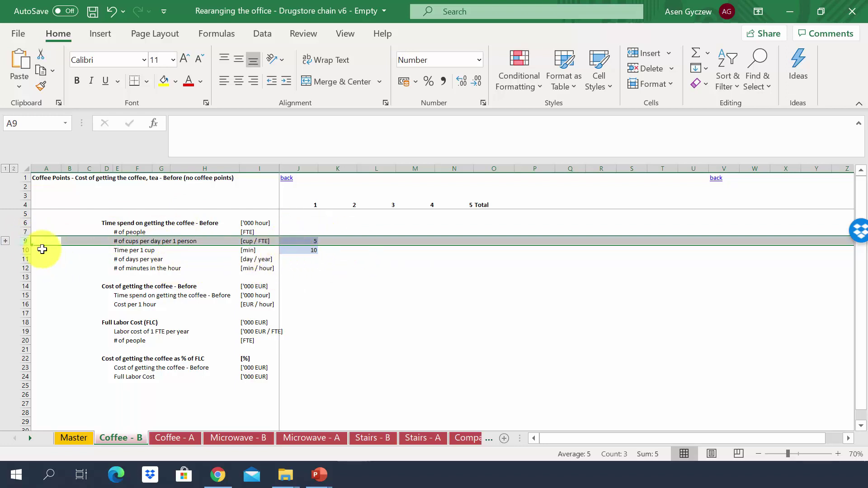
click(21, 250)
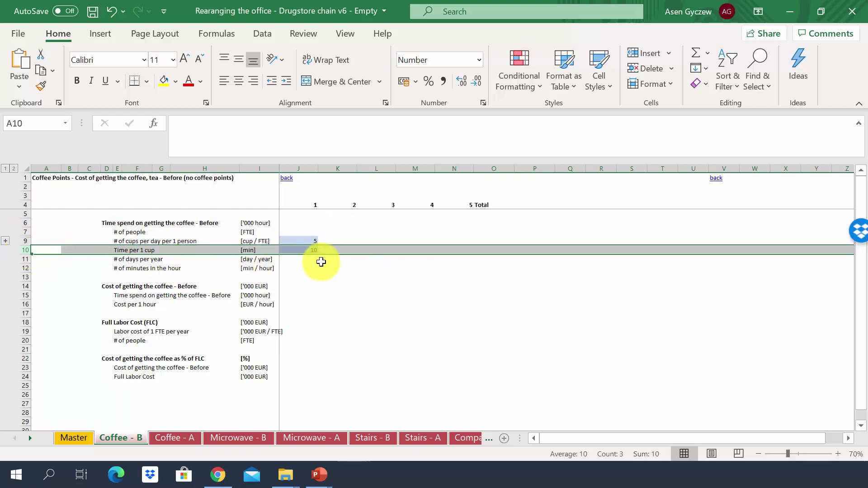
click(23, 261)
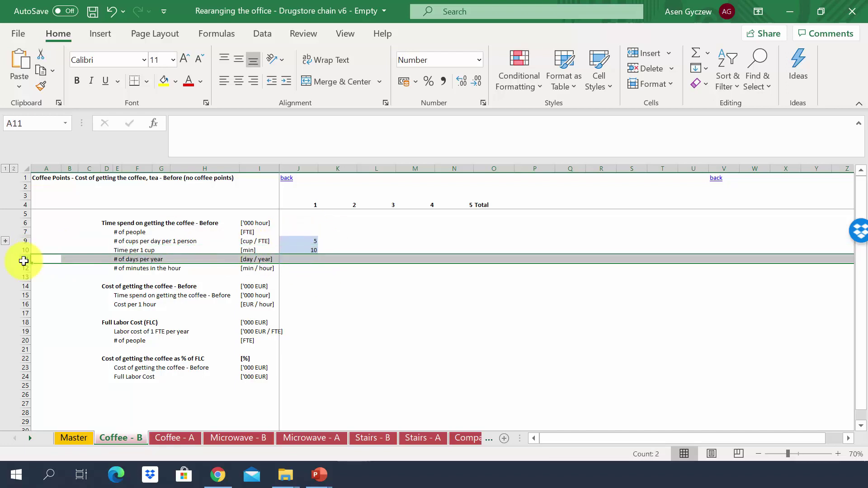
click(20, 269)
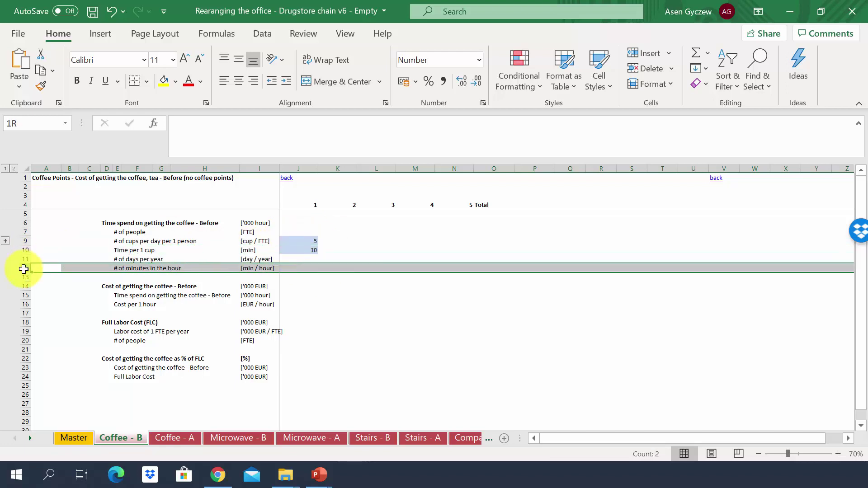
click(291, 223)
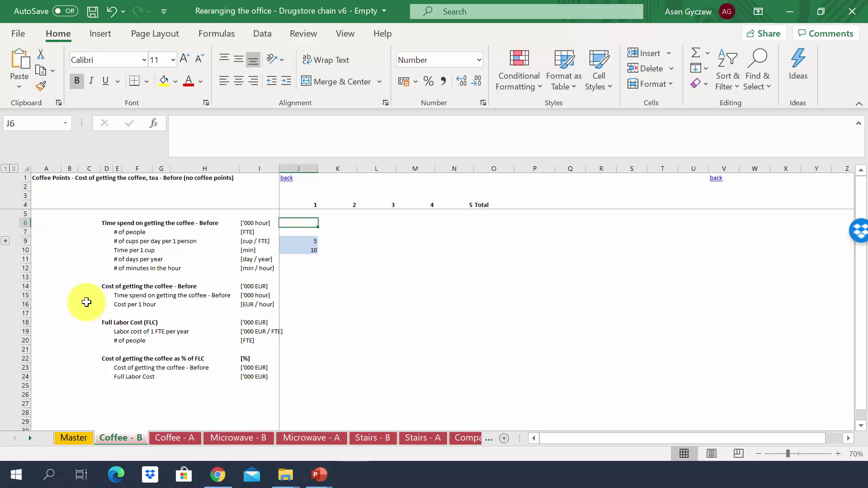
Step: Examine the rows for the total number of coffee points and the investment in coffee points on the Coffee - A sheet
click(175, 436)
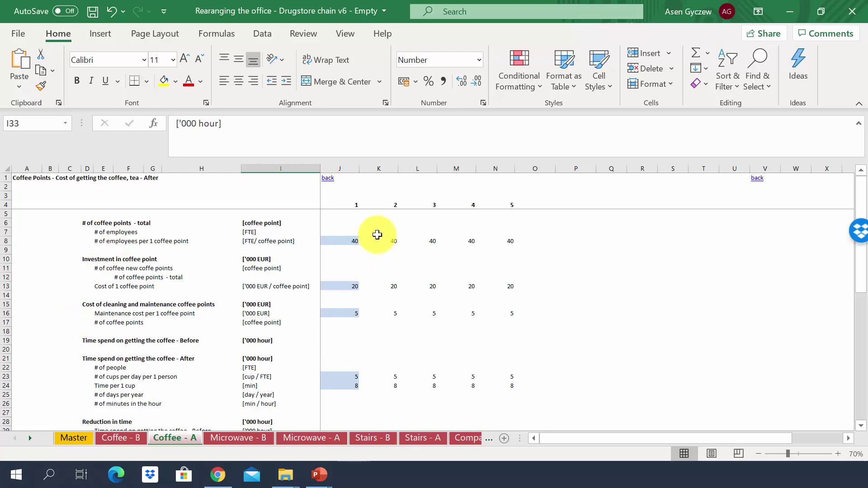
click(309, 240)
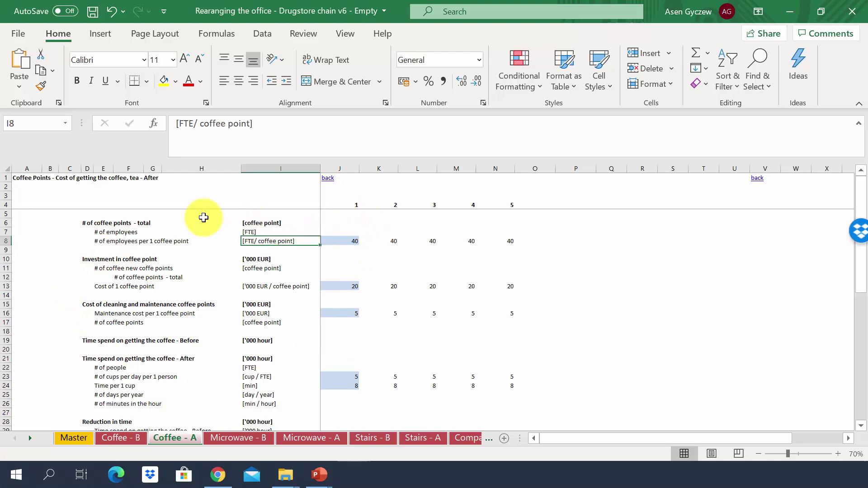
click(5, 222)
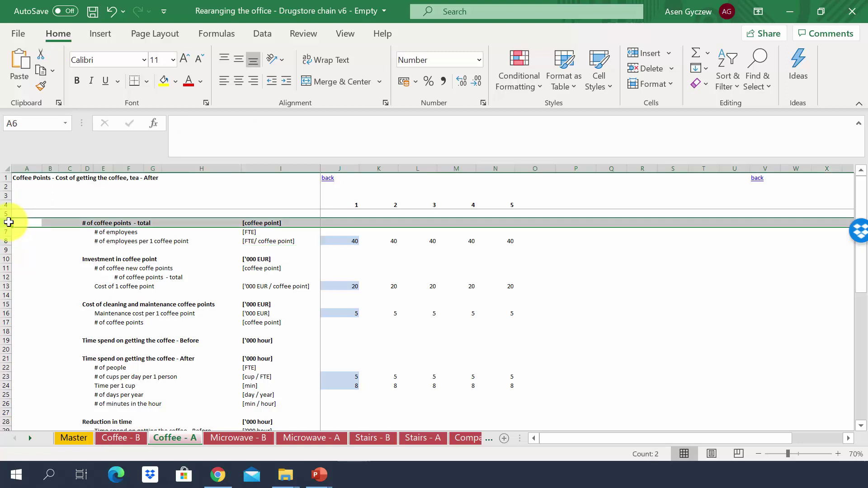
click(5, 232)
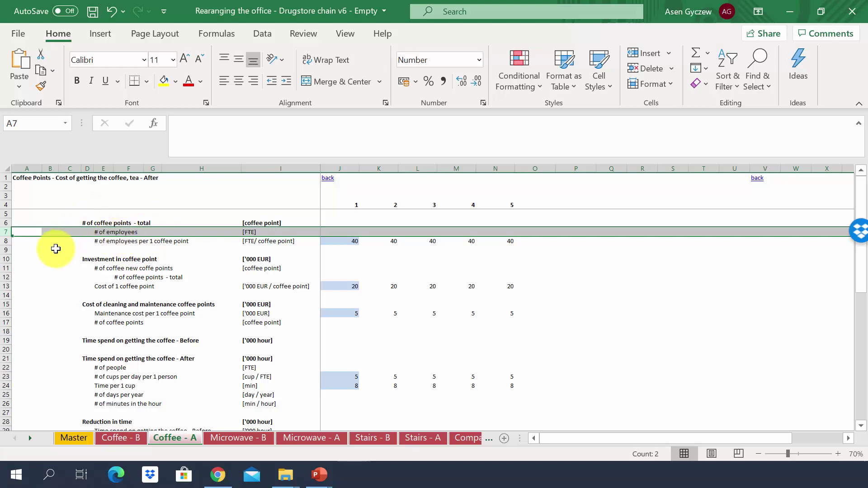
click(5, 241)
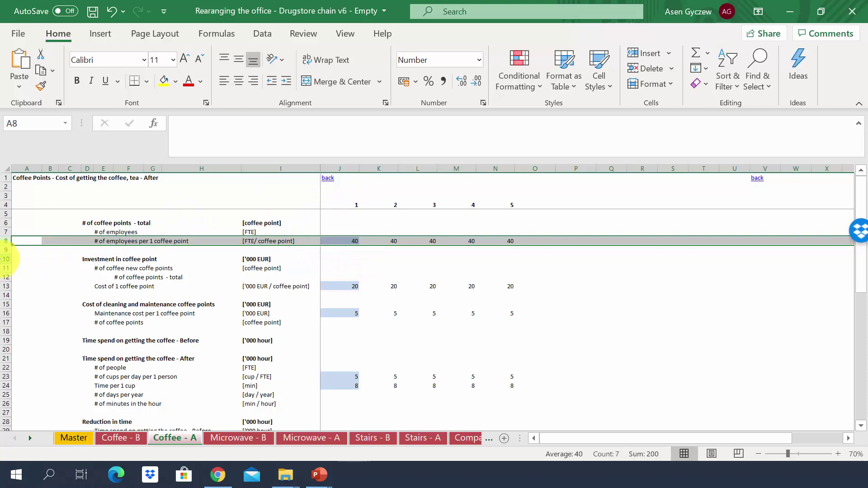
click(5, 259)
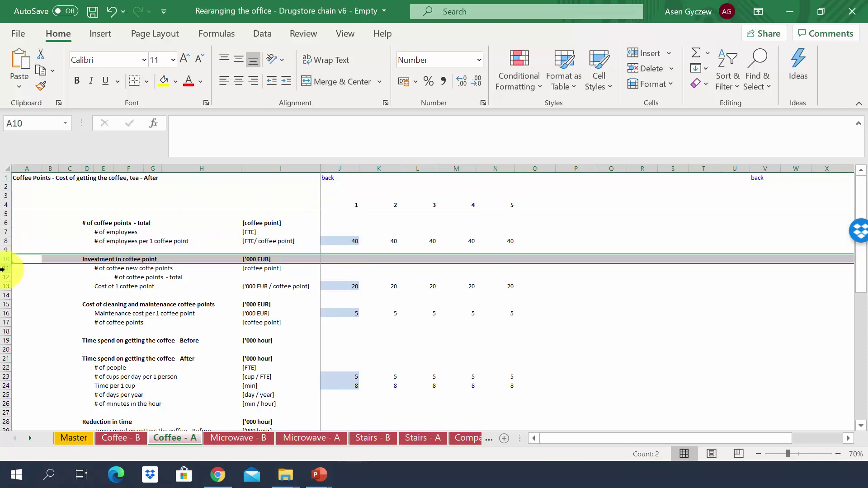
click(5, 269)
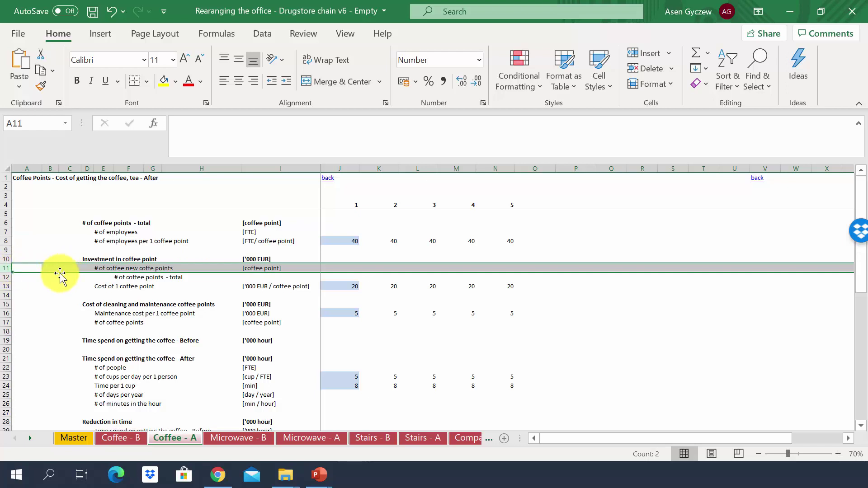
click(4, 286)
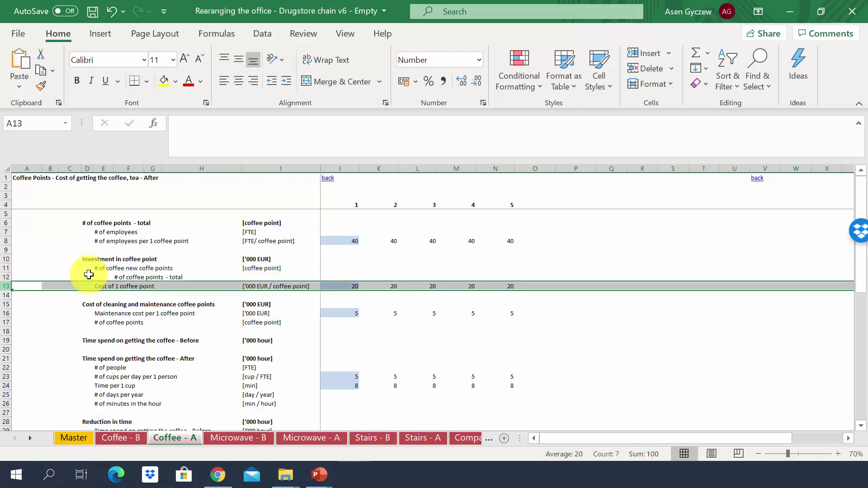
Step: Review the Coffee - A rows for cleaning and maintenance cost, time spent before and after, and reduction in time
click(251, 312)
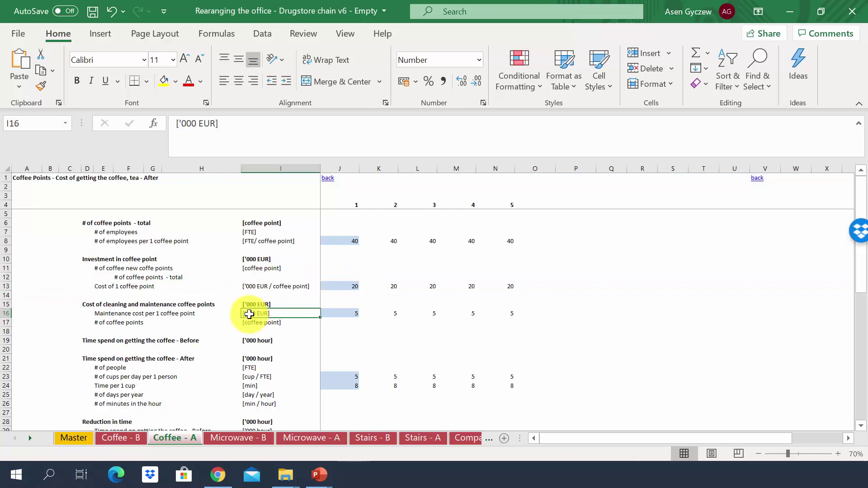
click(3, 305)
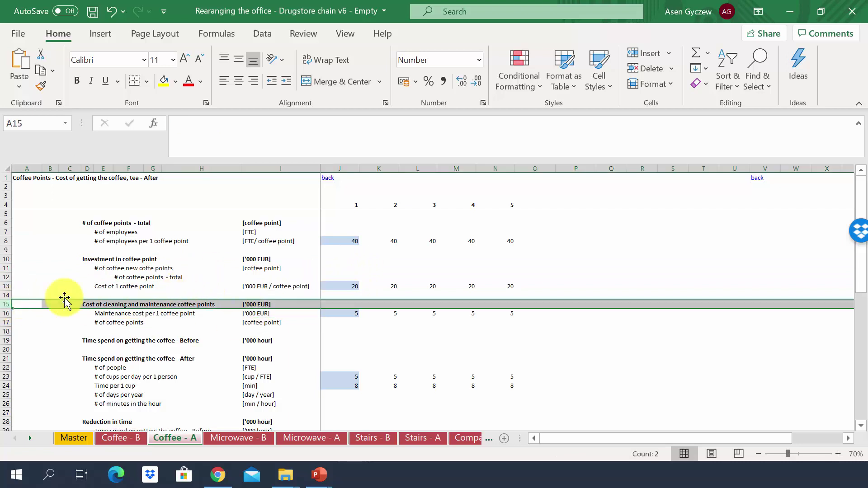
click(3, 313)
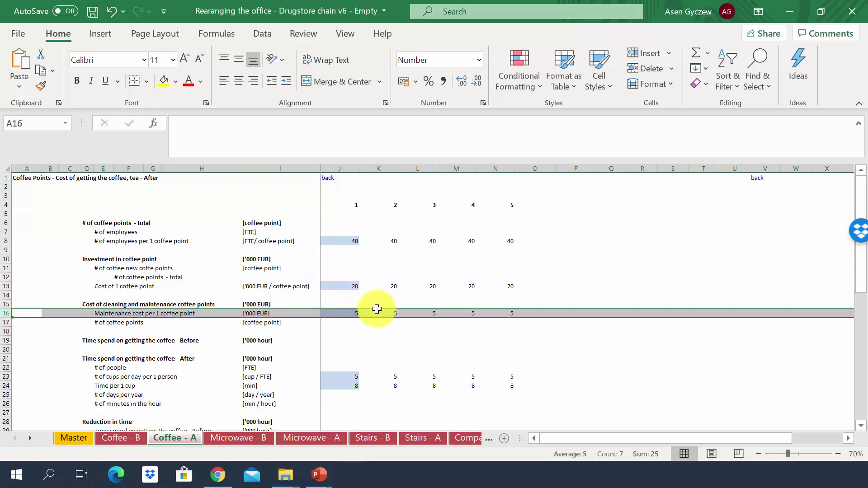
click(4, 322)
click(3, 304)
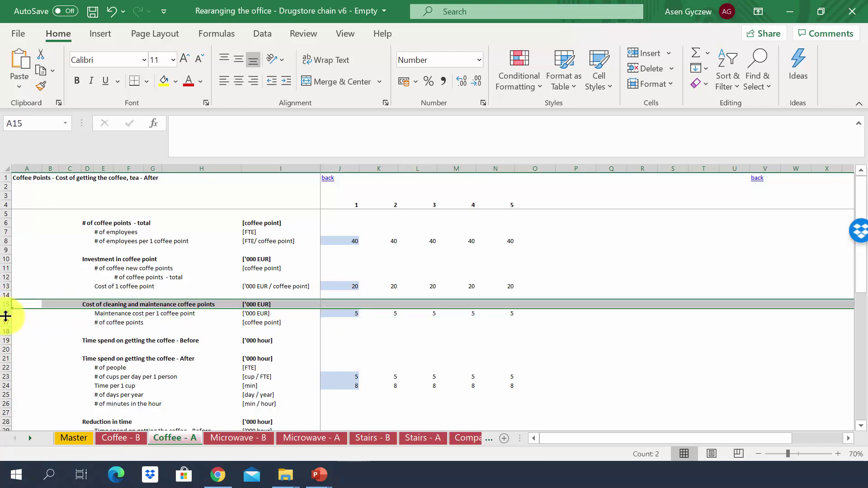
click(2, 322)
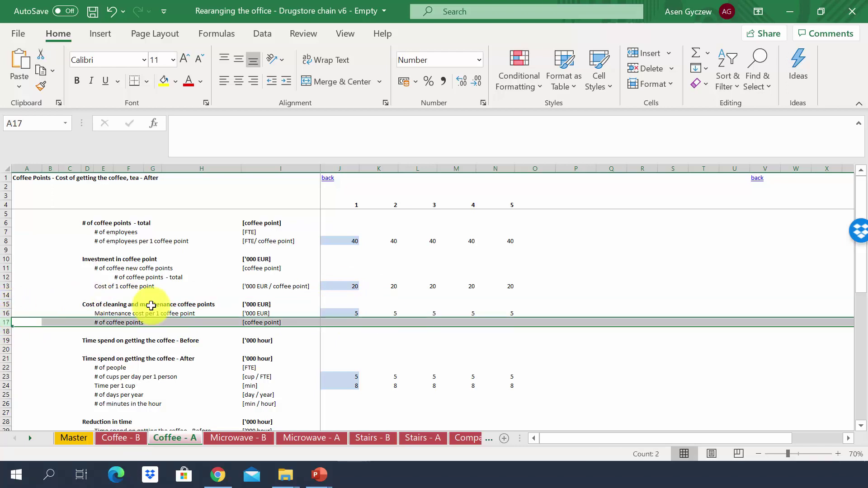
click(5, 341)
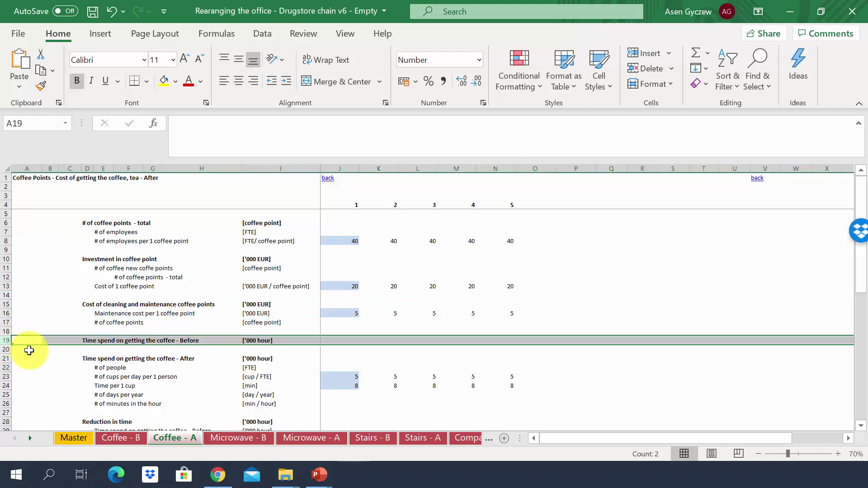
click(2, 359)
scroll(132, 324, down, 2)
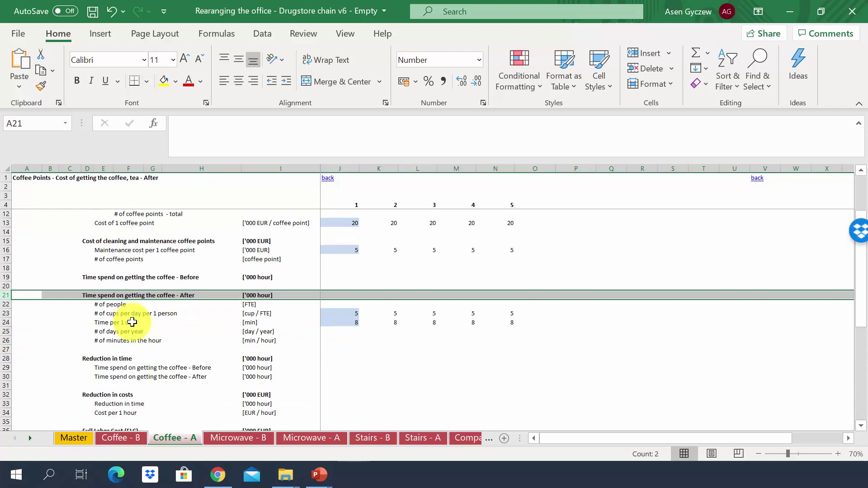
click(7, 359)
scroll(108, 303, down, 3)
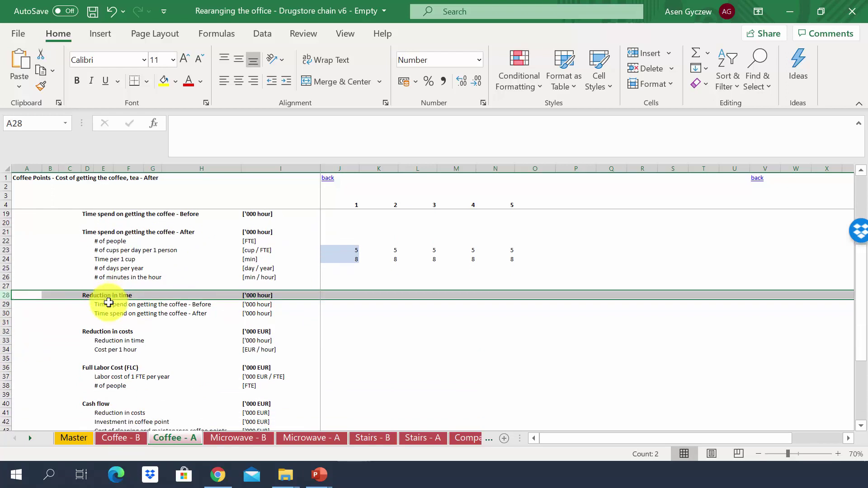
Step: Examine the reduction in costs, the cash flow with its component rows, and the NPV section on the Coffee - A sheet
click(5, 332)
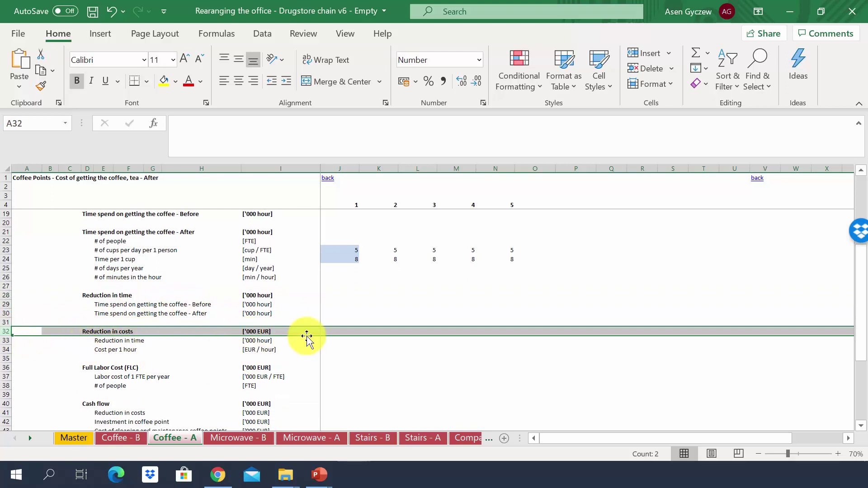
scroll(161, 376, down, 2)
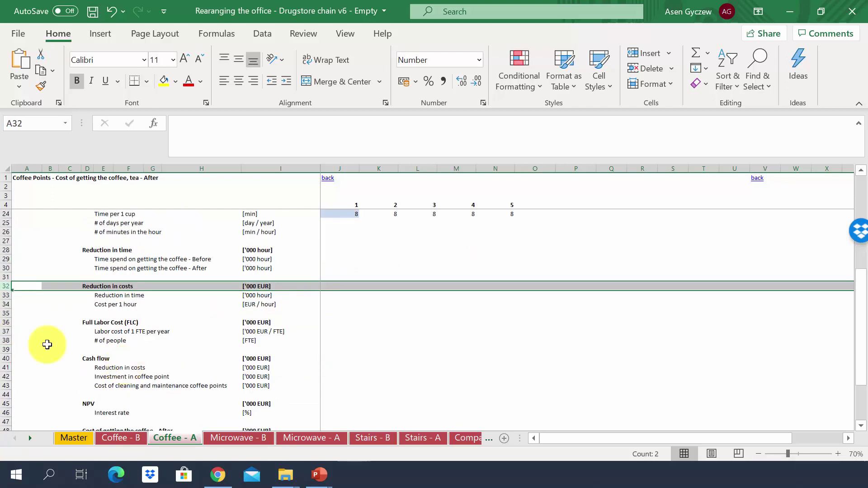
click(4, 358)
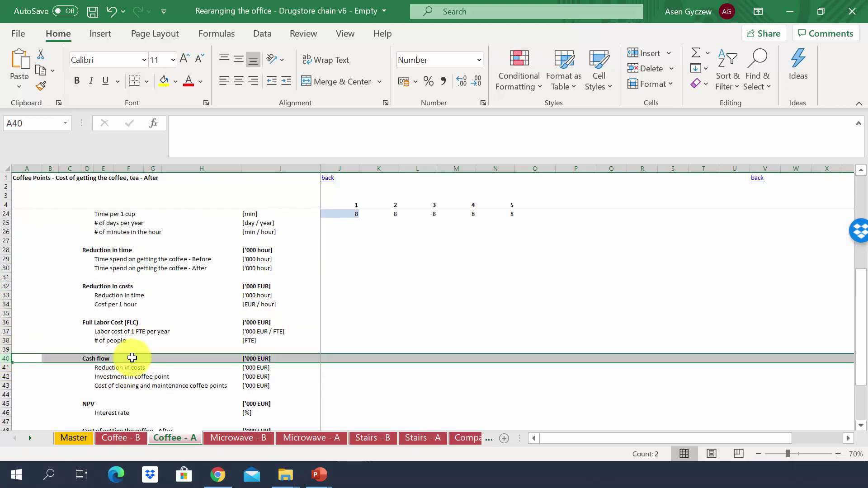
click(5, 368)
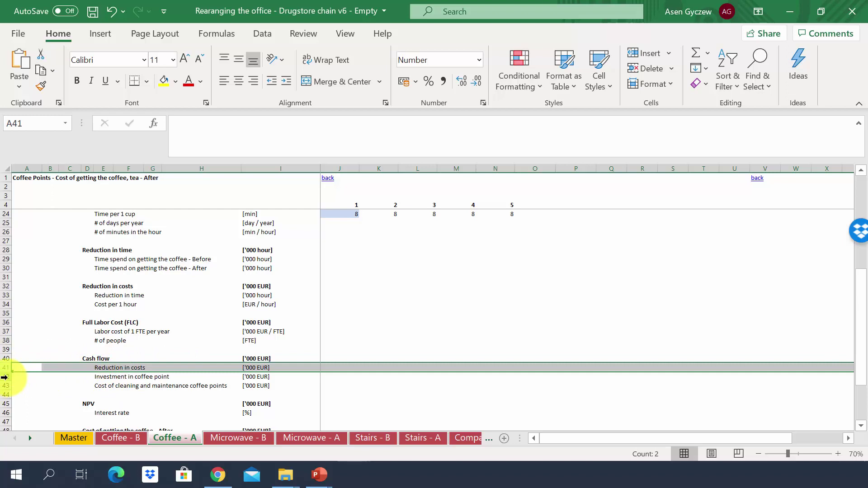
click(5, 377)
click(7, 387)
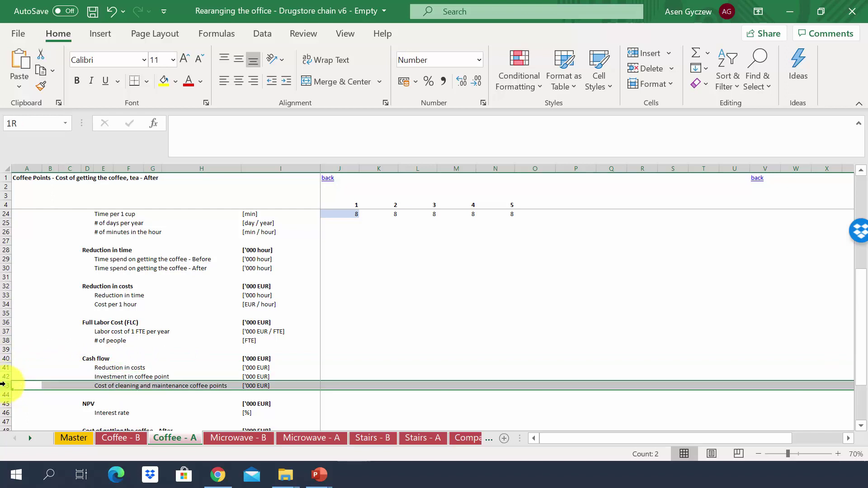
scroll(117, 317, down, 2)
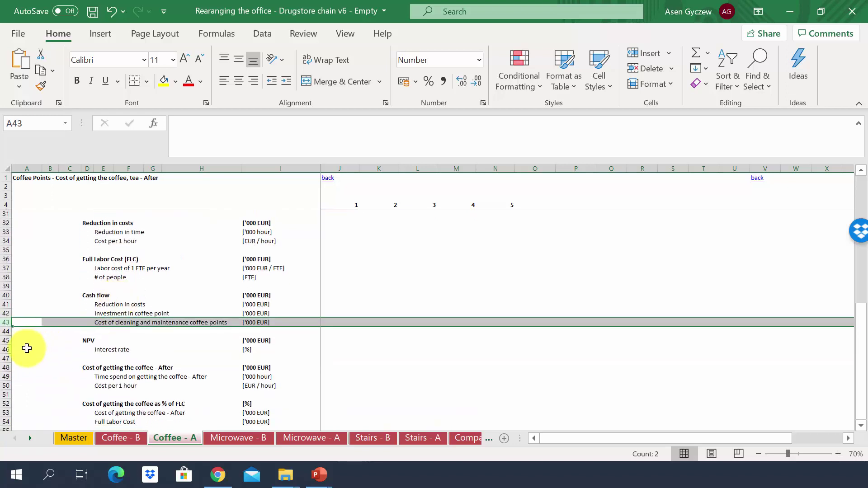
click(7, 340)
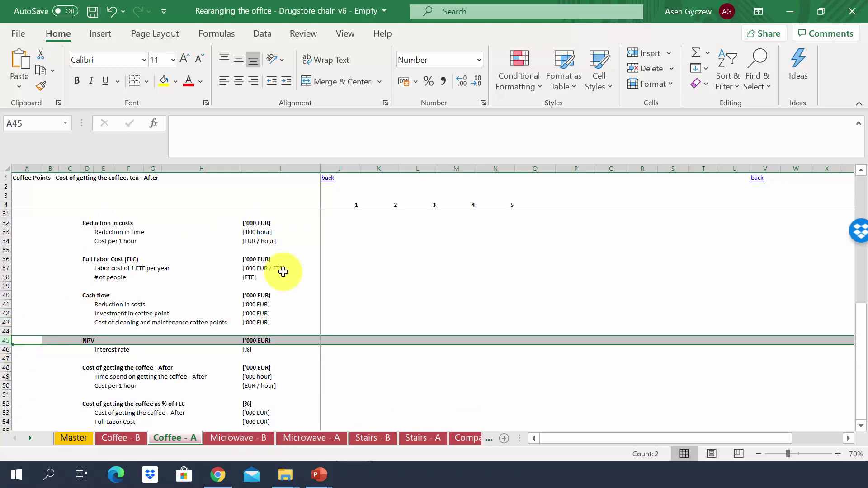
click(283, 272)
Step: Retrace the Coffee - A logic from time spent on getting the coffee after the change, through reduction in costs, to cash flow
scroll(283, 271, up, 6)
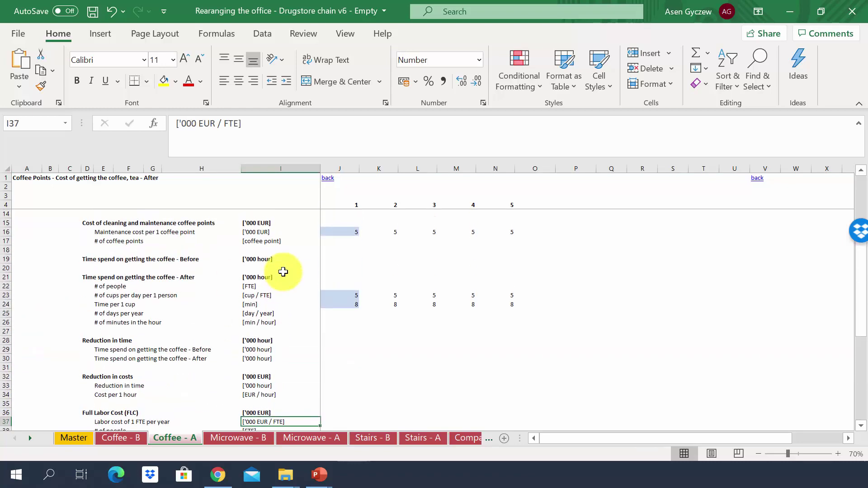
scroll(283, 272, up, 3)
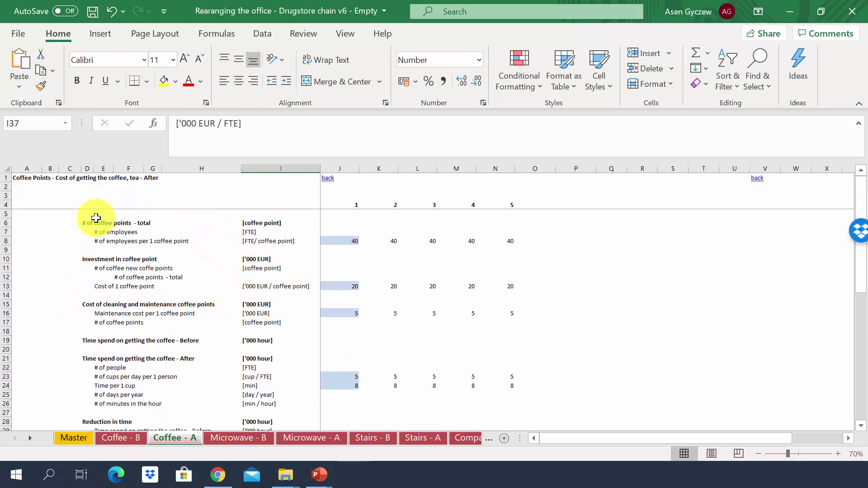
click(6, 357)
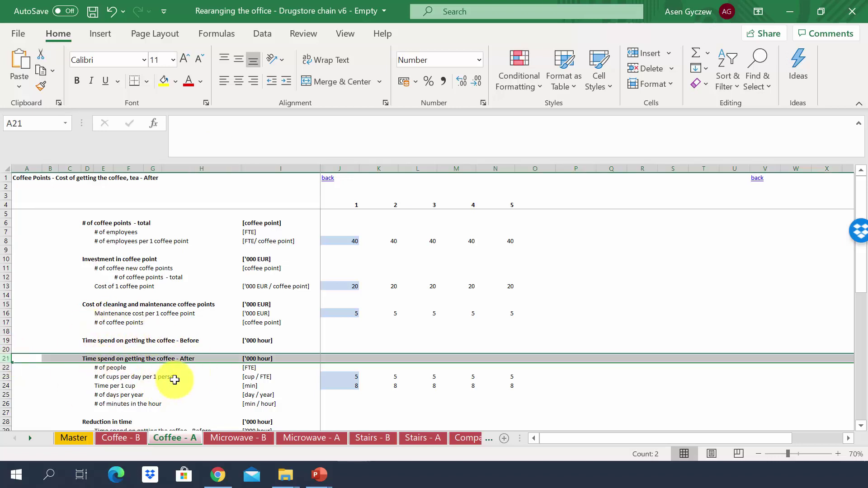
scroll(71, 258, down, 4)
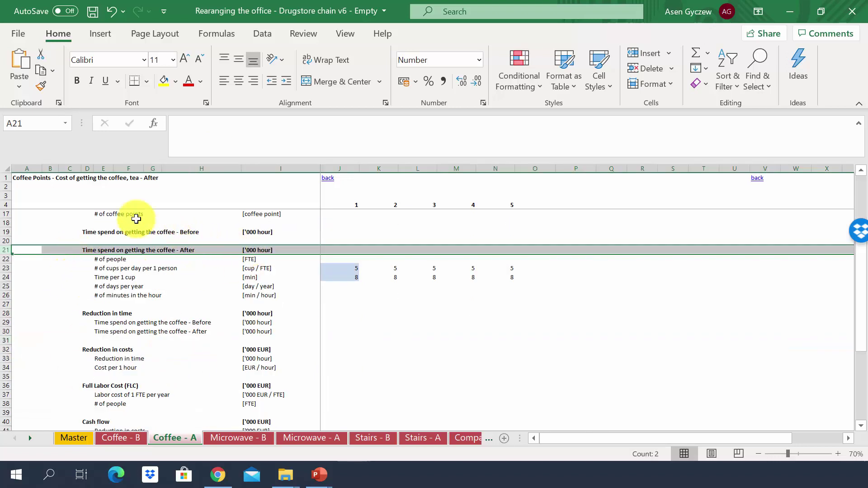
scroll(2, 313, down, 2)
click(2, 313)
scroll(2, 312, down, 1)
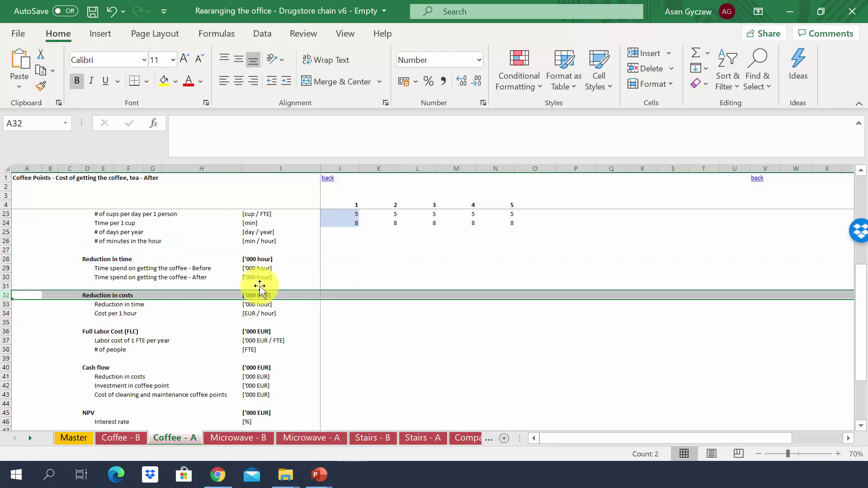
click(116, 382)
click(6, 367)
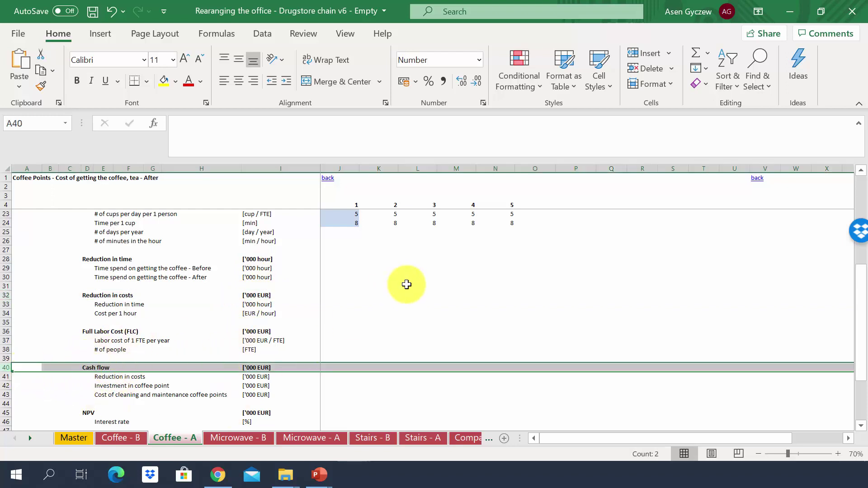
click(286, 322)
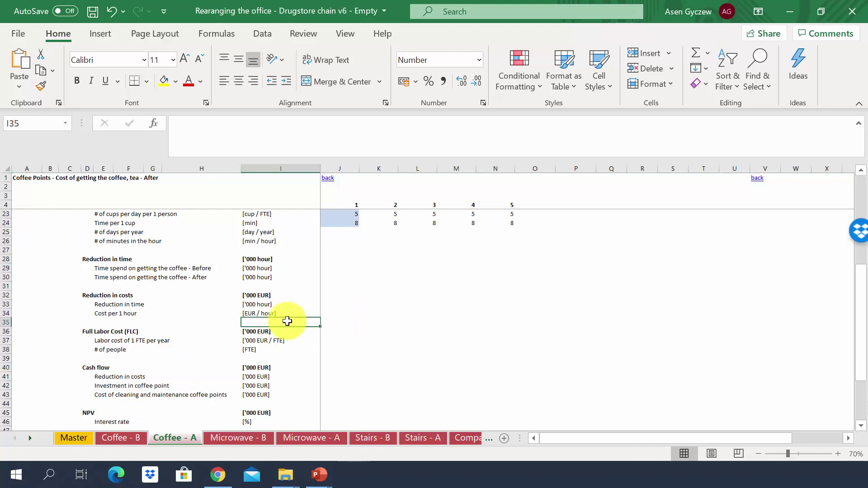
Step: Check the yearly columns 1 to 5 of the Coffee - A sheet one after another
click(350, 167)
click(379, 168)
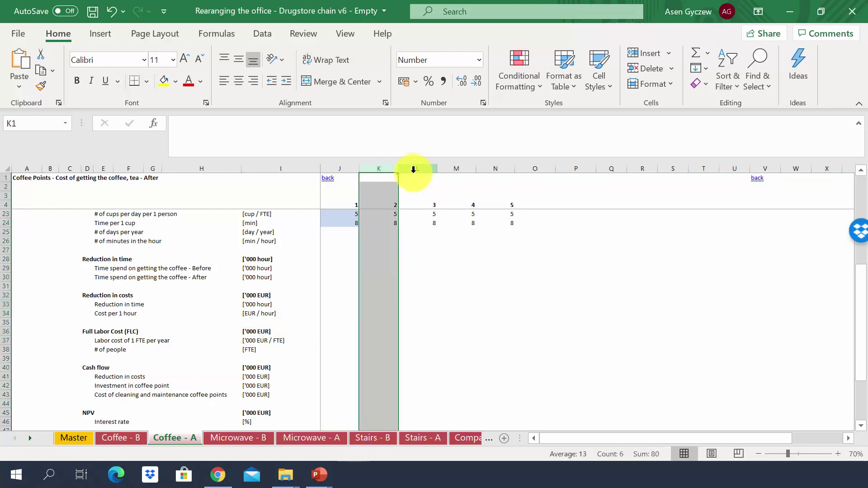
click(413, 169)
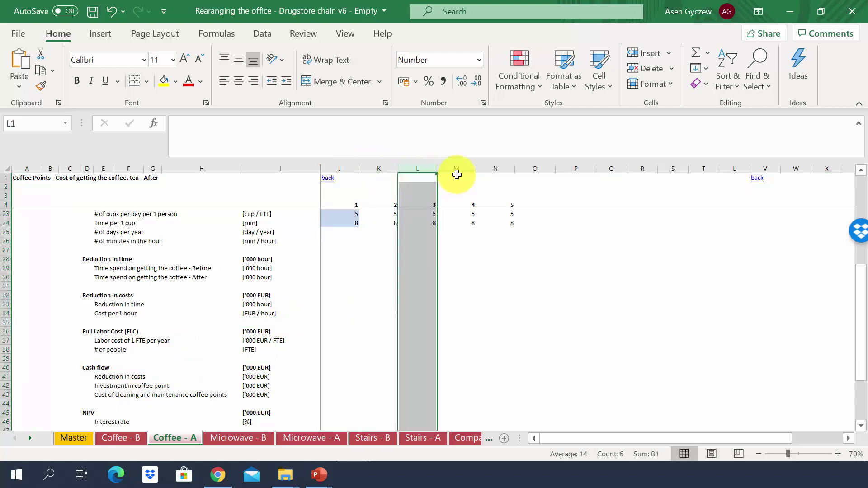
click(457, 171)
click(495, 170)
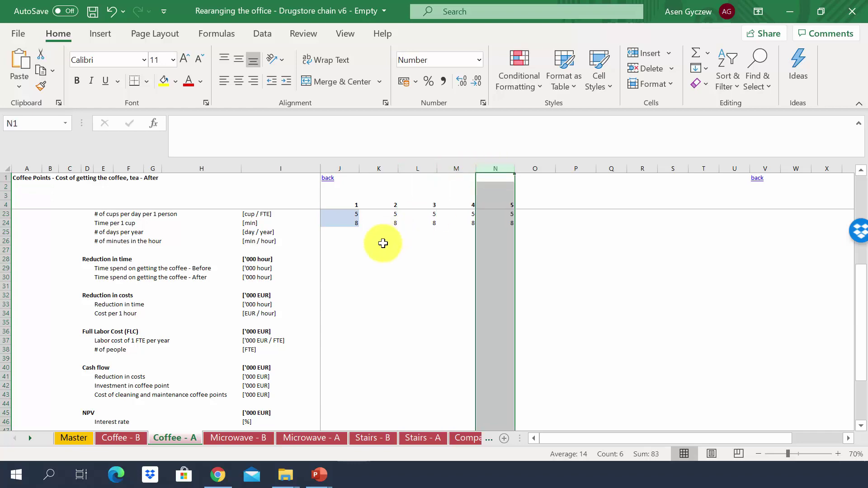
click(383, 243)
scroll(383, 243, up, 3)
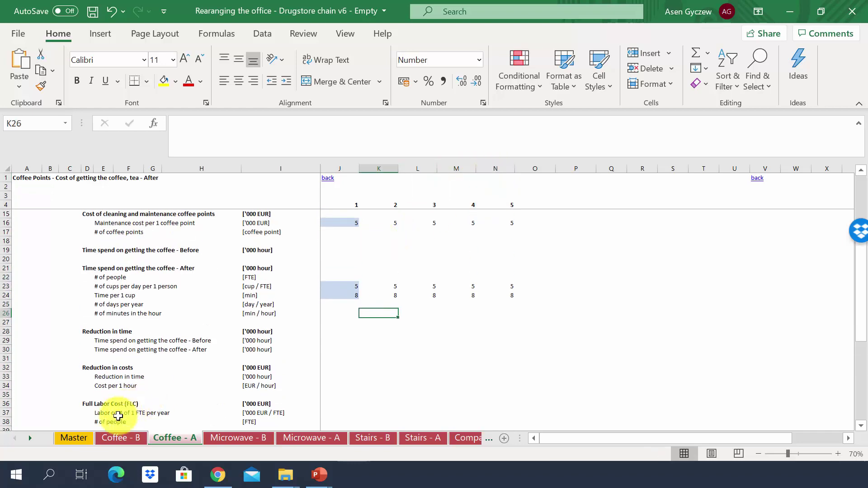
Step: Go through the Master sheet to the Parameters sheet and examine the cost per 1 hour, # of stores and revenues rows
click(76, 437)
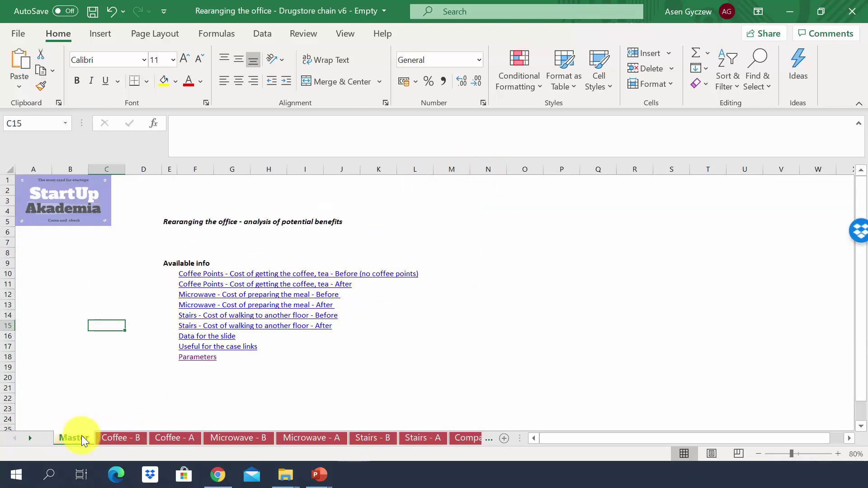
click(194, 362)
click(349, 216)
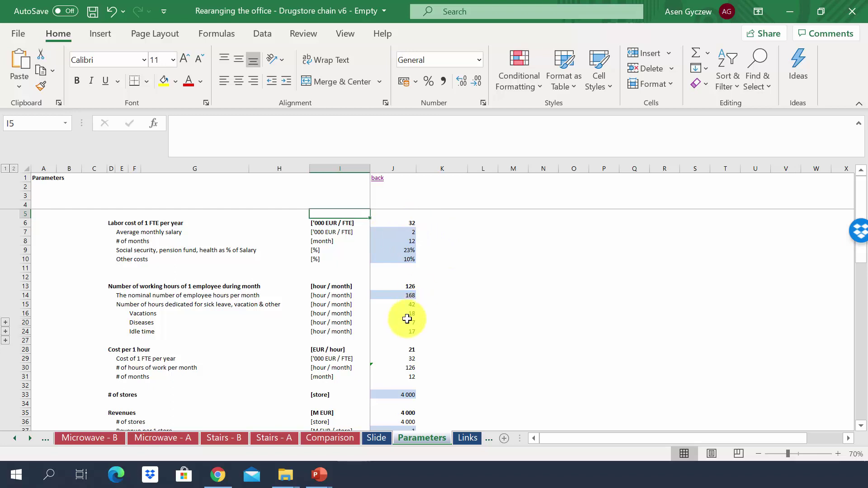
click(394, 340)
scroll(395, 341, down, 1)
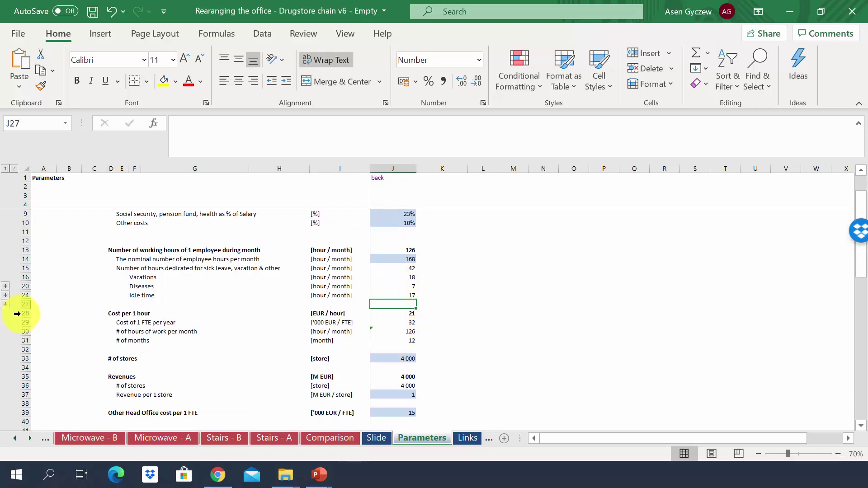
click(19, 313)
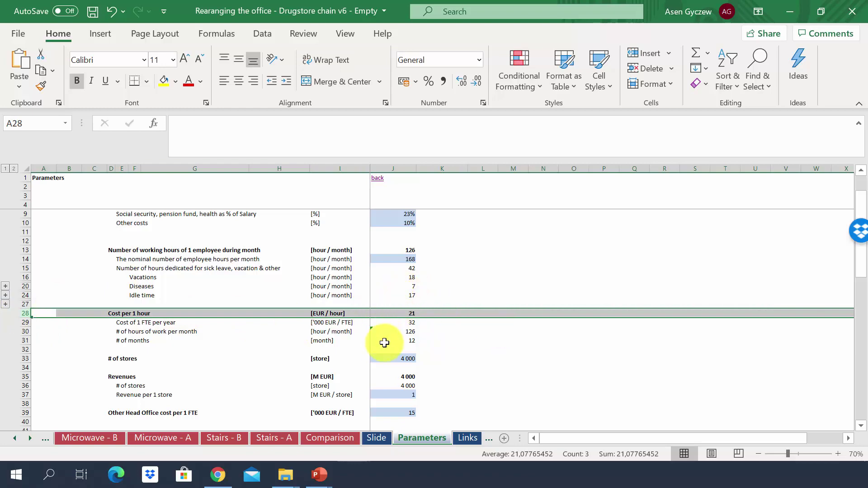
click(390, 360)
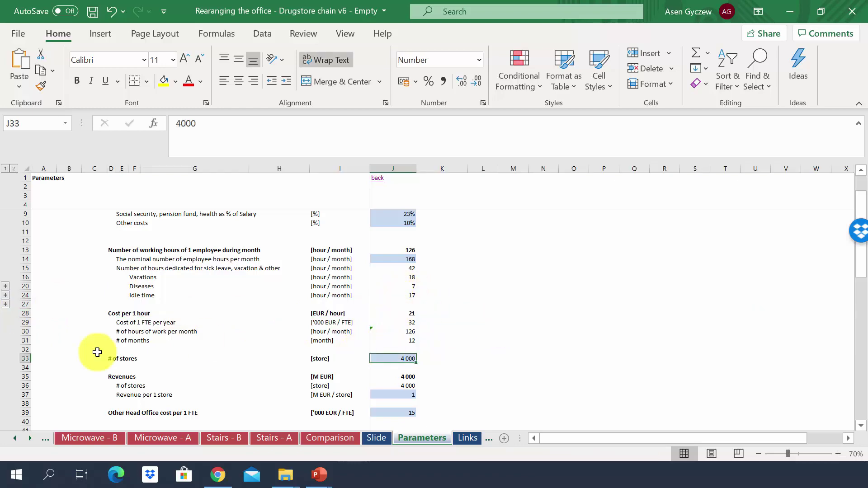
click(24, 377)
scroll(170, 312, down, 4)
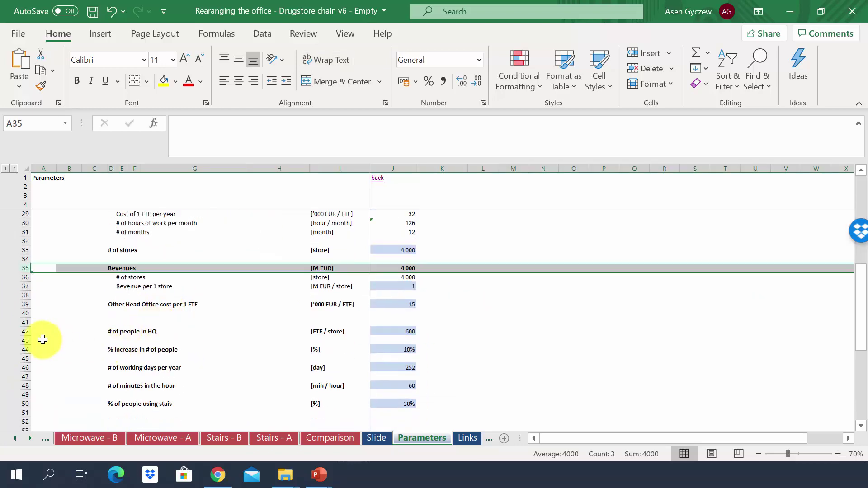
Step: Examine the parameters for # of people in HQ and % increase in # of people
click(19, 331)
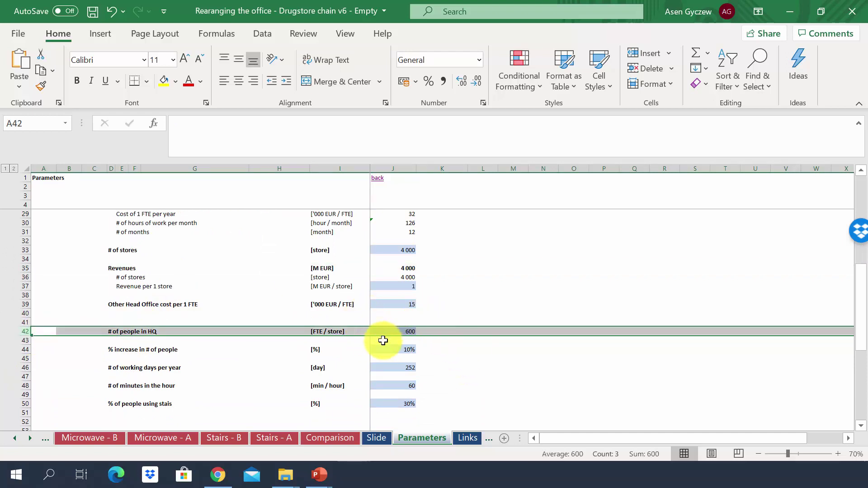
click(21, 349)
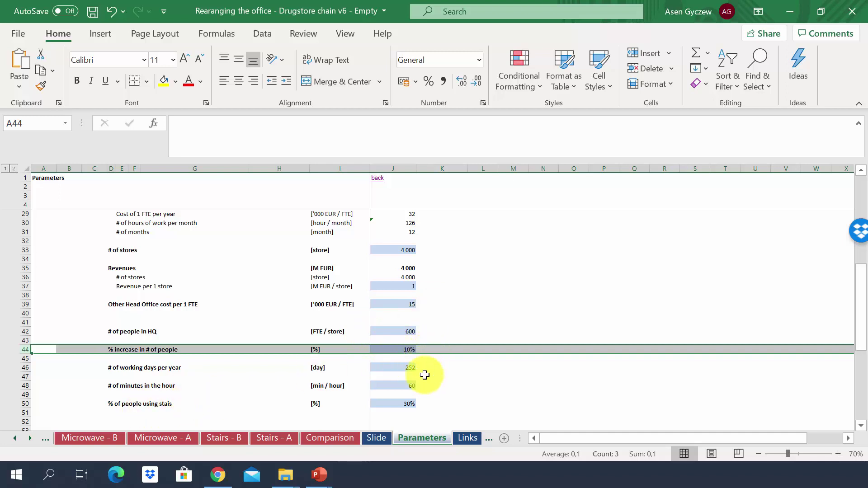
click(351, 267)
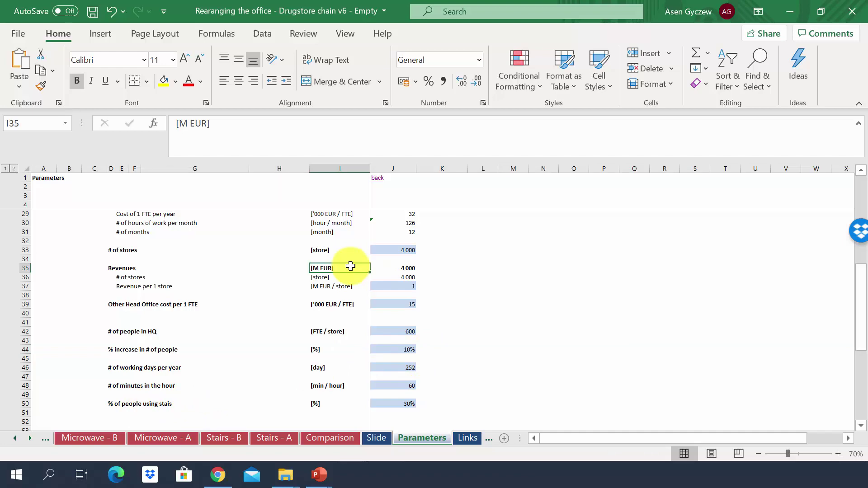
Step: Look through the Microwave and Stairs sheets, including the before and after versions of the cost of preparing the meal
click(145, 441)
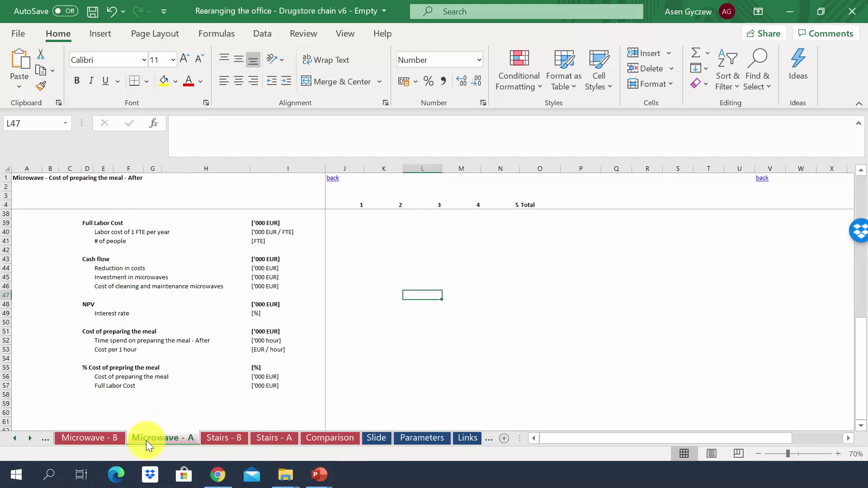
click(112, 439)
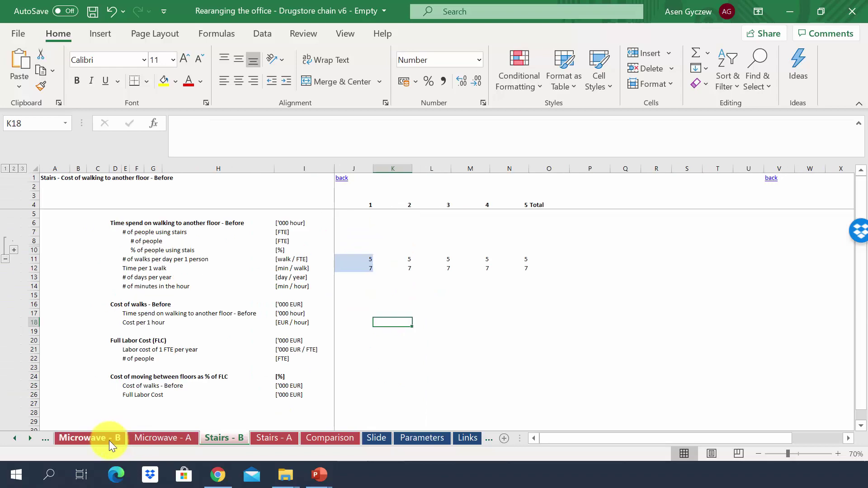
click(165, 438)
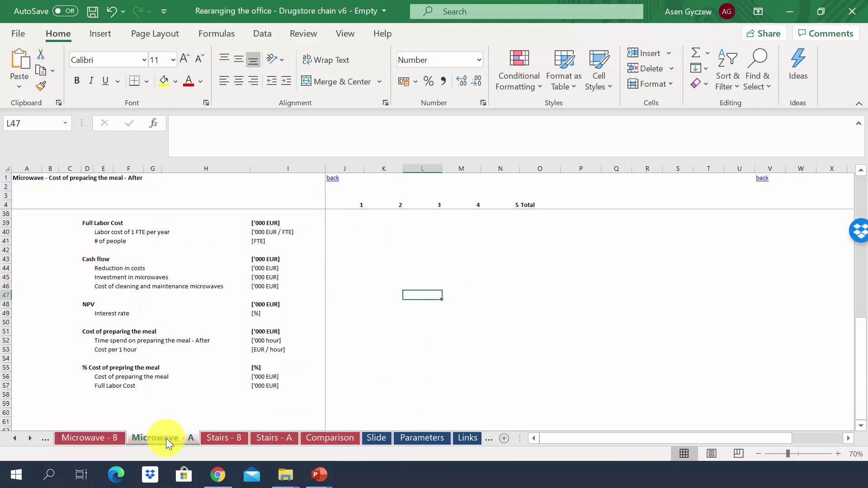
click(328, 437)
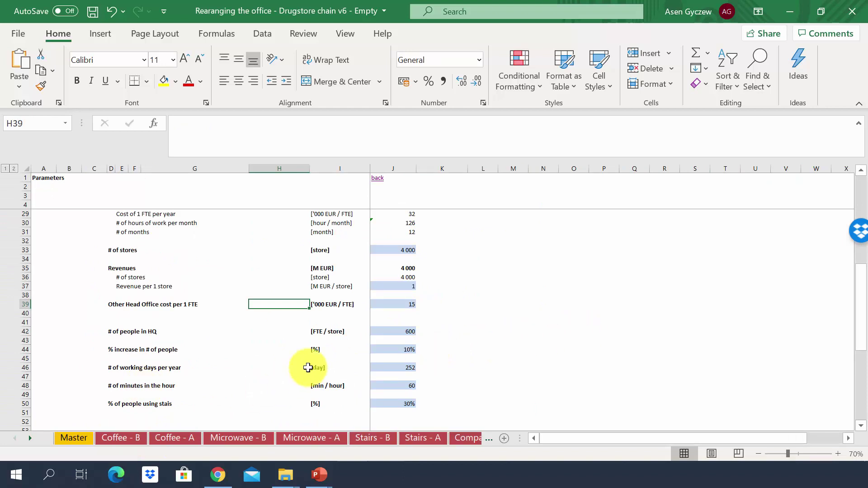
click(265, 435)
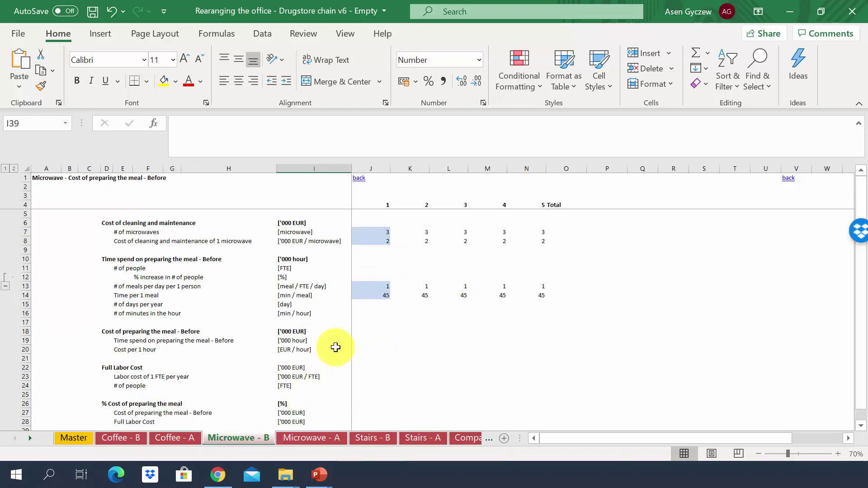
click(303, 436)
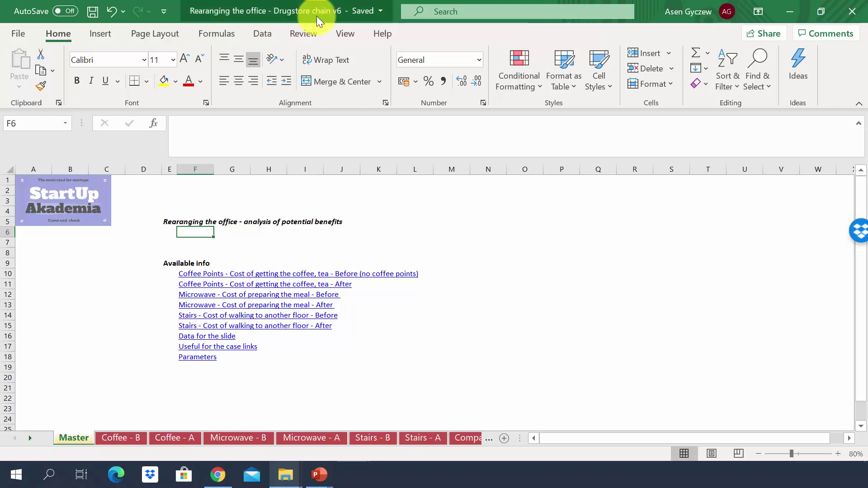
Step: In the filled-in Drugstore chain v6 workbook, open the Coffee - B sheet from the Master sheet
click(152, 254)
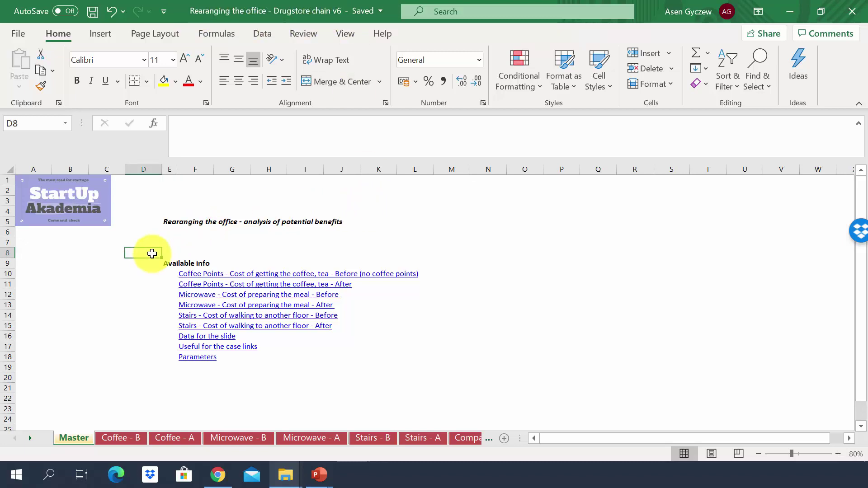
click(118, 437)
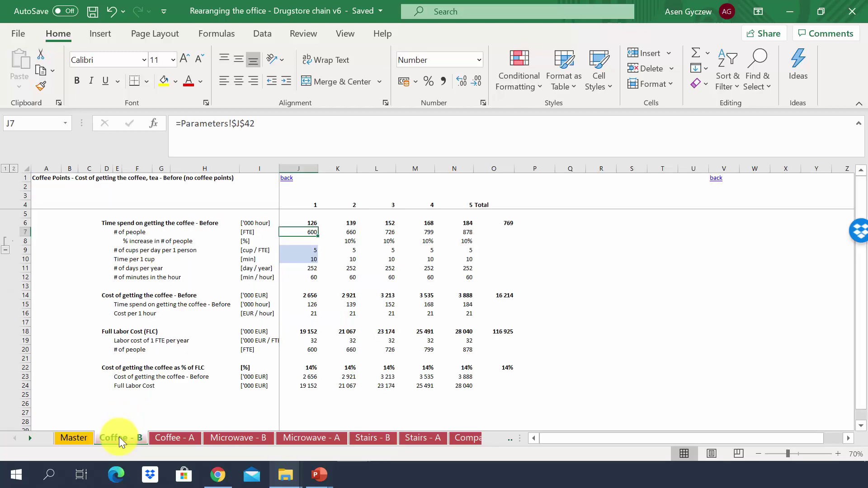
Step: Examine the Time spend on getting the coffee - Before row and its formulas for years 1 and 5
click(202, 268)
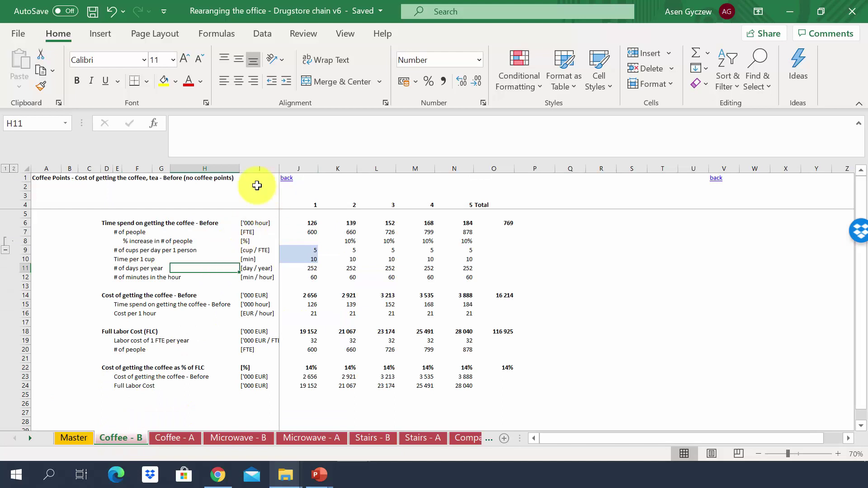
click(24, 222)
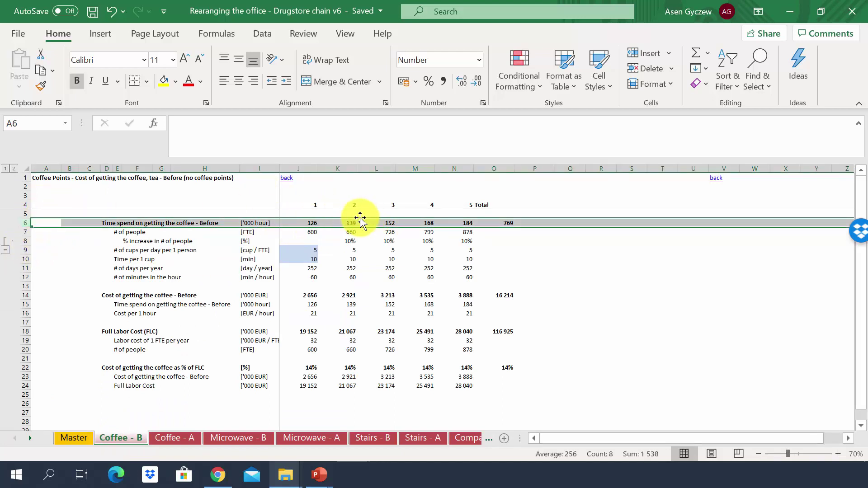
click(293, 225)
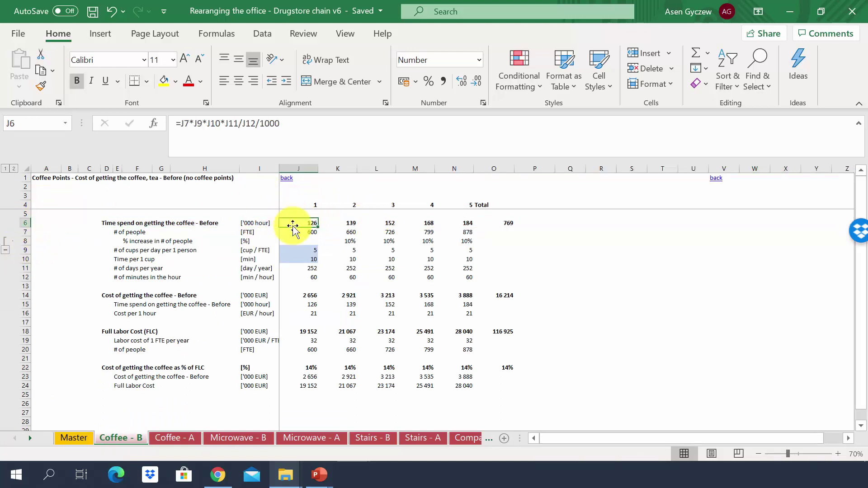
click(446, 223)
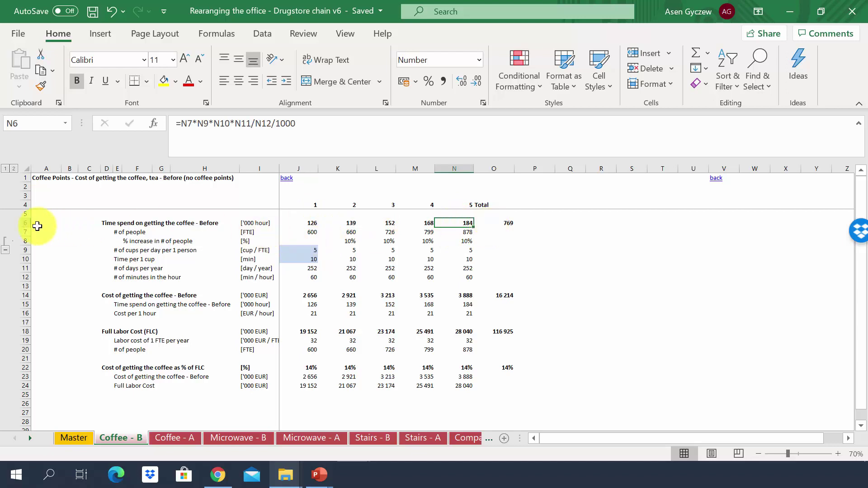
Step: Inspect the # of people and % increase in # of people rows and their links to the Parameters sheet
click(21, 232)
click(308, 230)
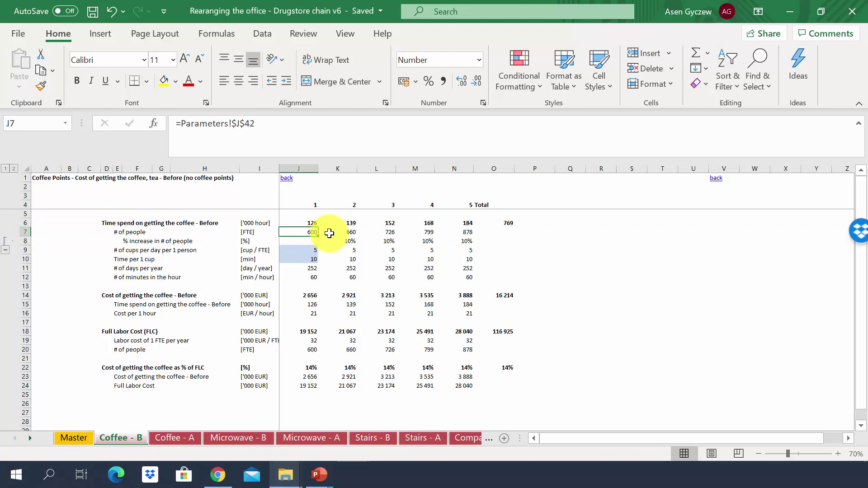
click(460, 239)
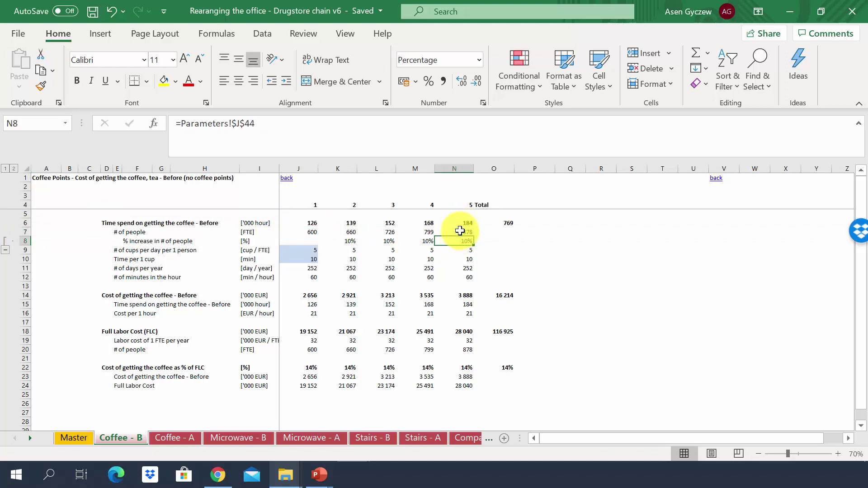
click(460, 230)
click(346, 242)
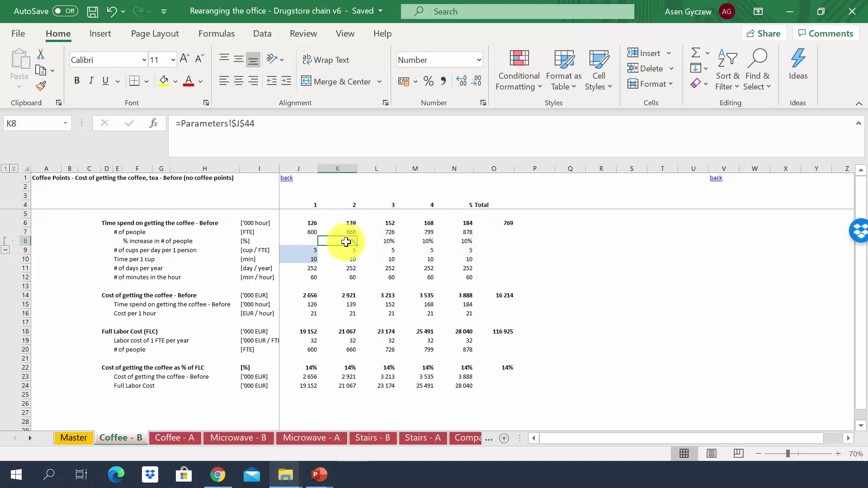
click(339, 169)
Step: Check the cups per day, days per year and minutes per hour inputs against the year 1 time-spent formula
click(297, 250)
click(296, 267)
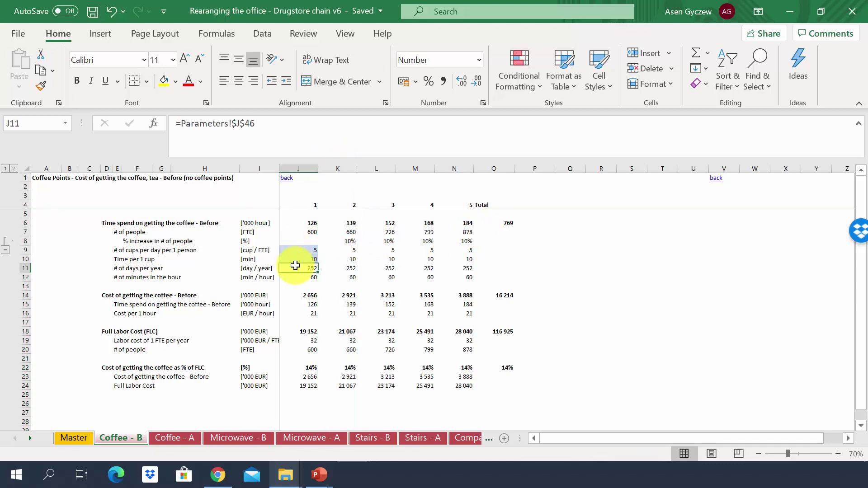
click(25, 268)
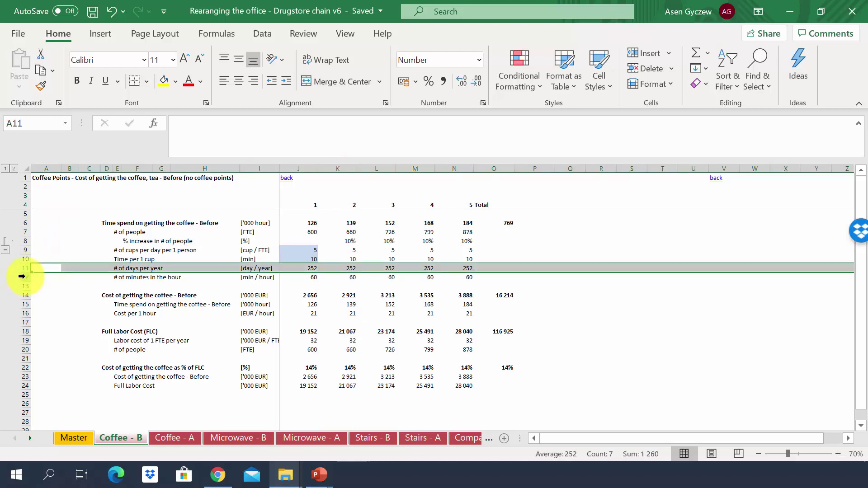
click(25, 276)
click(309, 231)
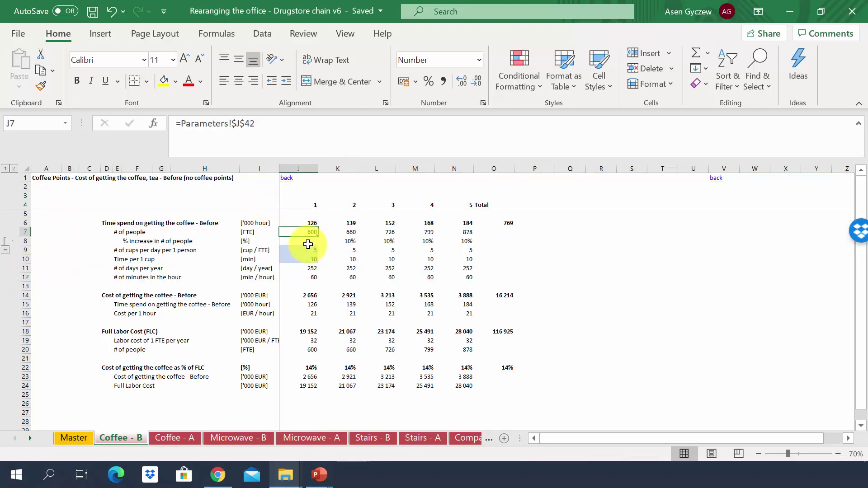
click(295, 223)
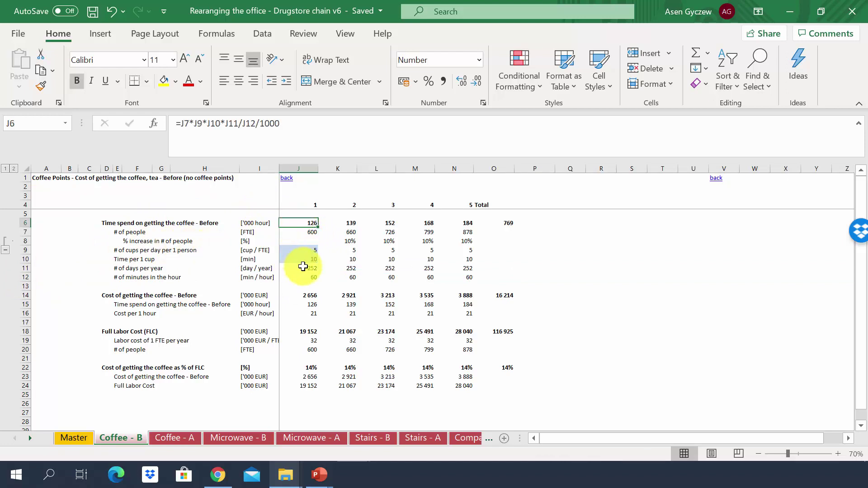
Step: Collapse the grouped % increase row and examine the coffee cost, its percentage of FLC, and the cups and time assumptions
click(5, 251)
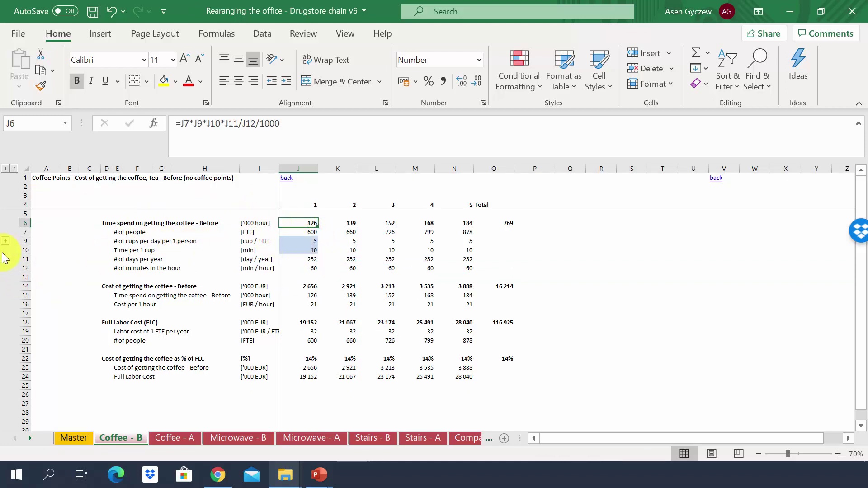
click(25, 286)
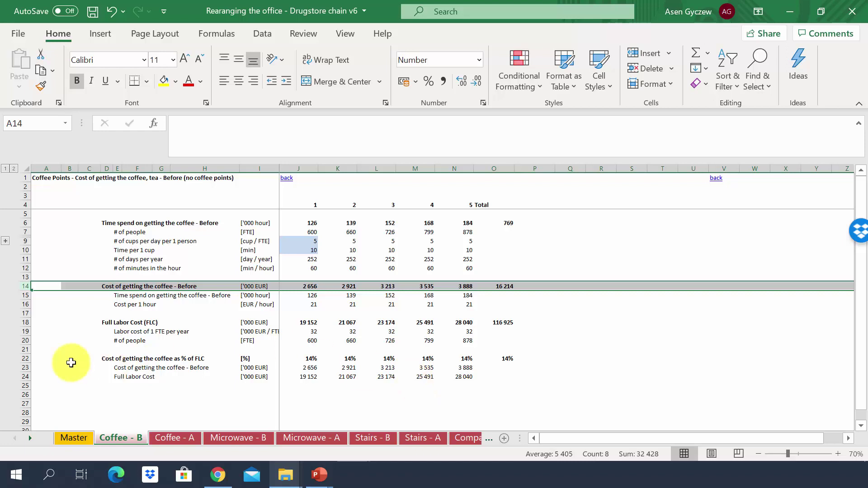
click(20, 358)
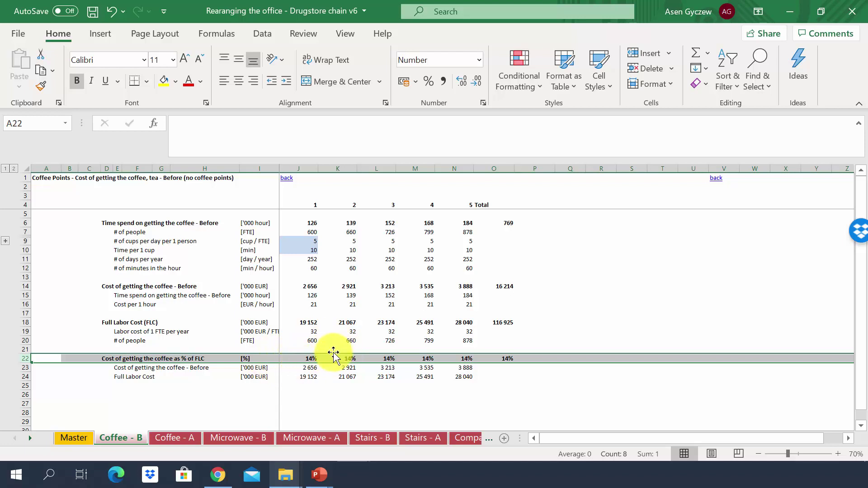
click(301, 243)
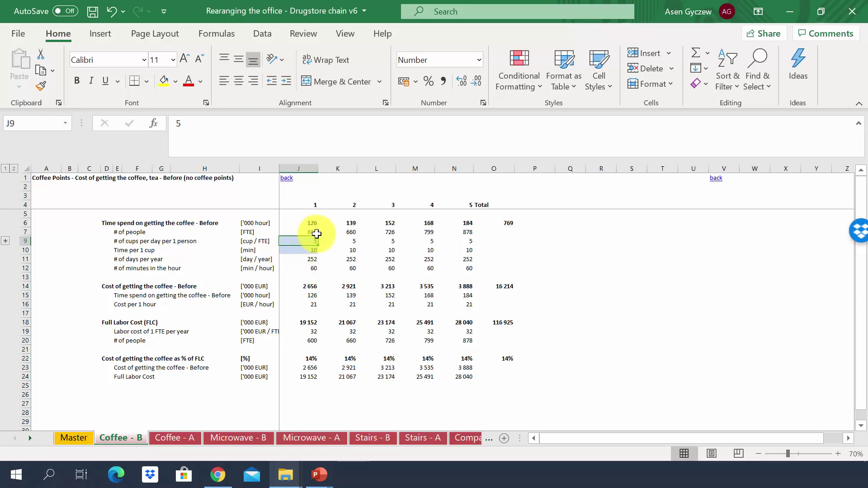
drag(306, 250, 306, 242)
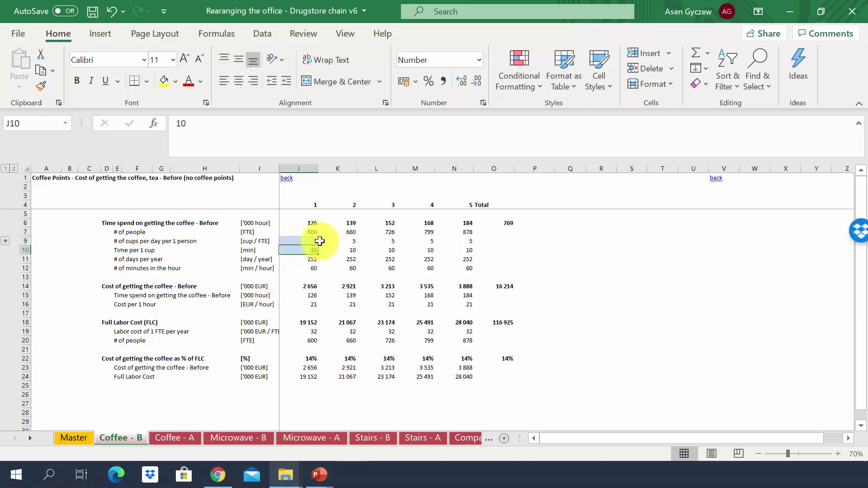
click(299, 296)
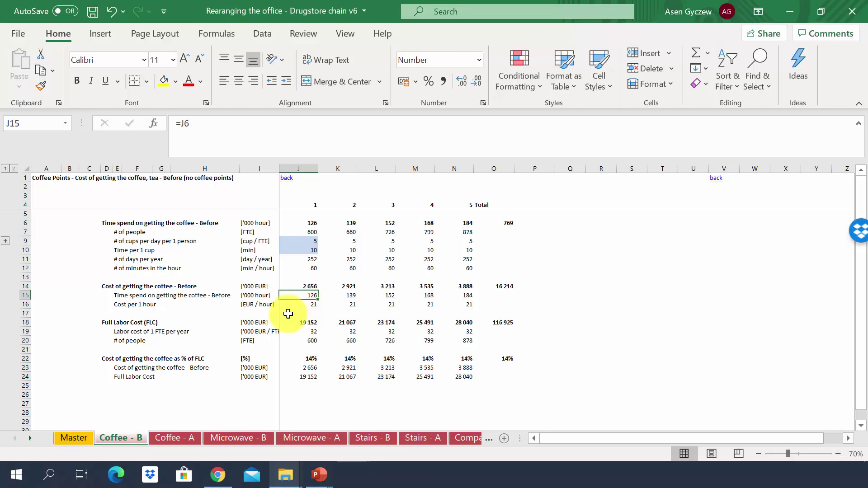
Step: Open the Coffee - A sheet and examine how the total # of coffee points is calculated from employees for years 1 and 5
click(178, 439)
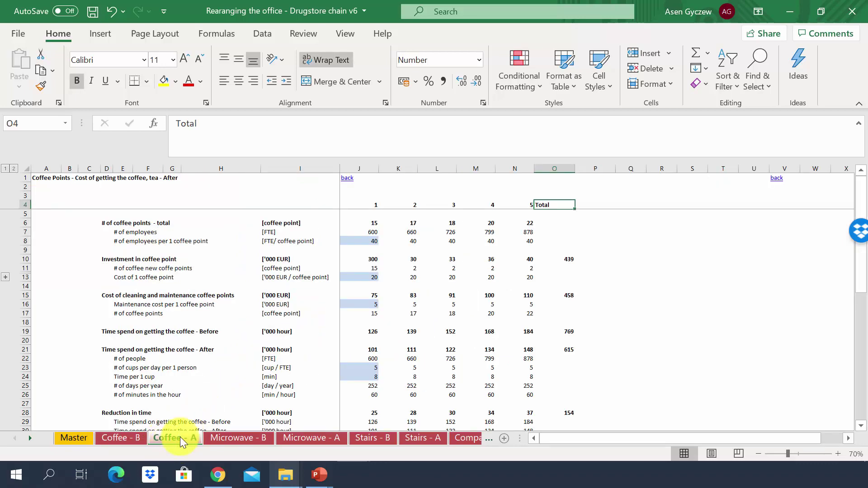
click(362, 223)
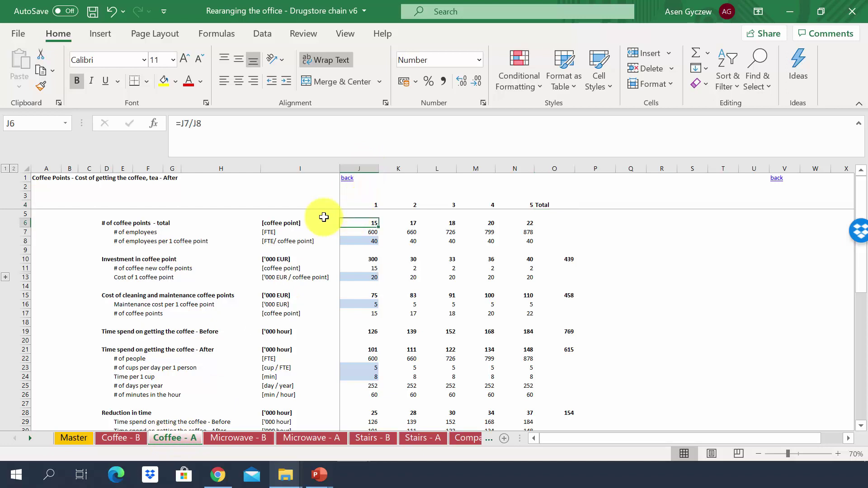
click(19, 224)
click(361, 241)
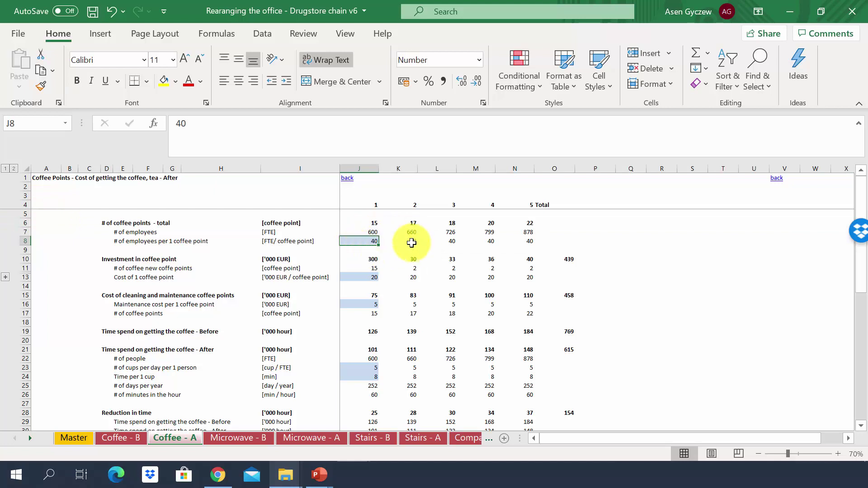
click(353, 231)
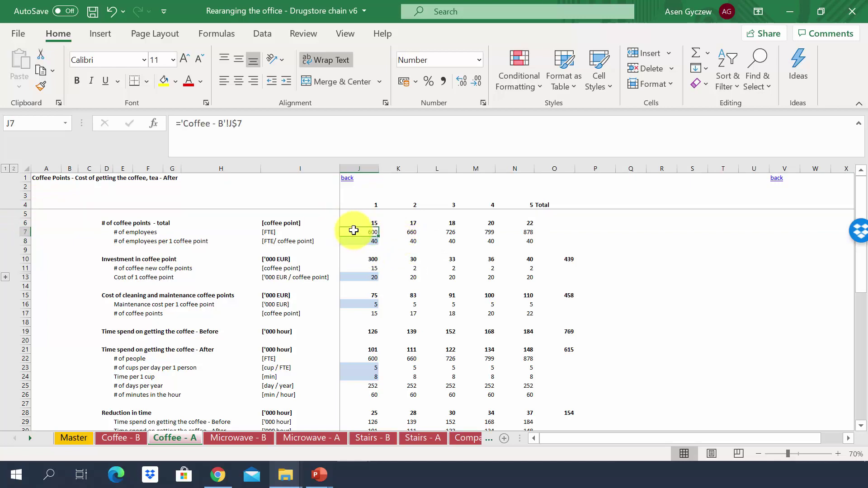
click(352, 223)
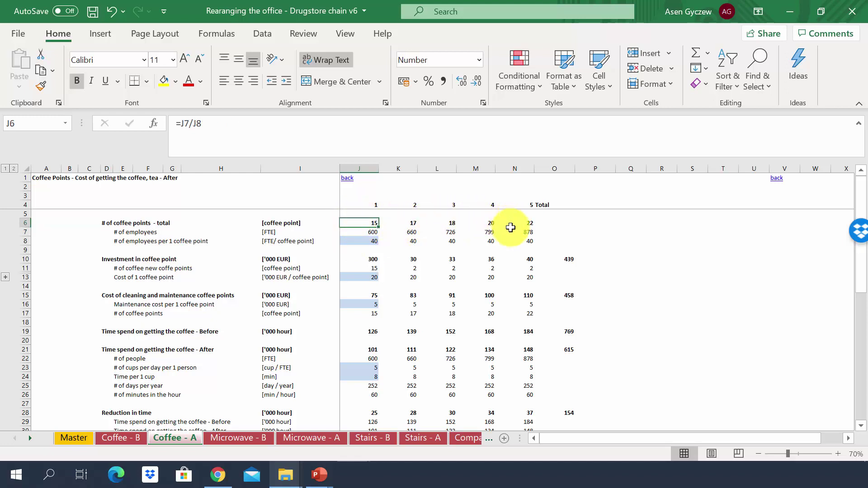
click(515, 169)
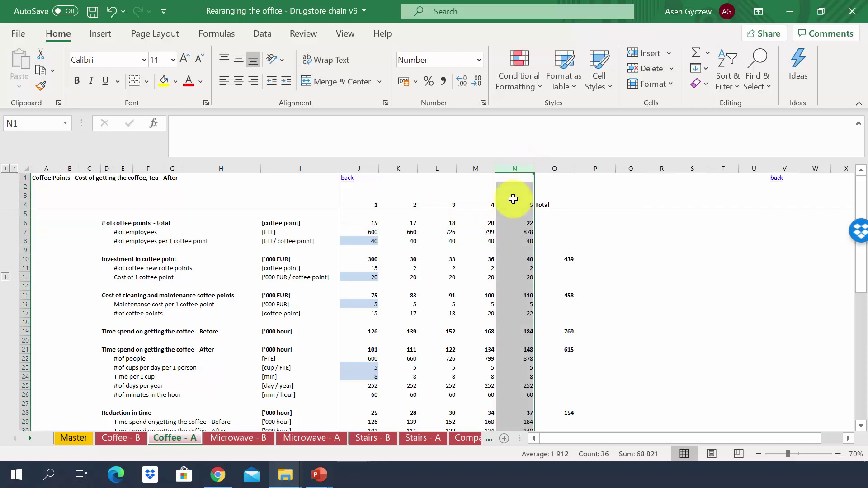
click(516, 223)
Step: Examine the Investment in coffee point row with its new coffee points, cost of 1 coffee point and total formula
click(22, 259)
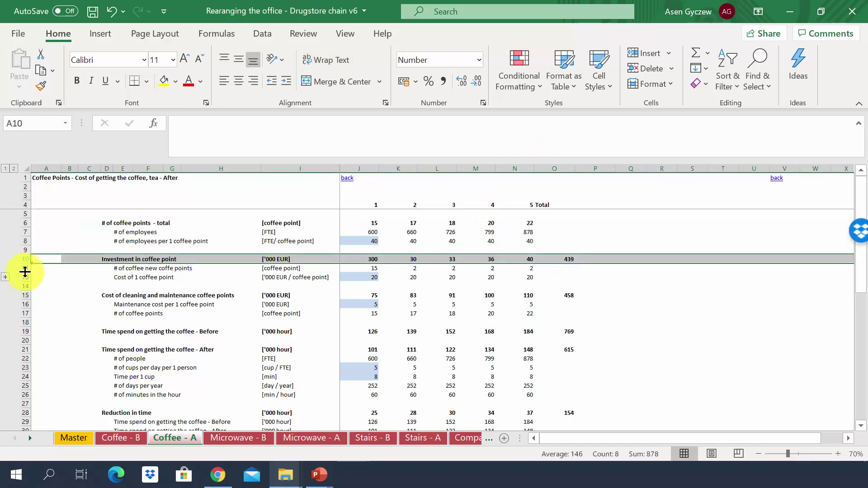
click(24, 268)
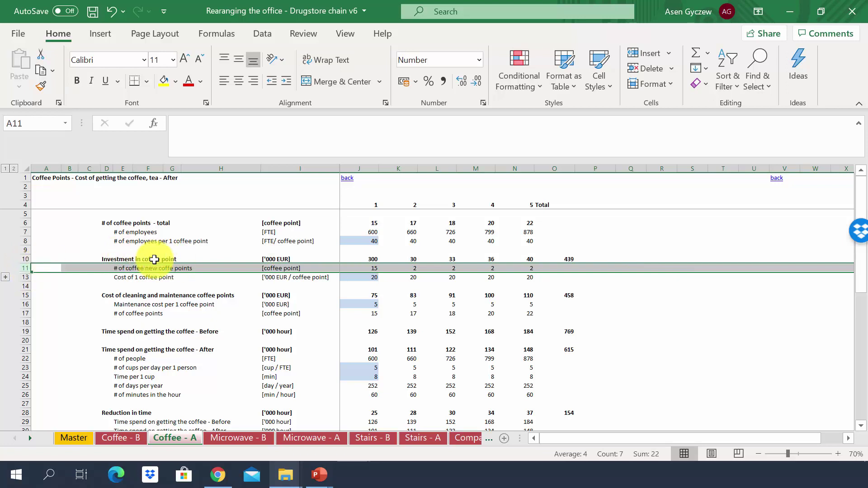
click(22, 277)
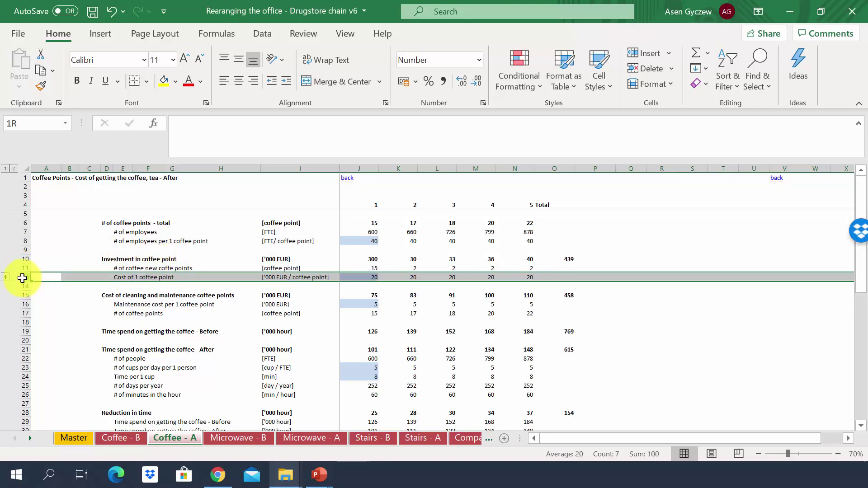
click(358, 268)
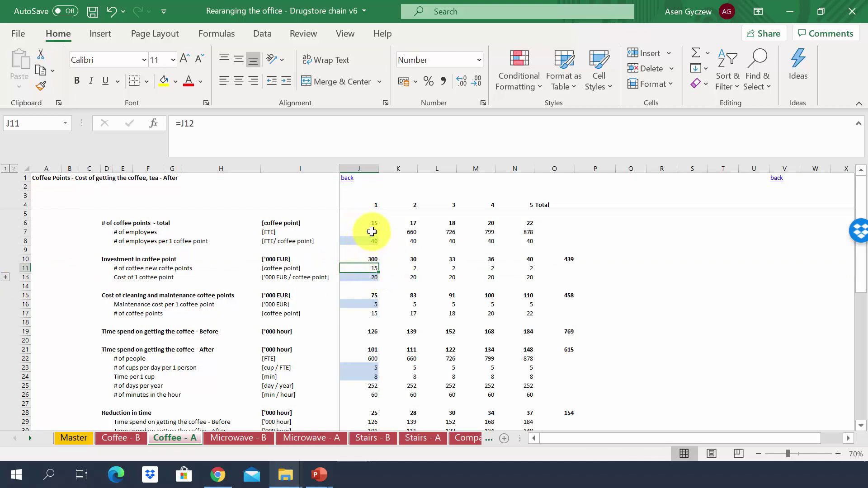
click(359, 258)
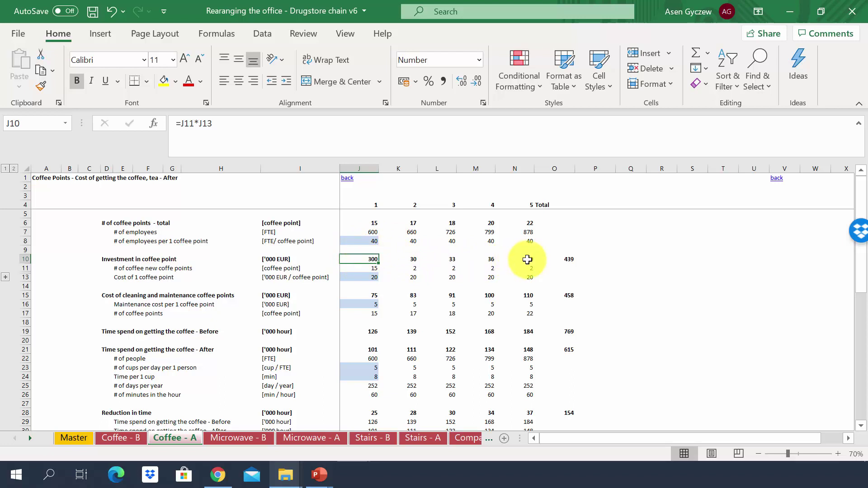
click(551, 252)
click(557, 258)
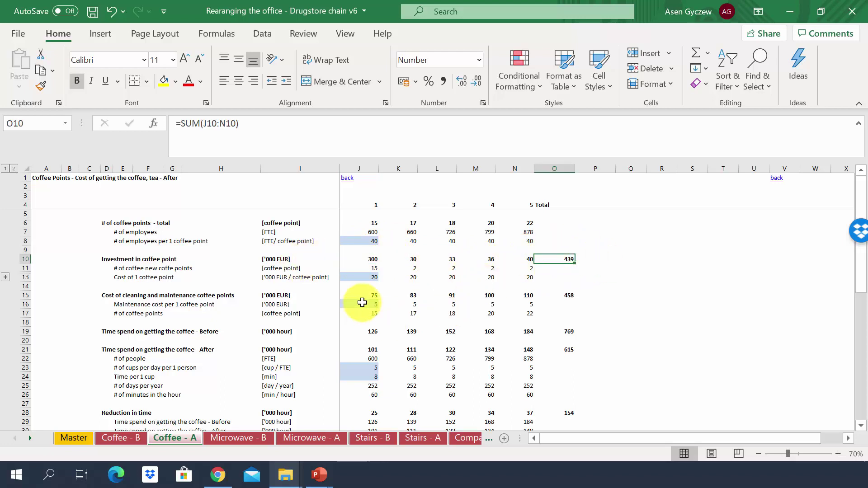
Step: Inspect the Cost of cleaning and maintenance coffee points formulas and the maintenance cost per 1 coffee point
click(345, 296)
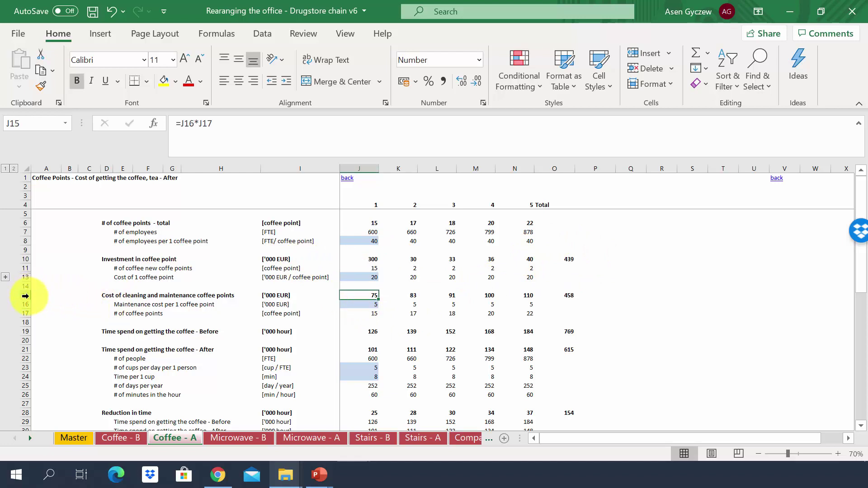
click(25, 296)
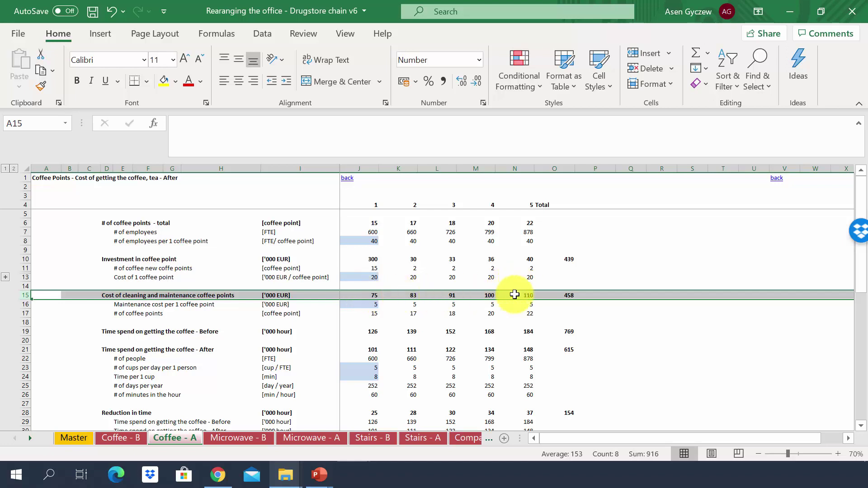
click(511, 294)
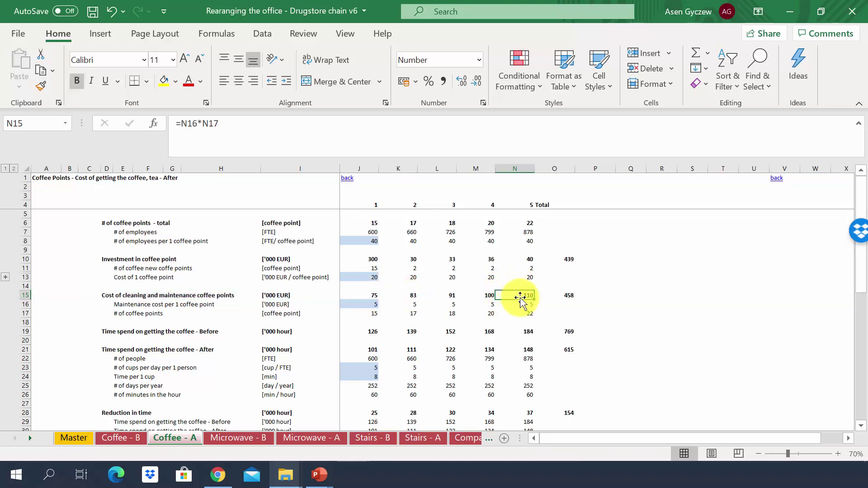
click(21, 303)
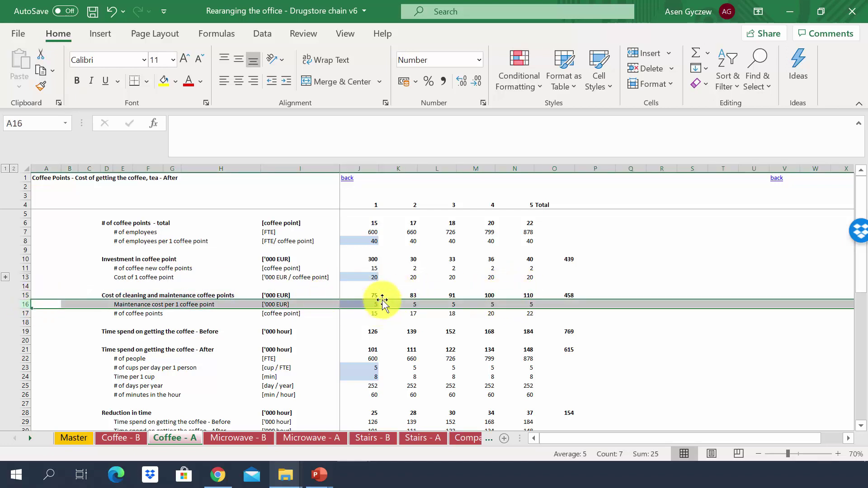
Step: Check the Time spend on getting the coffee - Before row on Coffee - A and its link to the Coffee - B sheet
click(370, 332)
click(23, 332)
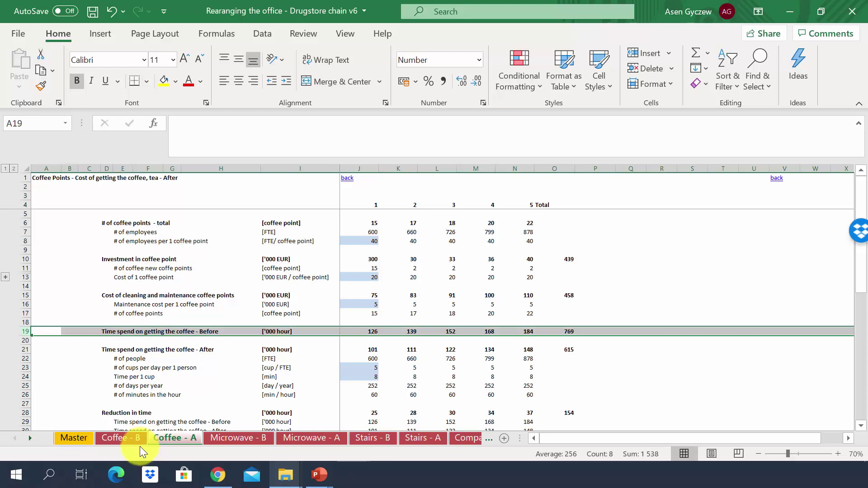
click(368, 332)
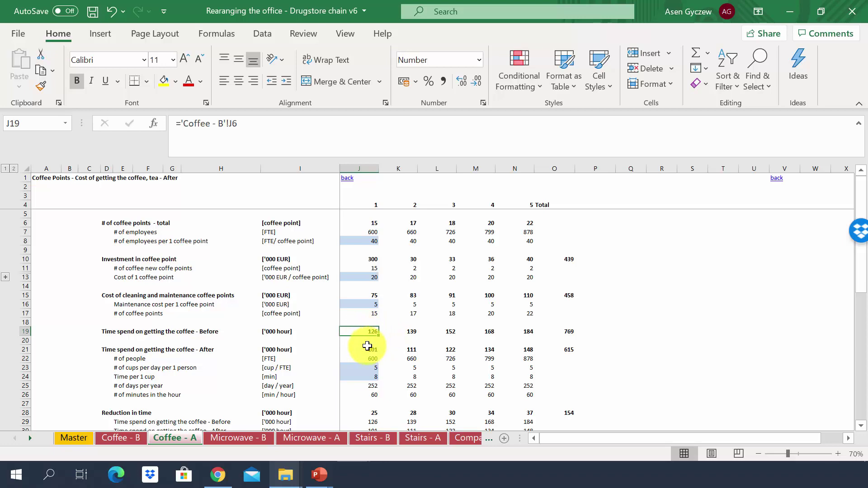
Step: Examine the year 1 formula of Time spend on getting the coffee - After, with its # of people and cups per day rows
click(367, 346)
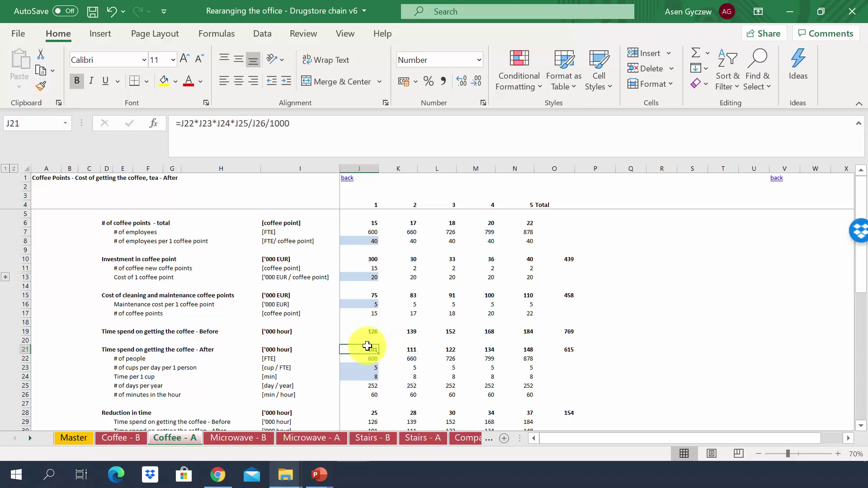
scroll(368, 346, down, 3)
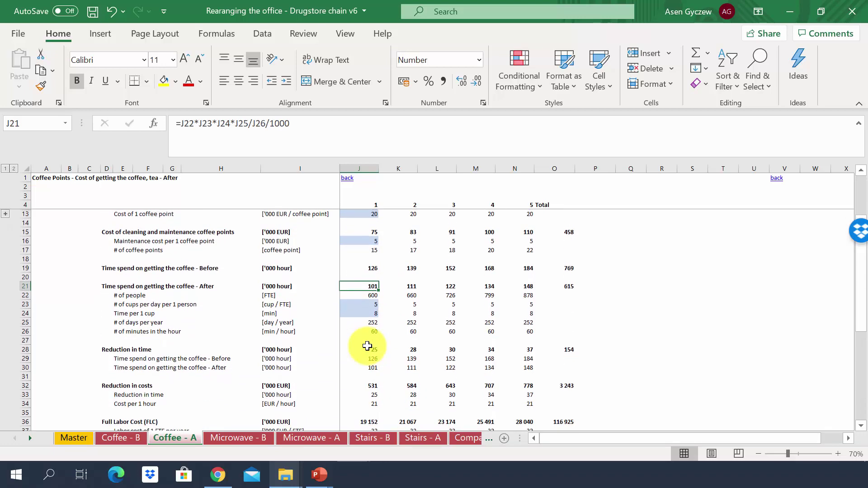
click(23, 286)
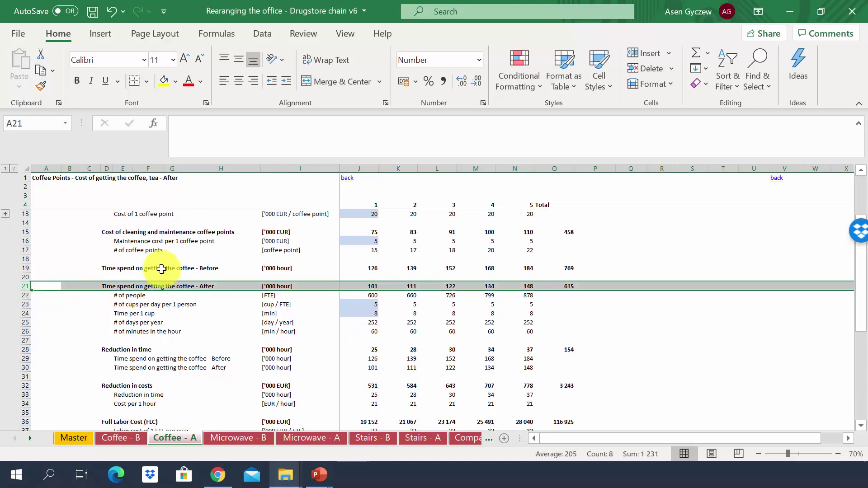
click(19, 294)
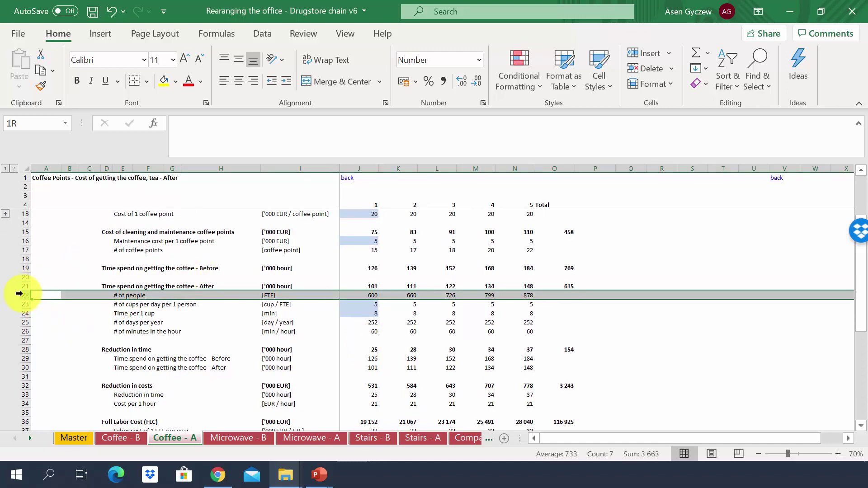
click(23, 305)
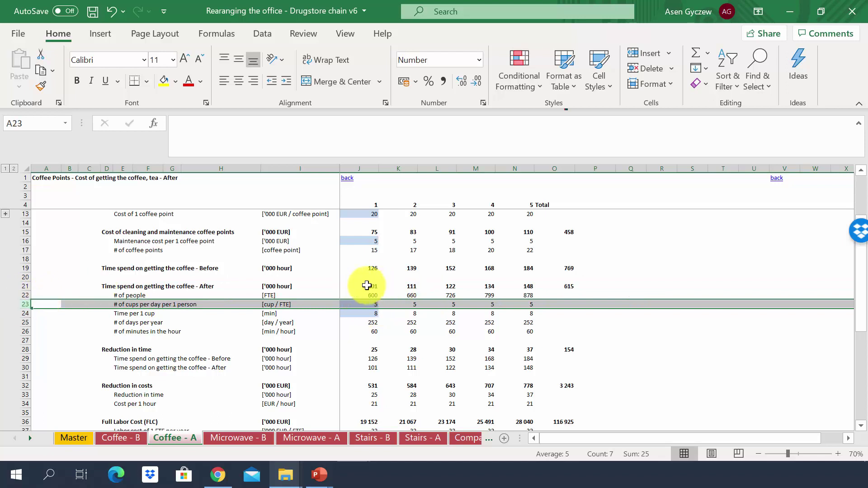
Step: Compare the Time per 1 cup assumption on Coffee - A with the one on the Coffee - B sheet
mouse_move(360, 313)
mouse_down()
mouse_move(361, 326)
mouse_move(362, 308)
mouse_up()
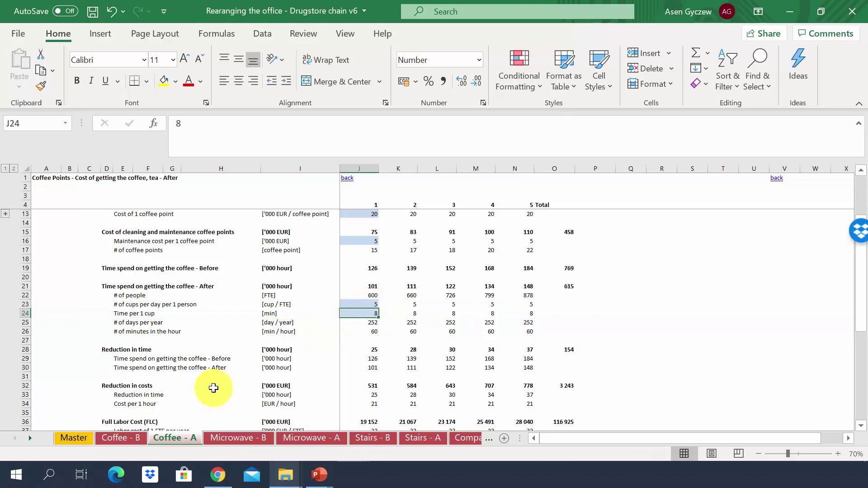
click(132, 439)
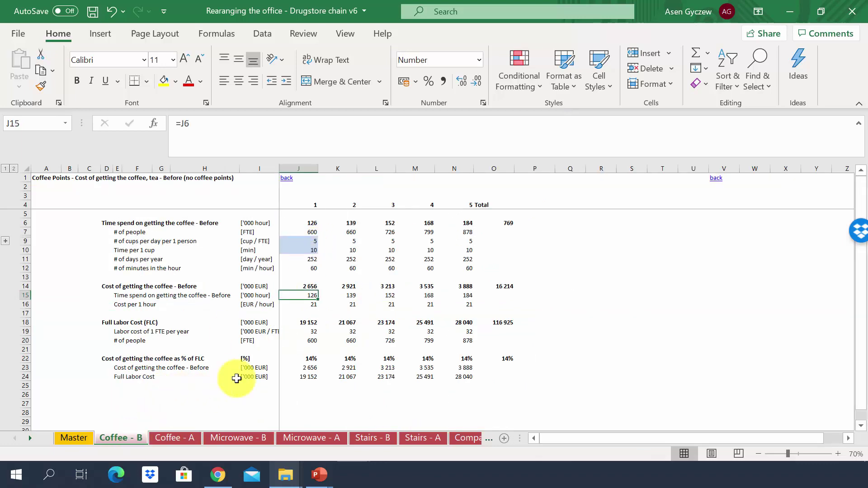
click(181, 437)
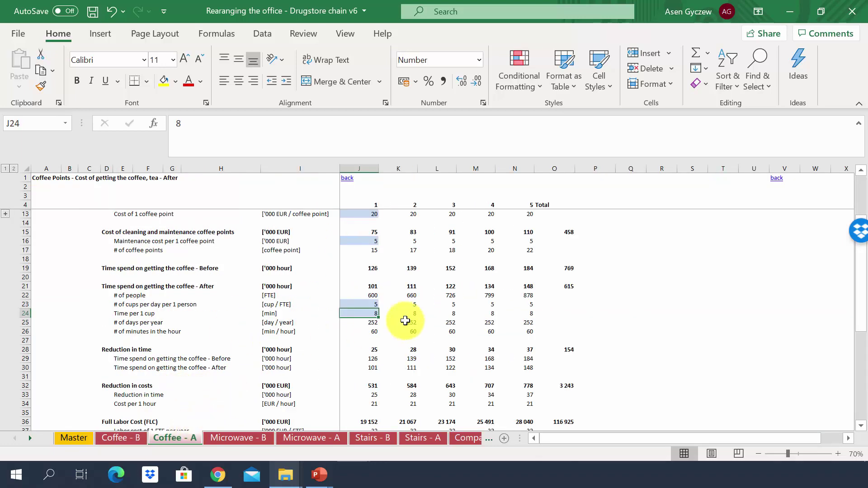
Step: Compare the year 1 Time spend on getting the coffee - Before and - After cells on Coffee - A
click(364, 288)
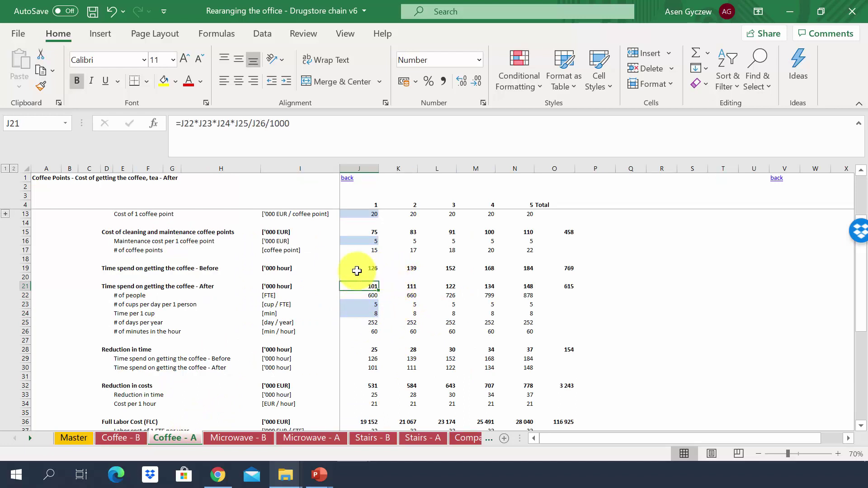
click(360, 269)
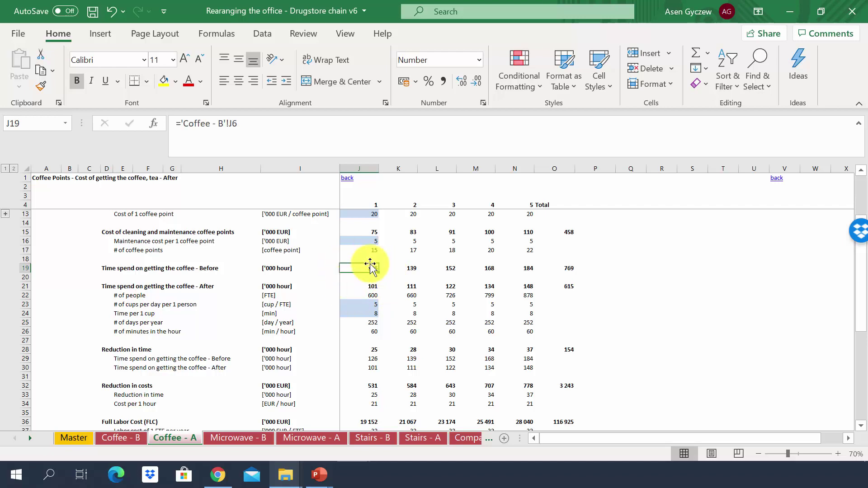
click(360, 287)
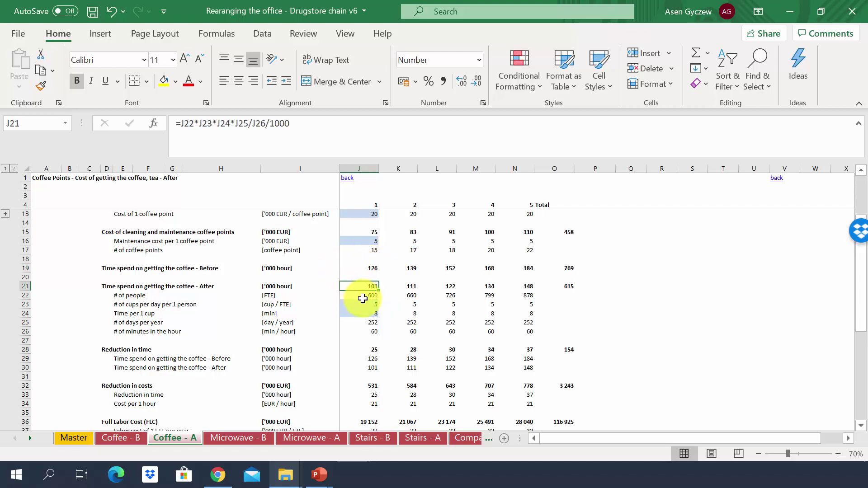
Step: Inspect the Reduction in time formulas for years 1 and 5 and the before and after time rows they subtract
click(348, 345)
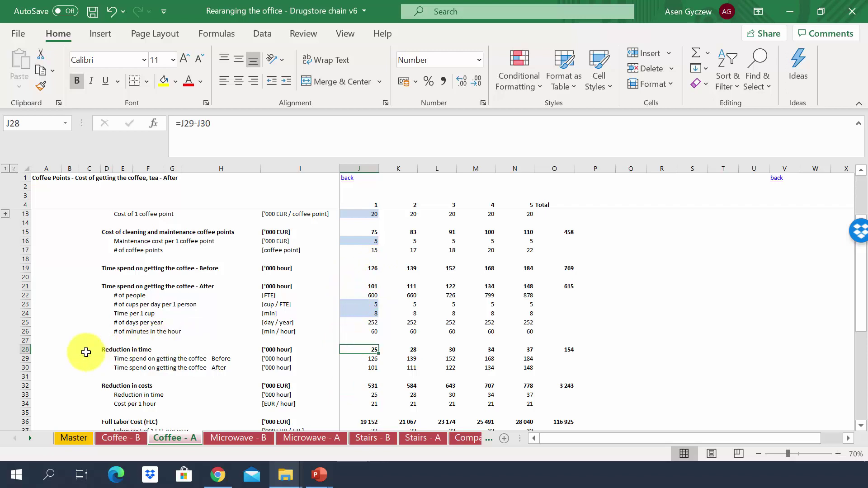
click(25, 351)
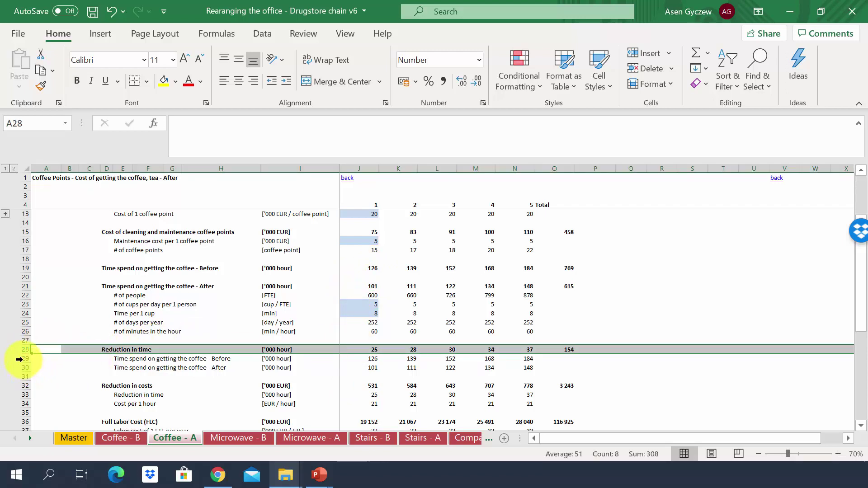
click(22, 359)
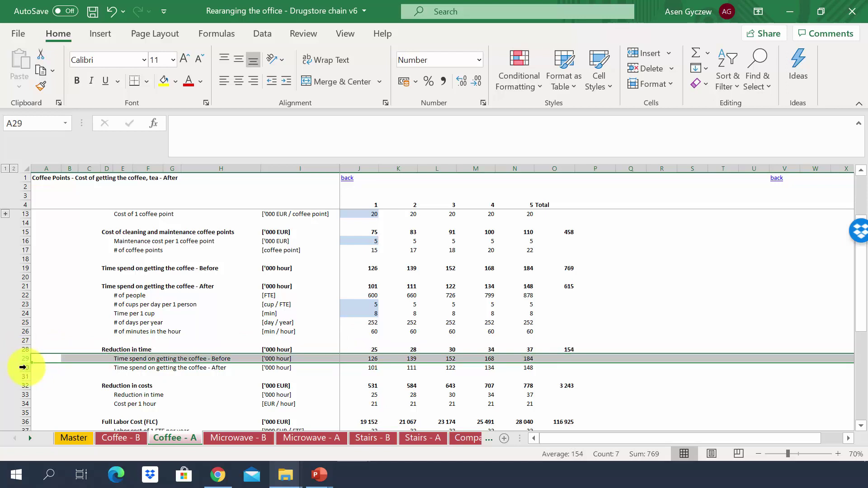
click(23, 367)
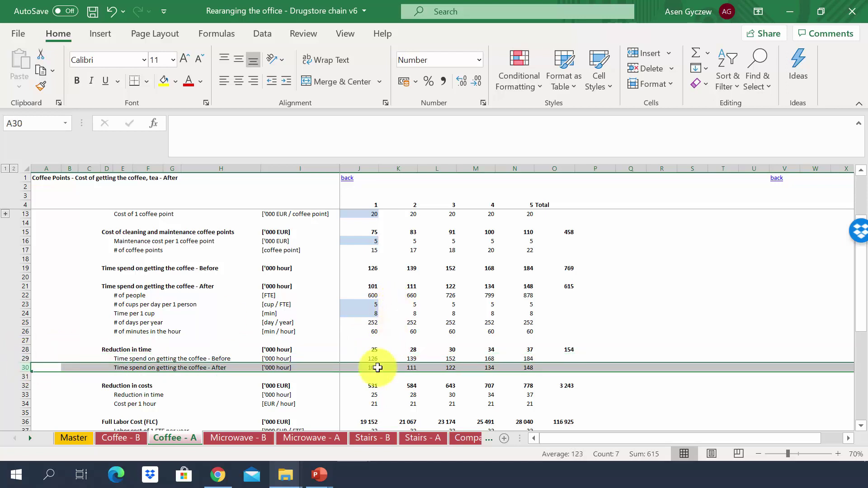
click(362, 350)
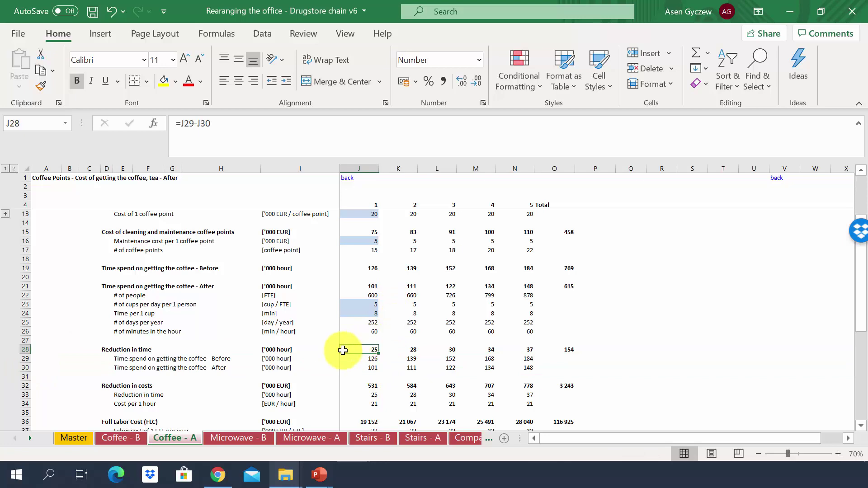
click(527, 350)
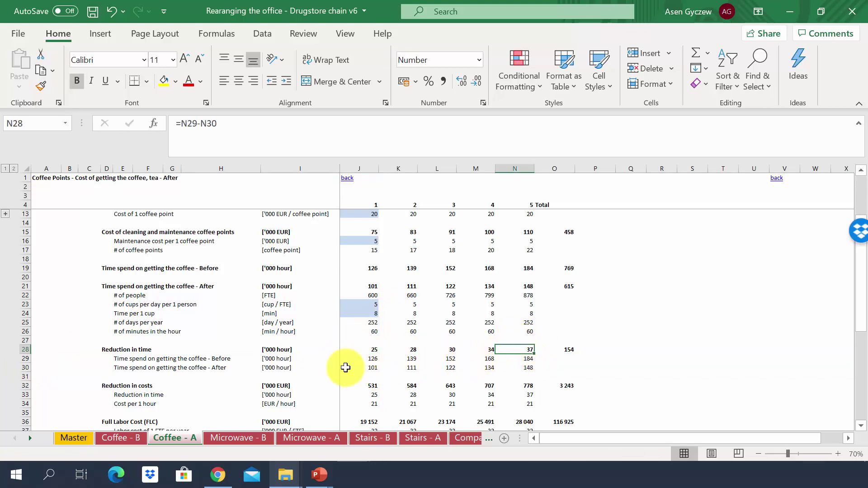
Step: Check the Reduction in costs row and its formulas for years 1 and 5, based on reduction in time and cost per hour
scroll(26, 312, down, 3)
click(23, 313)
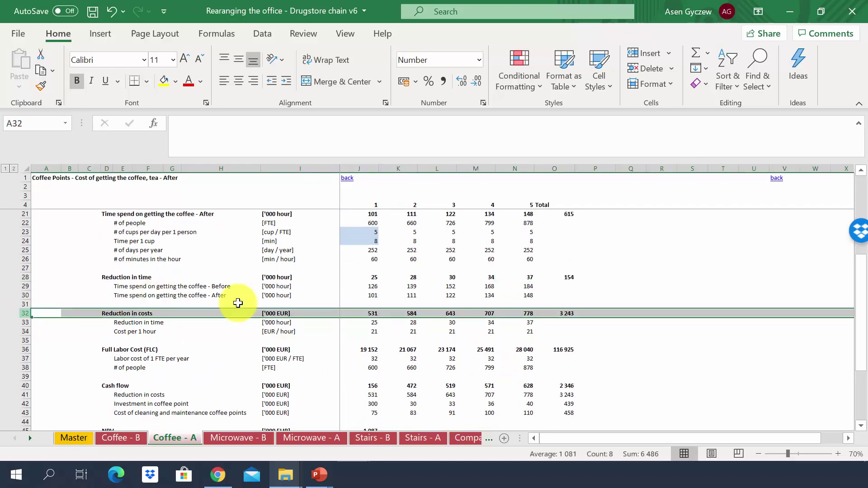
click(356, 313)
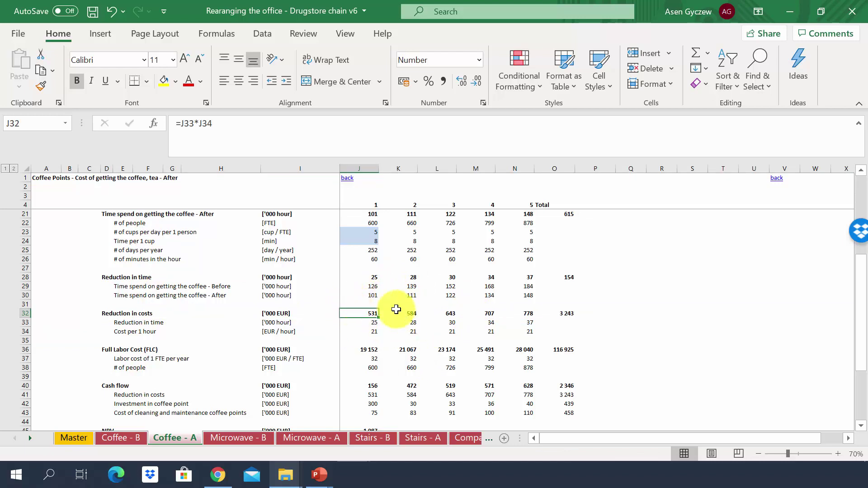
click(509, 313)
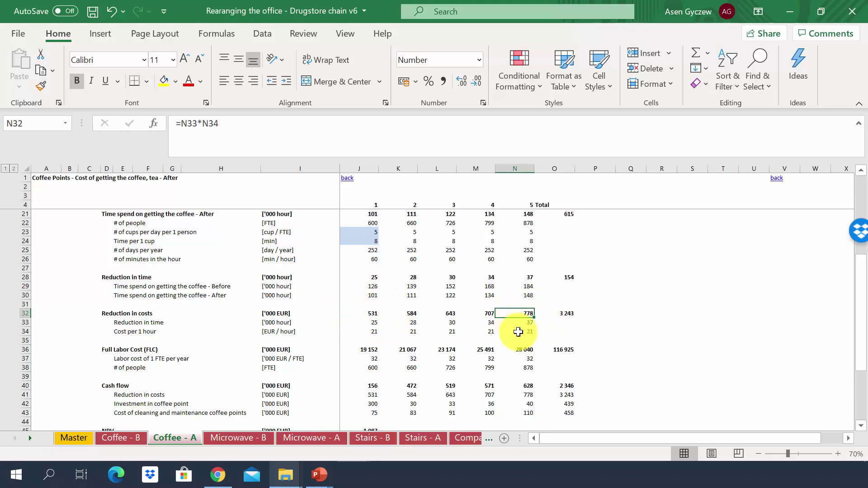
Step: Review the Cash flow block's components: reduction in costs, investment in coffee point, and cost of cleaning and maintenance
click(371, 339)
scroll(305, 319, down, 3)
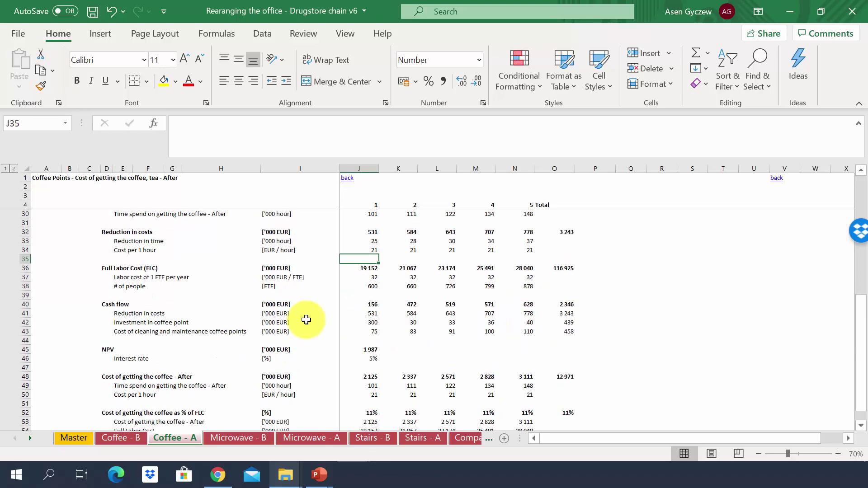
click(23, 304)
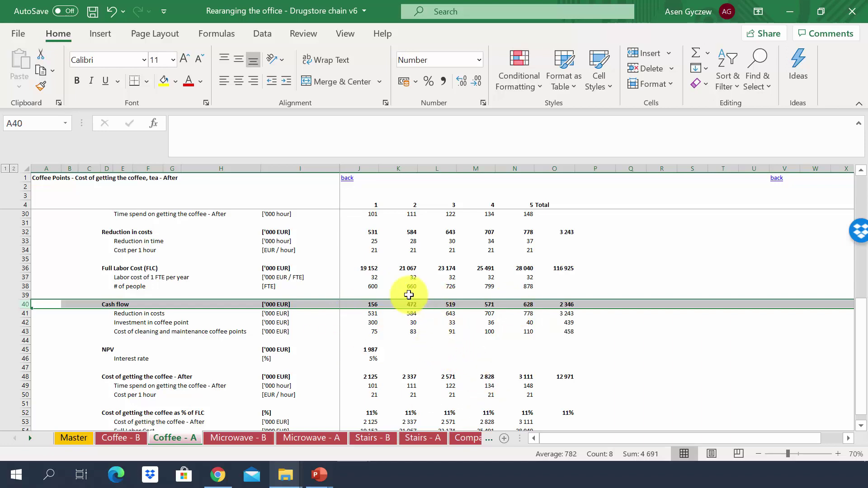
click(355, 324)
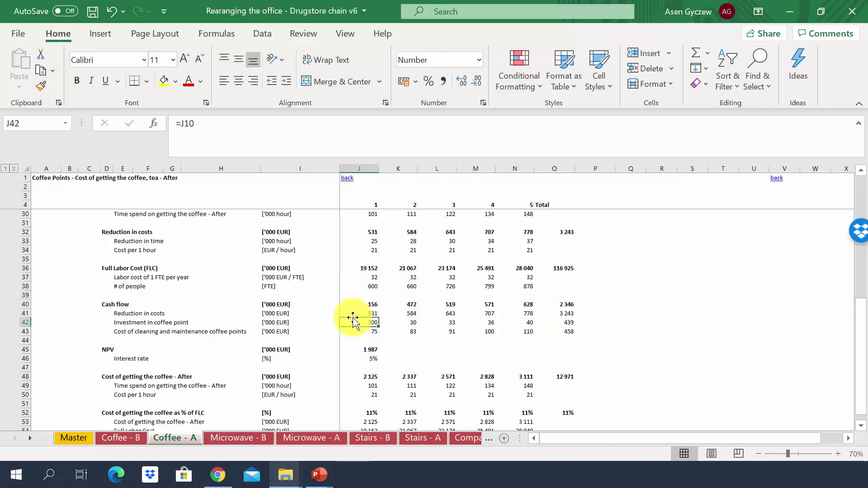
click(21, 313)
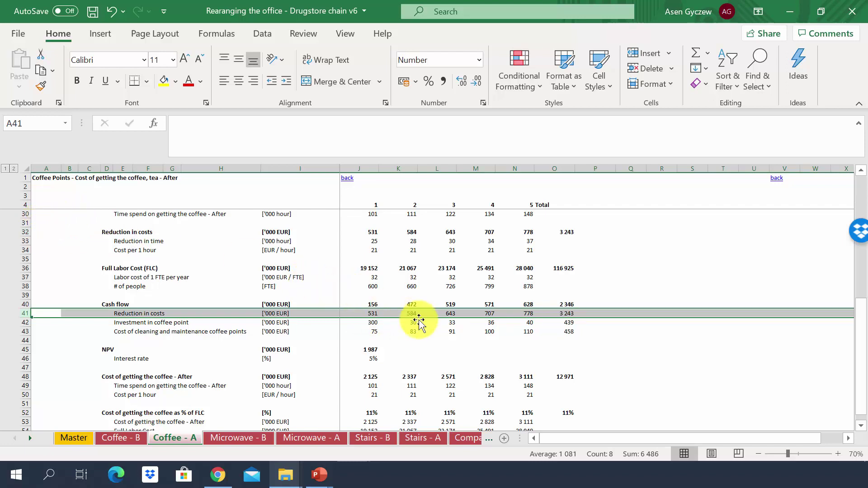
click(20, 322)
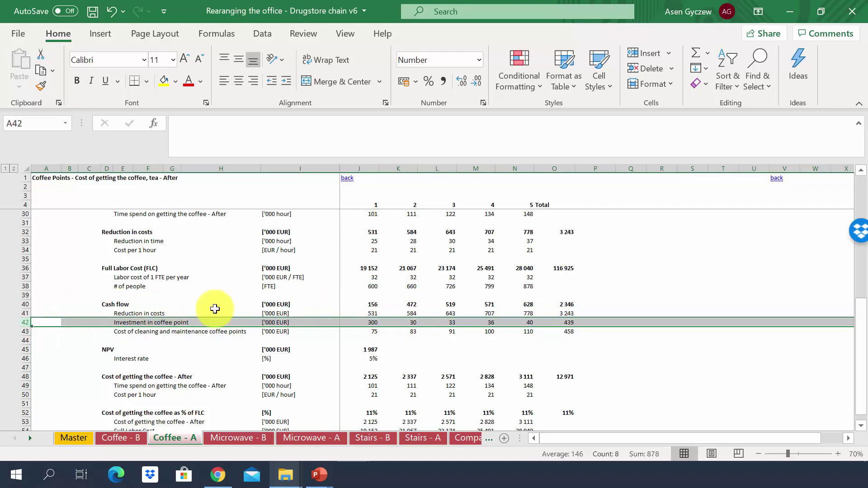
click(21, 331)
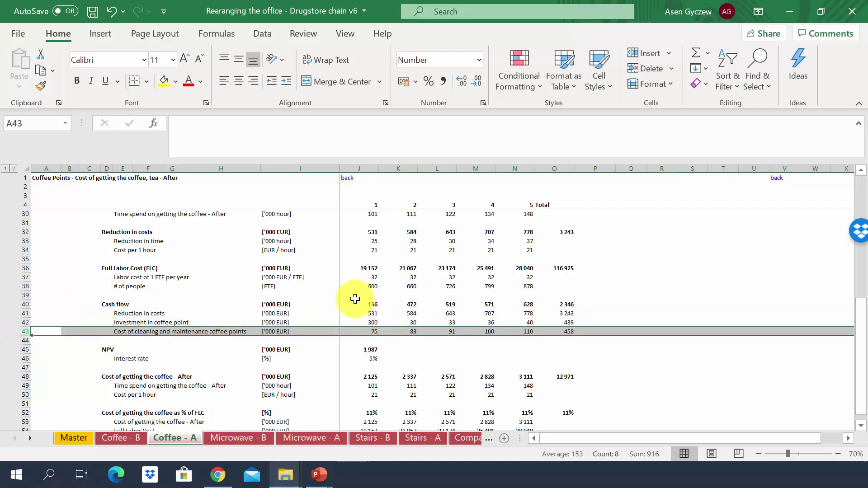
Step: Inspect the Cash flow formulas for years 1 and 5
click(355, 297)
click(349, 307)
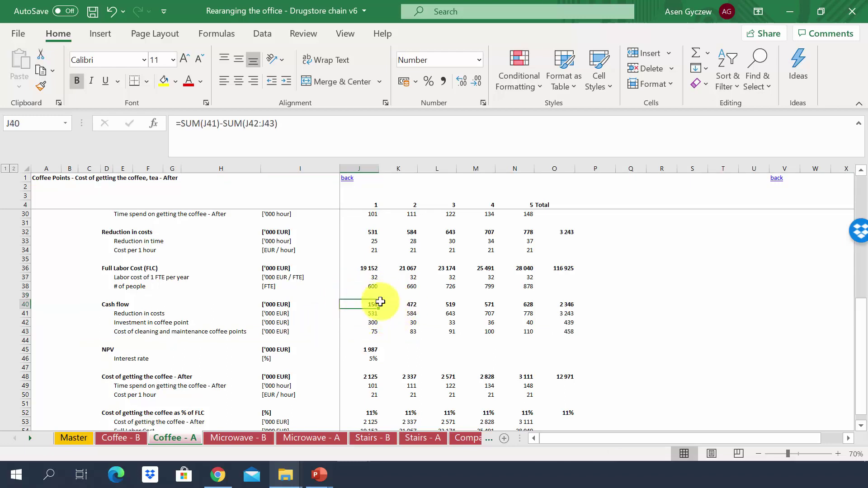
click(527, 304)
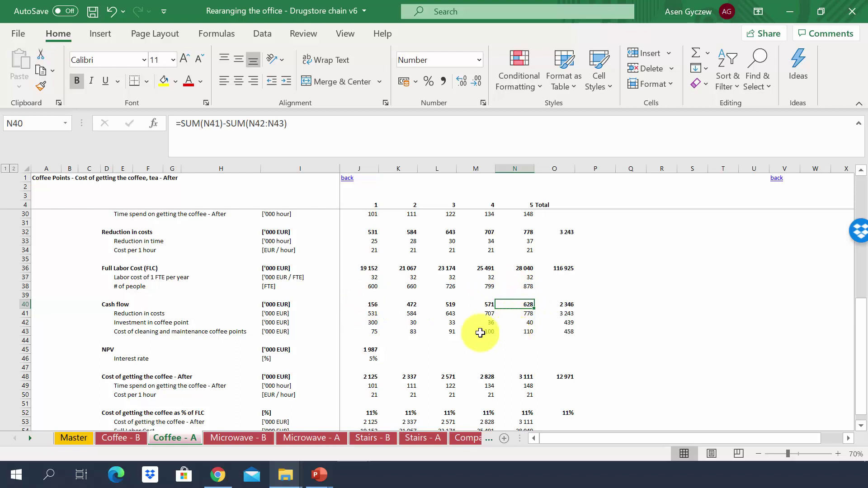
Step: Examine the NPV formula and the interest rate it uses on the Coffee - A sheet
click(364, 349)
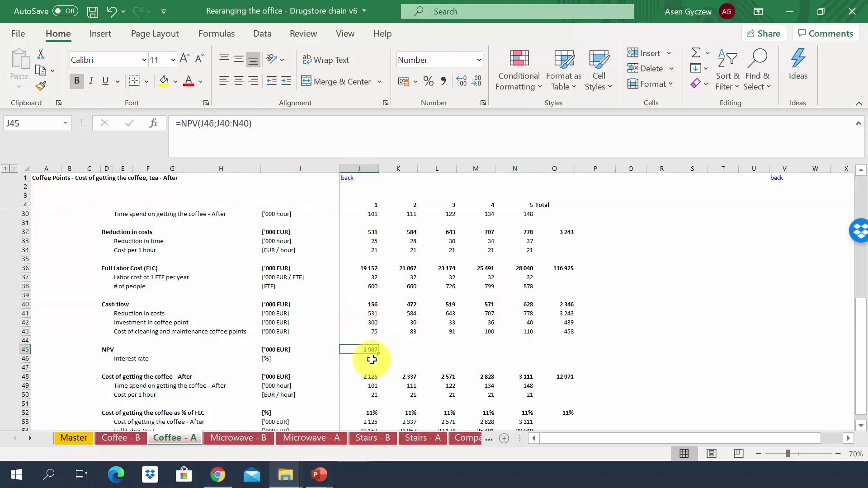
click(366, 357)
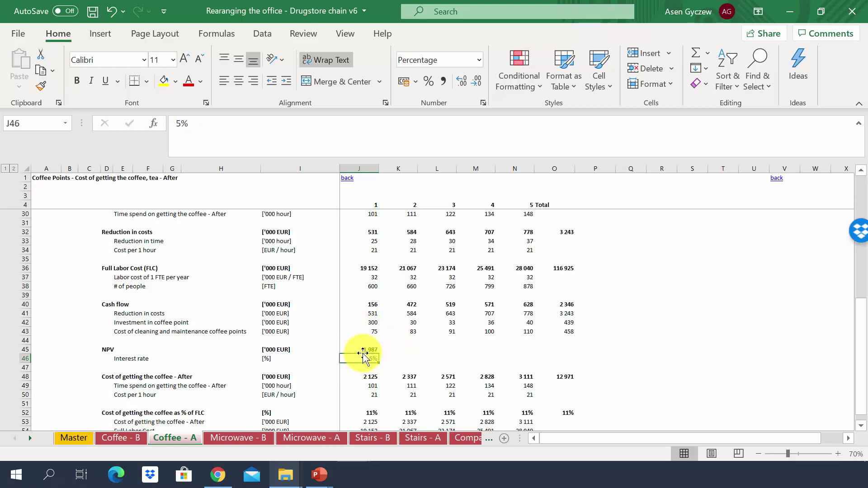
click(362, 349)
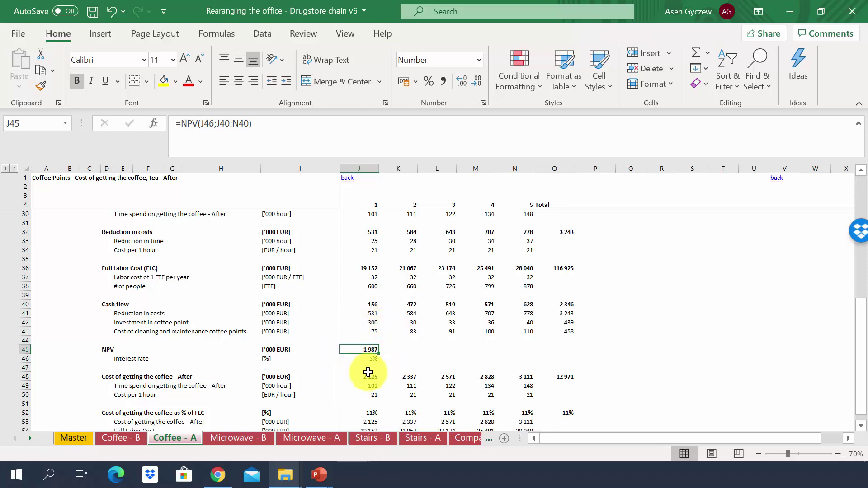
Step: Review Cost of getting the coffee - After and compare its % of FLC with the one on Coffee - B, returning to Coffee - A
click(385, 374)
scroll(385, 375, down, 2)
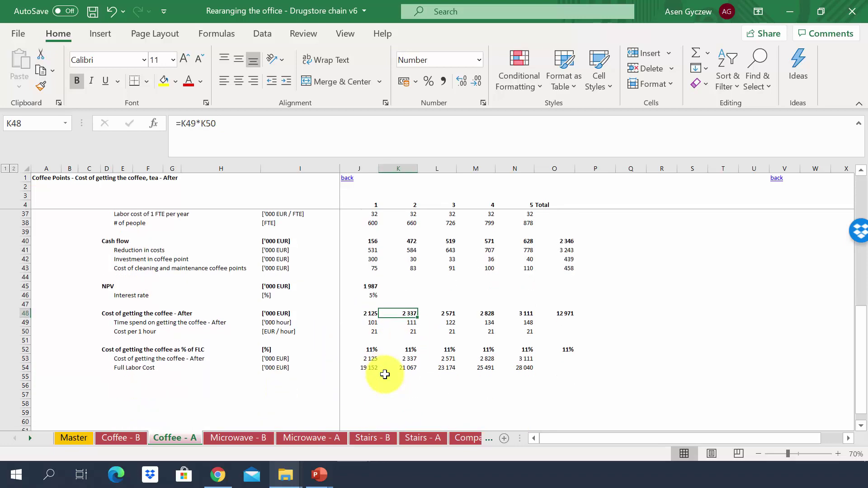
click(21, 350)
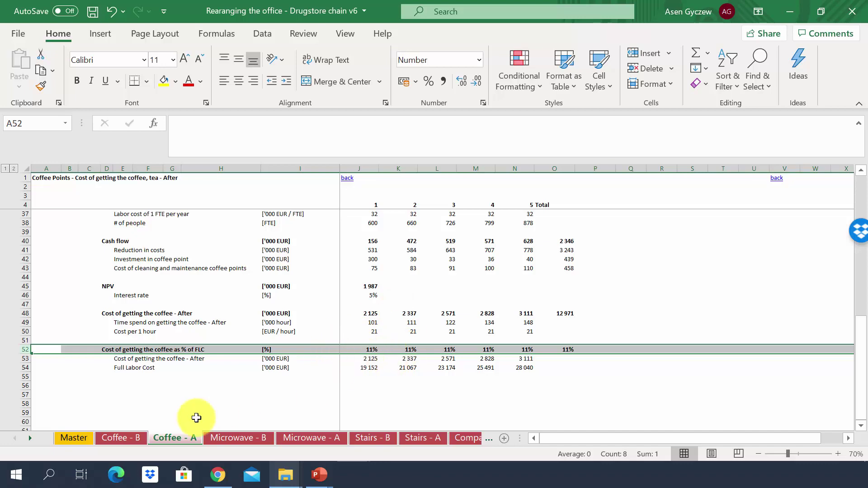
click(136, 441)
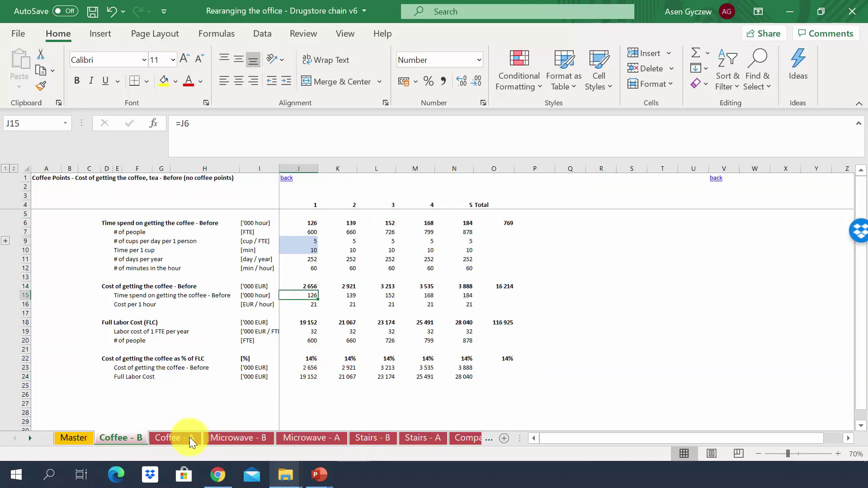
click(172, 438)
click(426, 256)
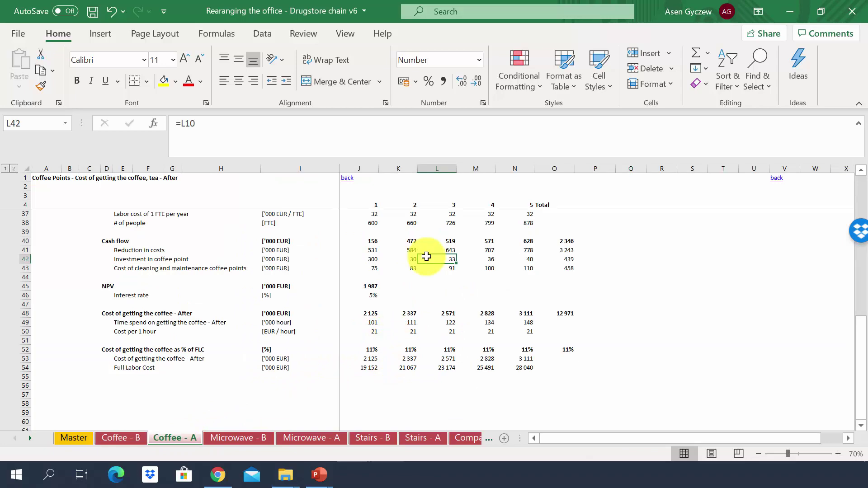
Step: On the Microwave - B sheet, review Cost of cleaning and maintenance, including its number of microwaves and year 1 formula
key(ctrl+Page_Down)
click(307, 240)
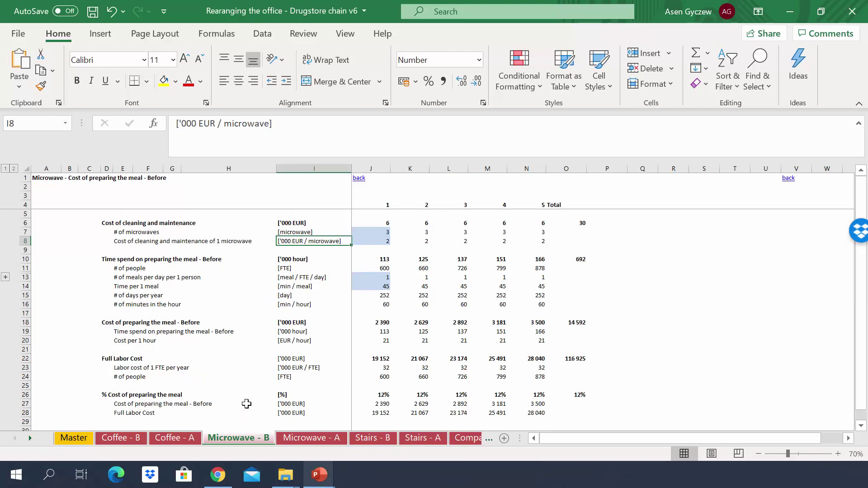
click(313, 225)
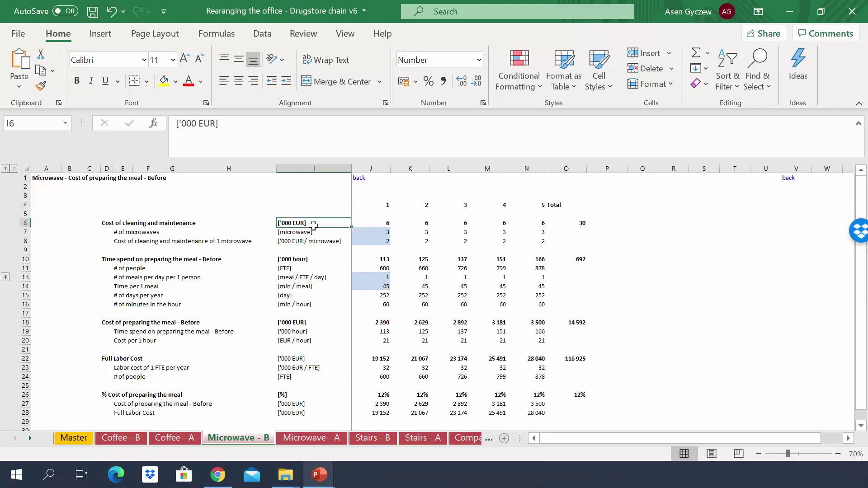
click(356, 231)
click(24, 222)
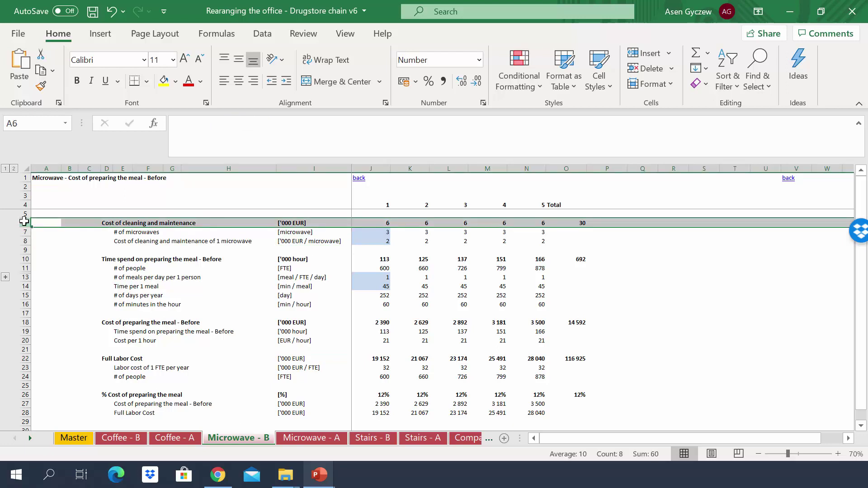
click(381, 231)
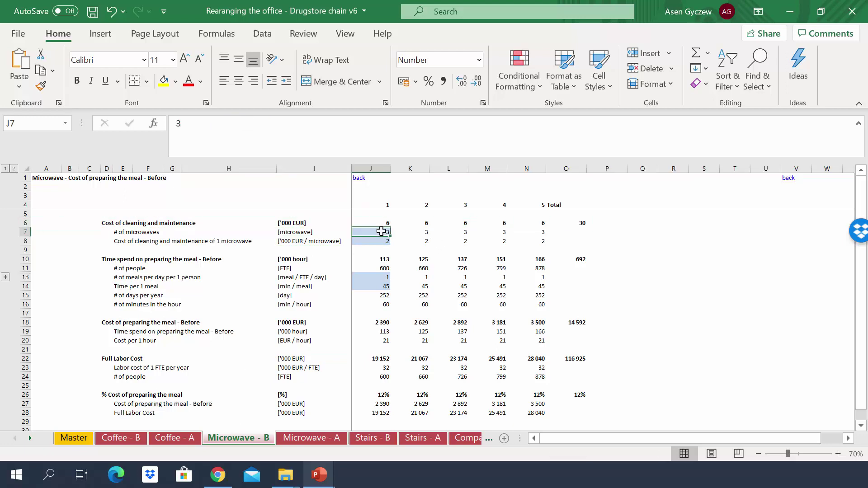
click(382, 222)
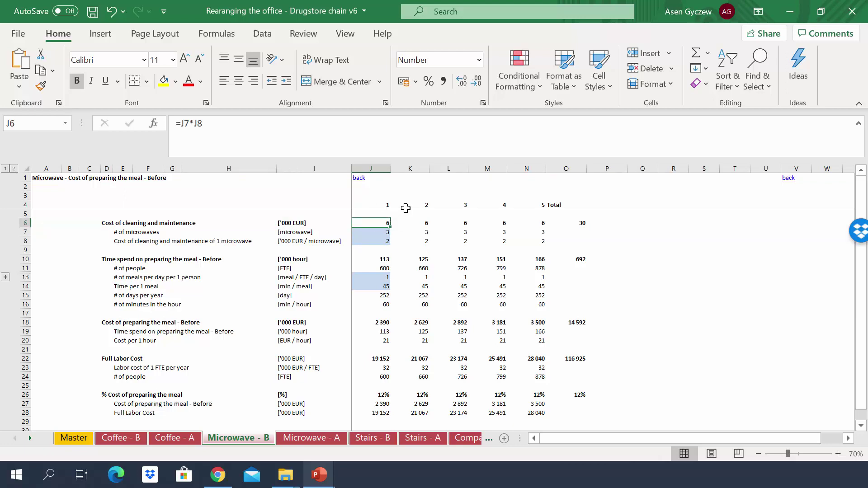
Step: Examine Time spend on preparing the meal - Before: its year 1 and 5 formulas, number of people, meals per day and time per meal
click(382, 269)
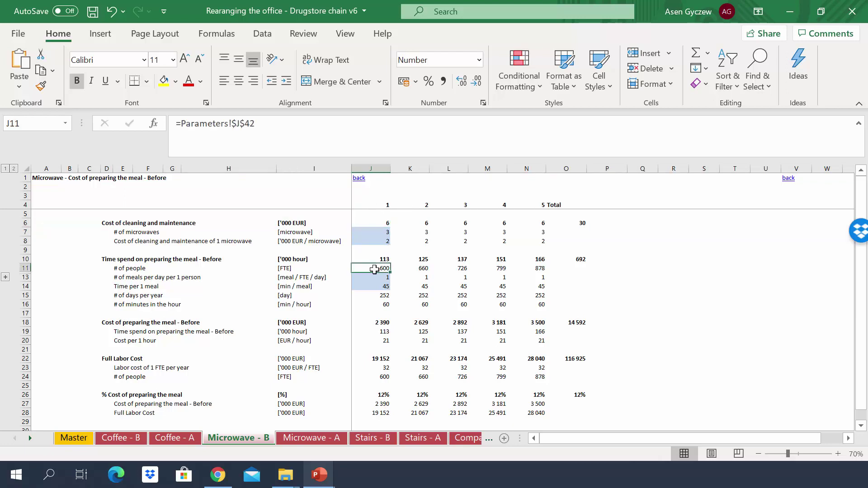
click(25, 259)
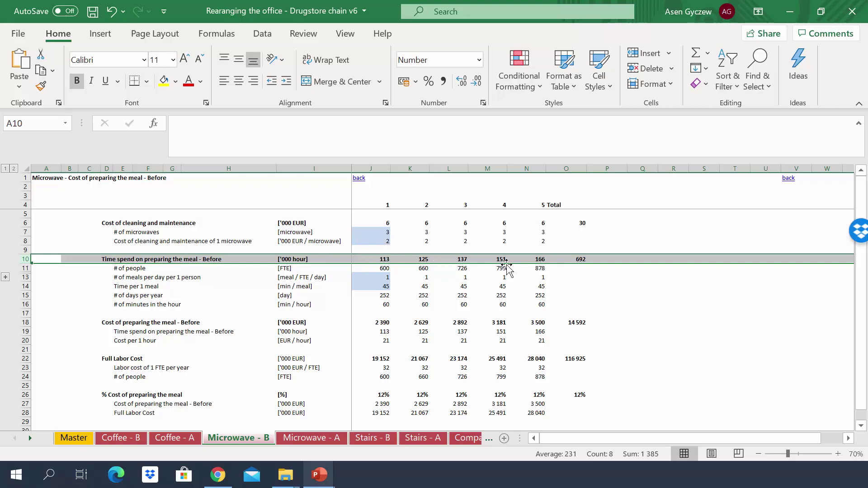
click(523, 259)
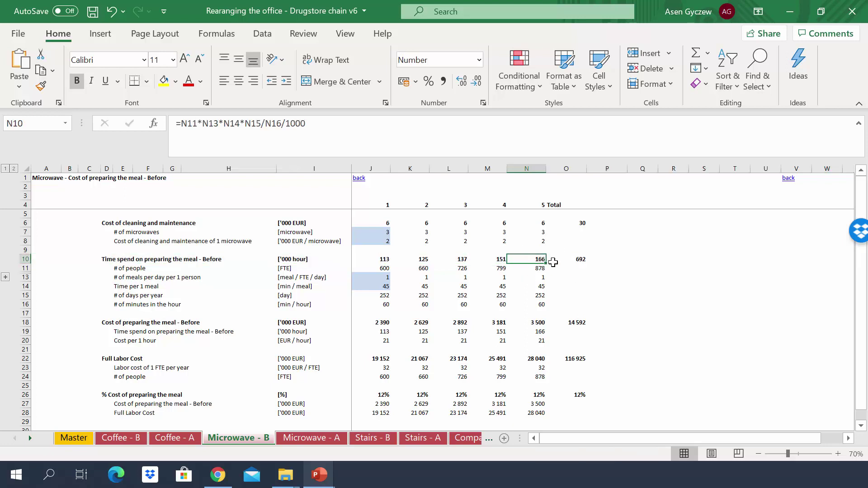
click(360, 261)
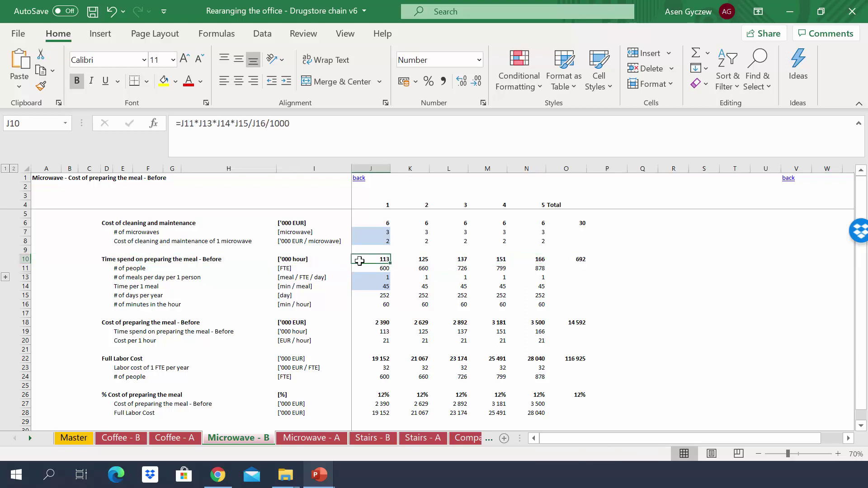
click(360, 268)
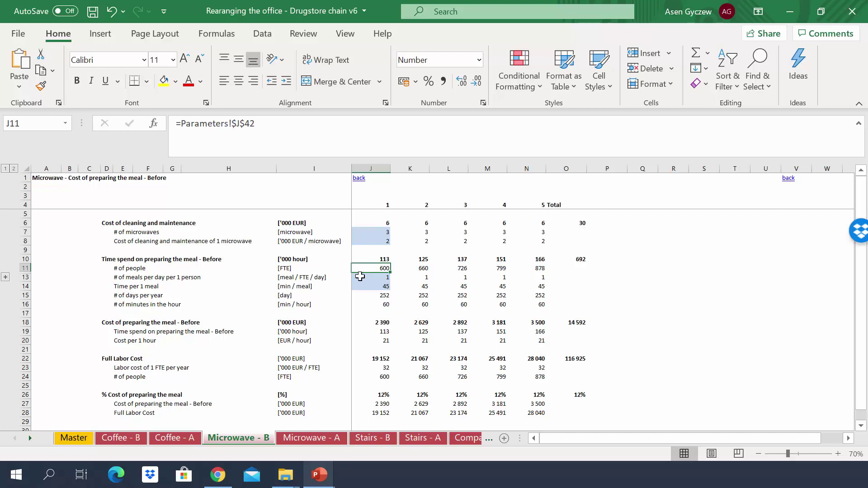
click(360, 277)
click(380, 289)
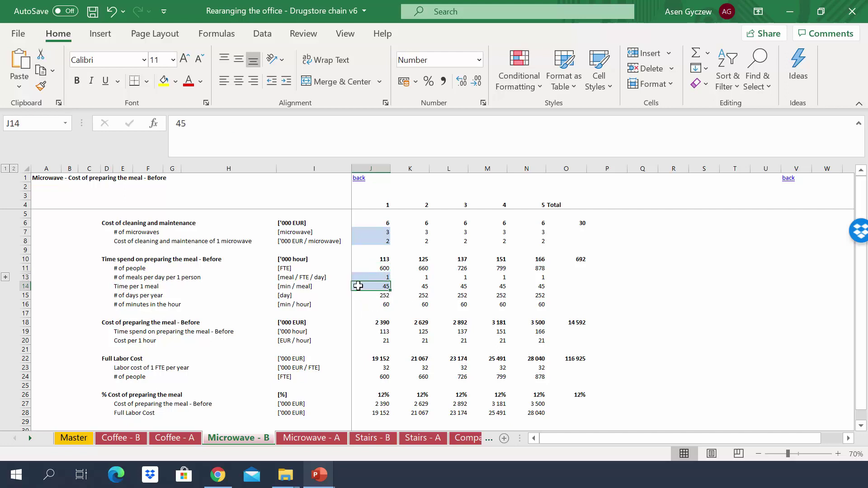
click(26, 285)
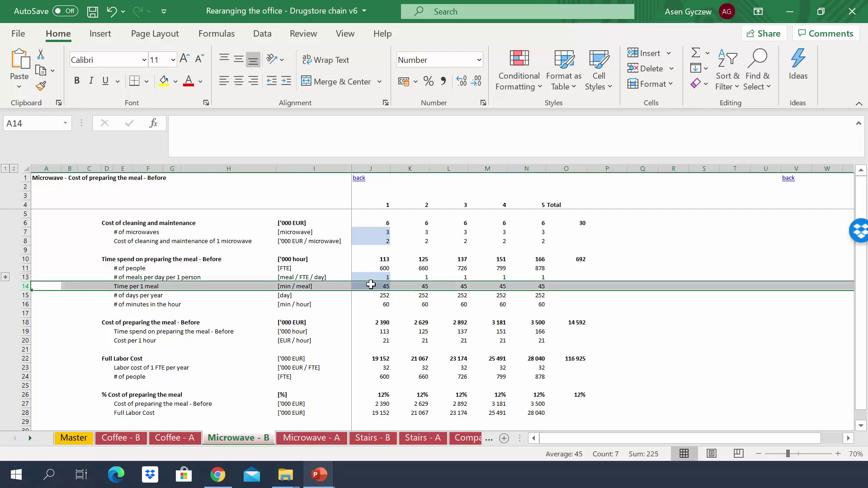
click(370, 313)
Step: Review Cost of preparing the meal - Before for year 5, its % cost row, and the Full Labor Cost formula for year 2
click(25, 322)
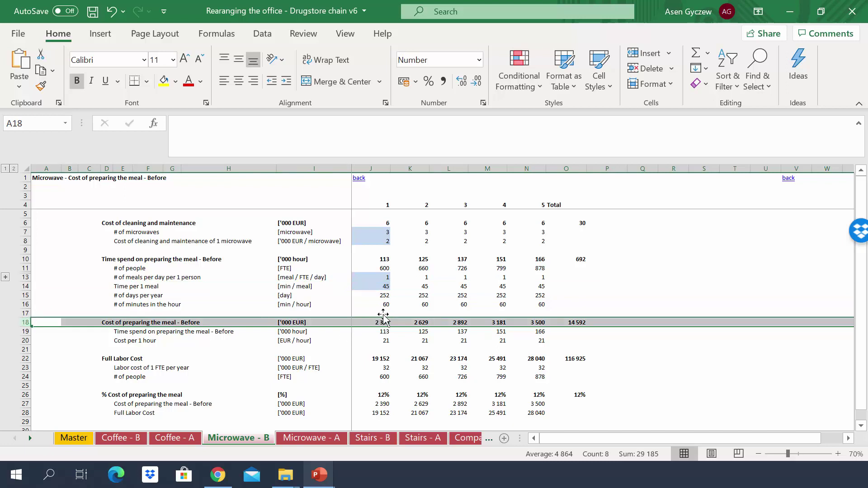
click(540, 321)
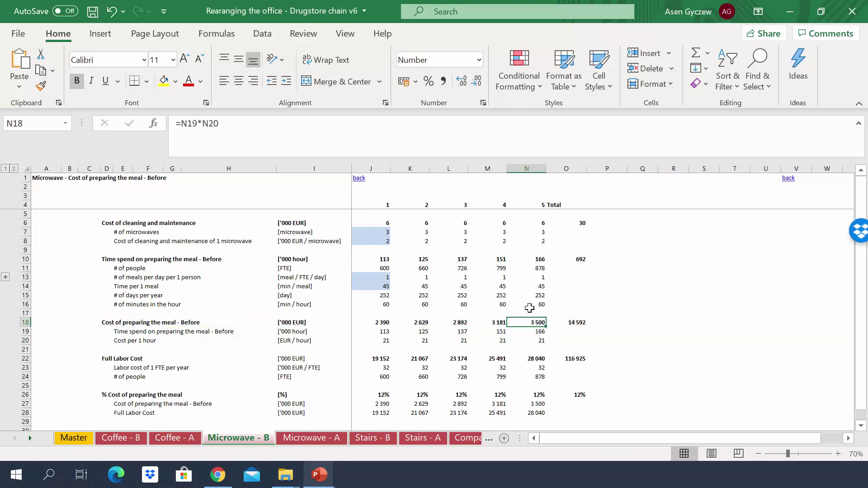
click(520, 334)
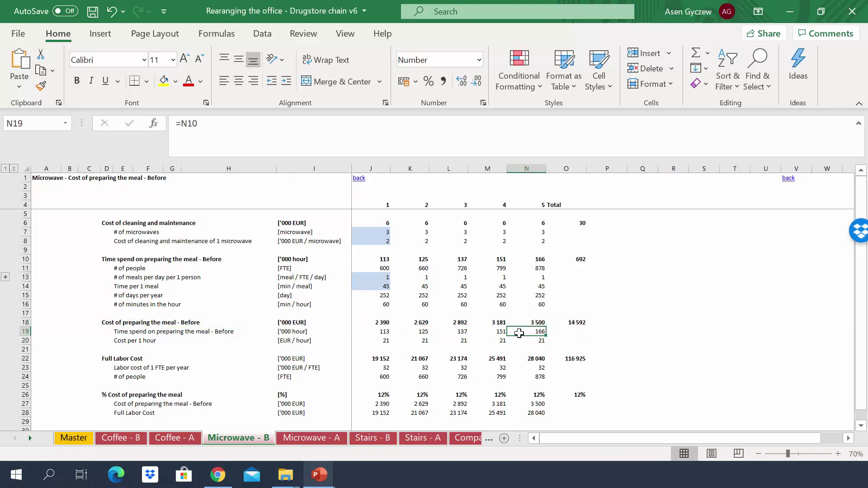
click(27, 398)
click(29, 396)
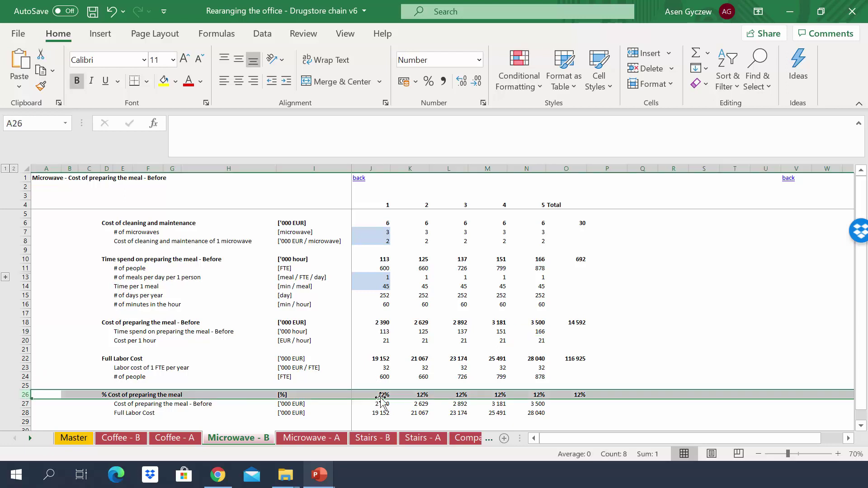
click(392, 359)
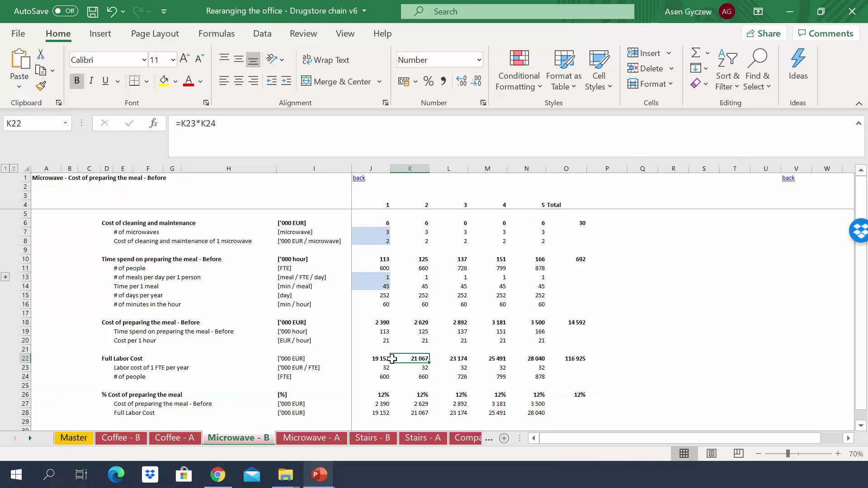
Step: On the Microwave - A sheet, inspect the total number of microwaves: employees per microwave and the formulas for years 1 and 5
click(292, 437)
click(265, 259)
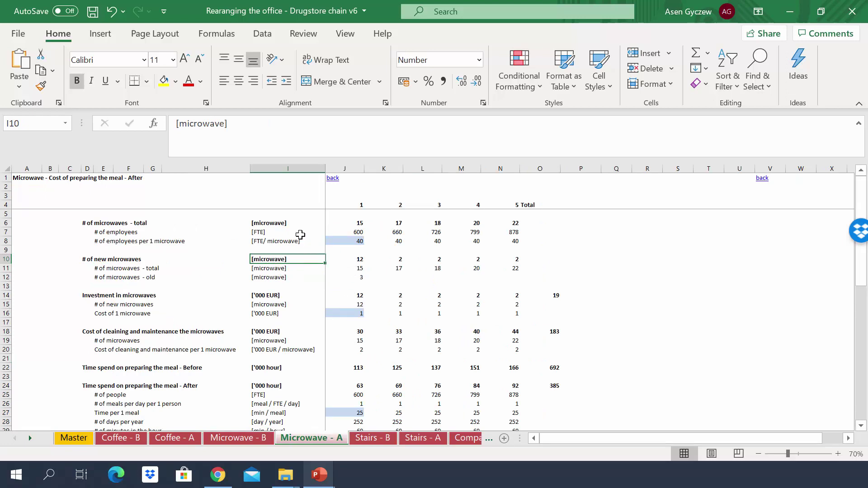
click(288, 226)
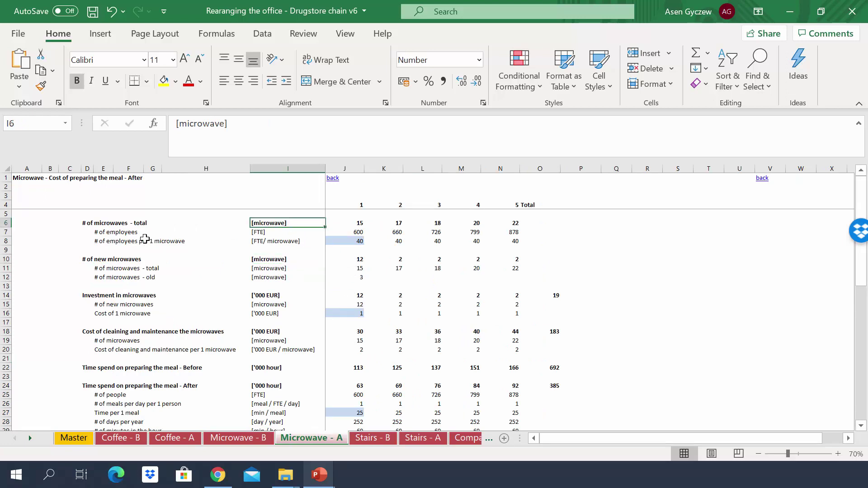
click(6, 223)
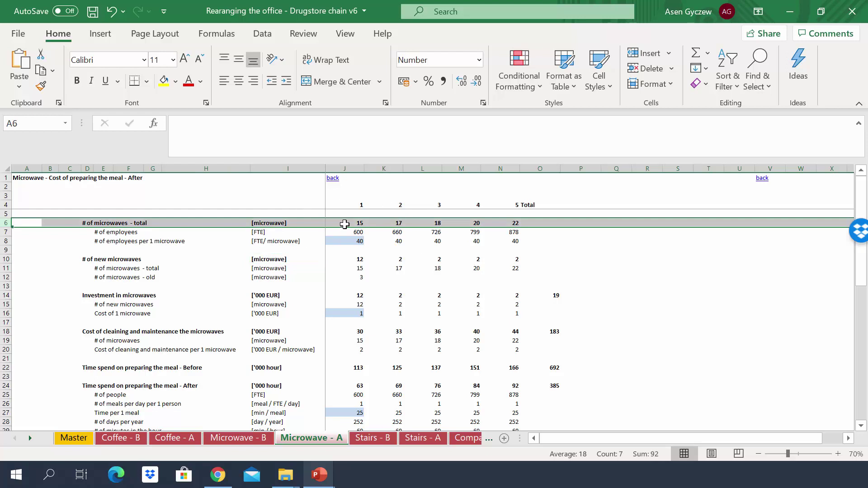
click(339, 239)
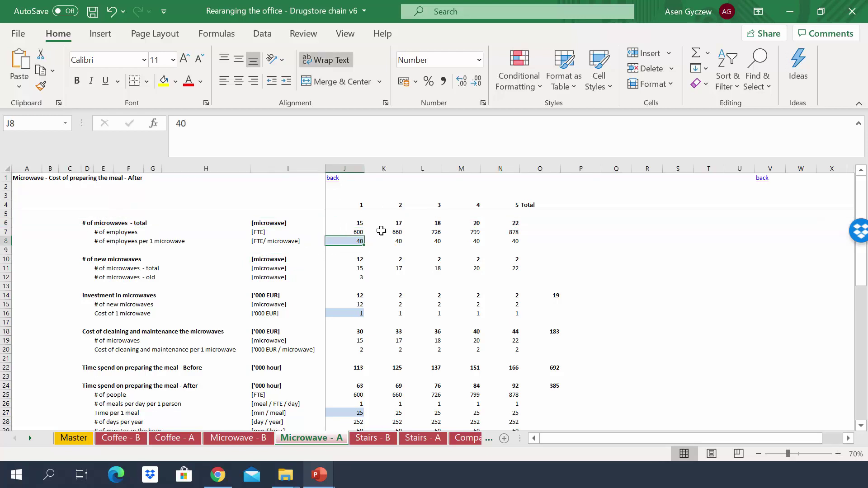
click(343, 219)
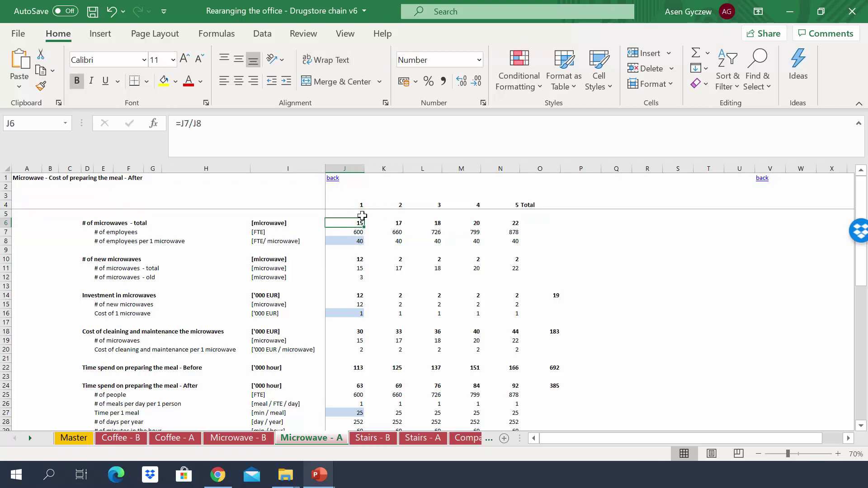
click(493, 221)
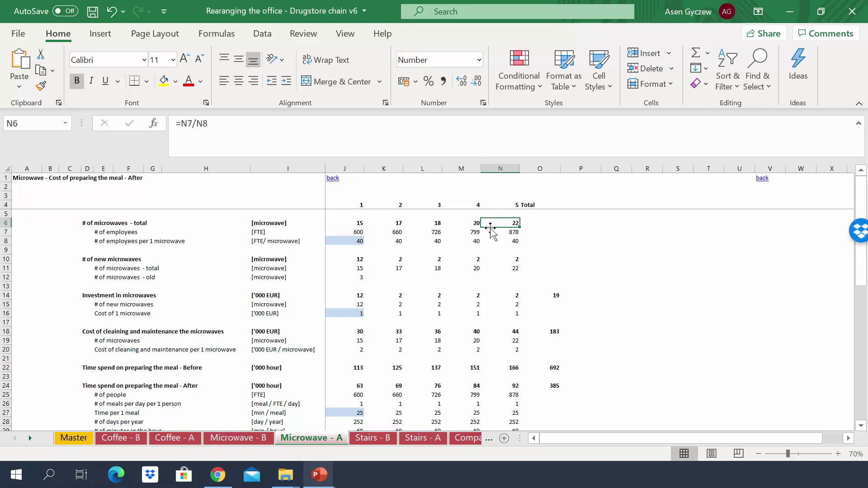
Step: Review the number of new microwaves and the Investment in microwaves block with its cost of 1 microwave
click(3, 259)
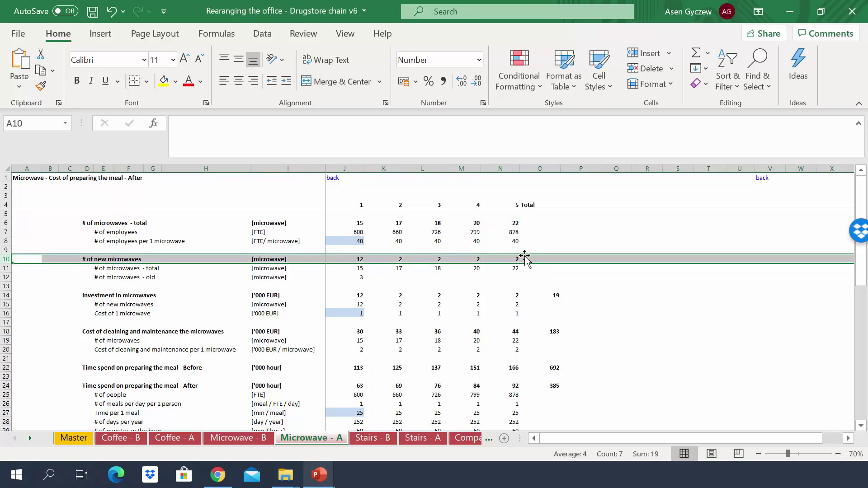
click(258, 295)
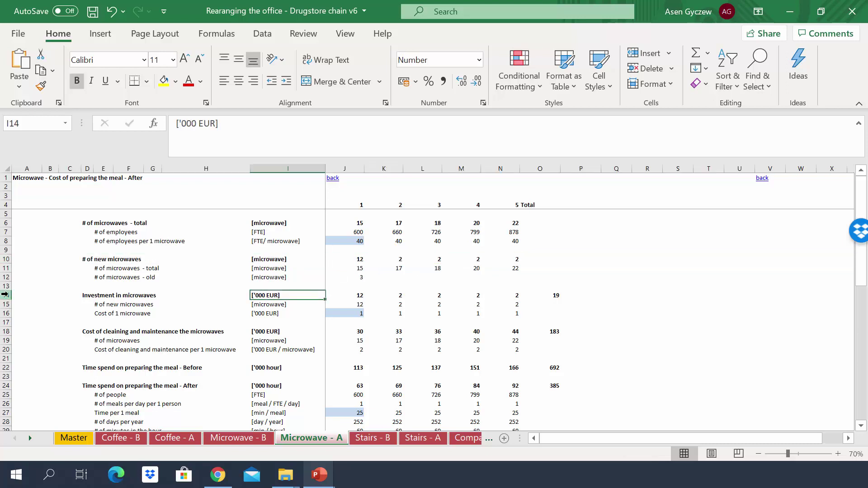
click(9, 295)
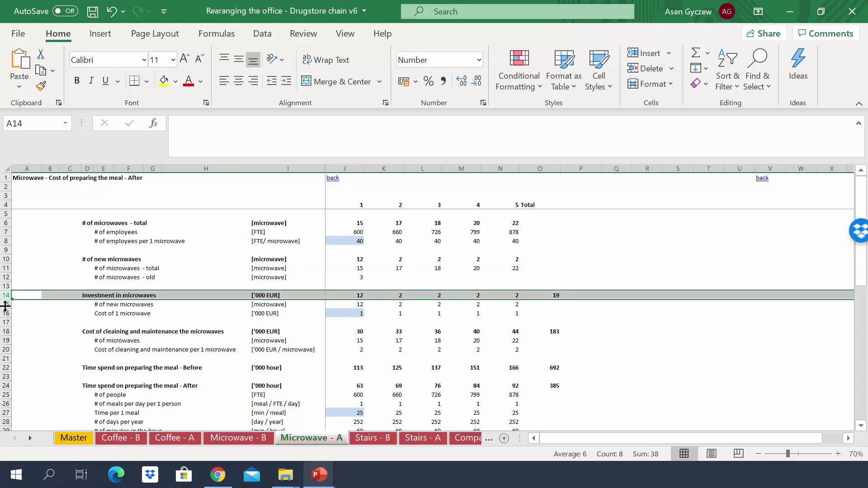
click(7, 304)
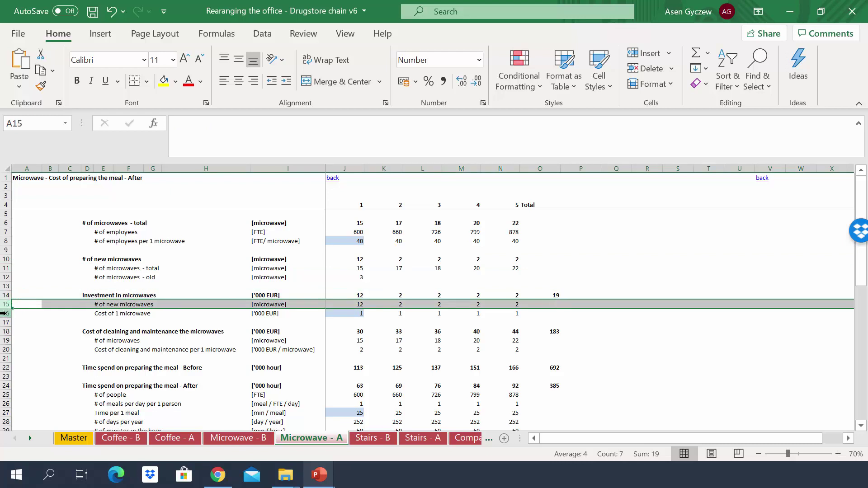
click(3, 313)
Step: Examine the cost of cleaning and maintenance of the microwaves on Microwave - A, including its year 1 formula
click(310, 346)
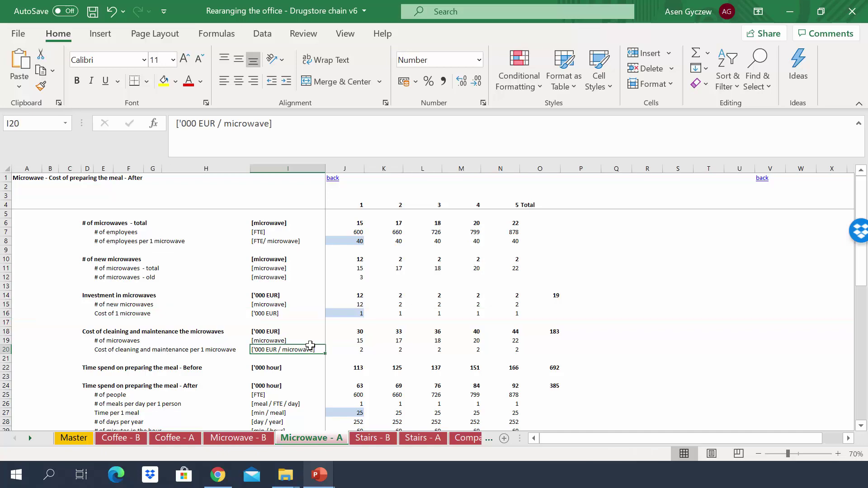
scroll(311, 346, down, 3)
click(5, 269)
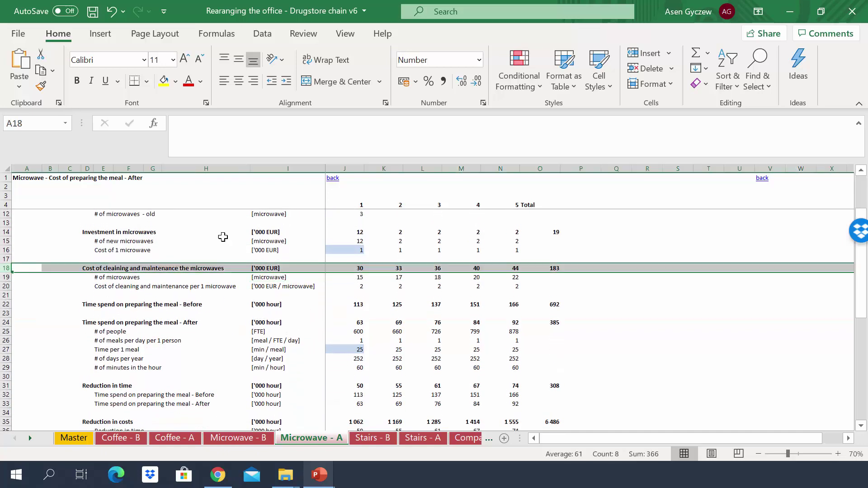
click(355, 269)
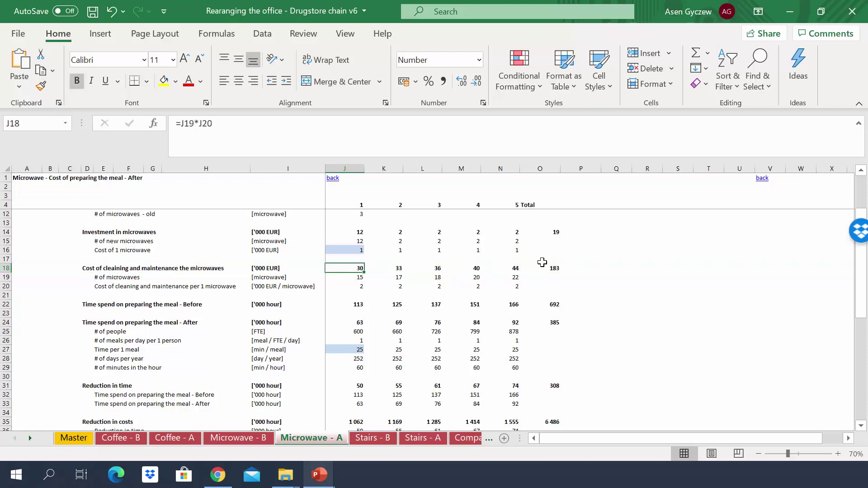
Step: Compare Time spend on preparing the meal - Before and After, checking the After block's time per 1 meal input
click(136, 299)
click(50, 304)
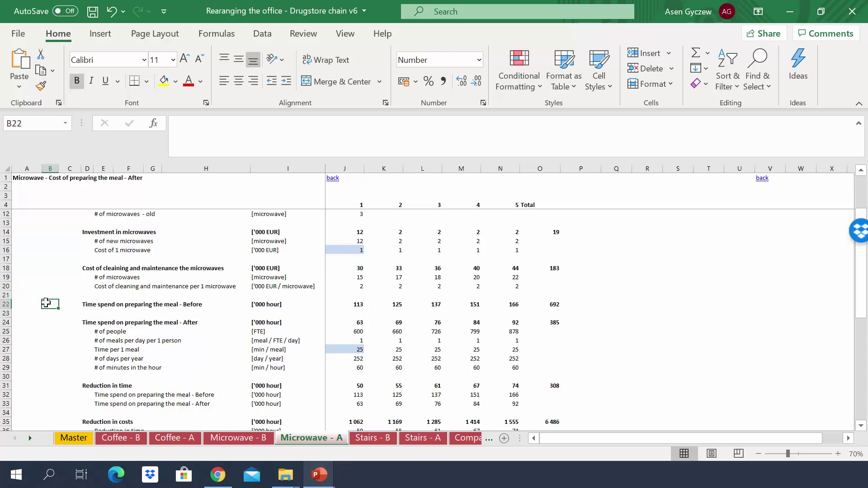
click(6, 305)
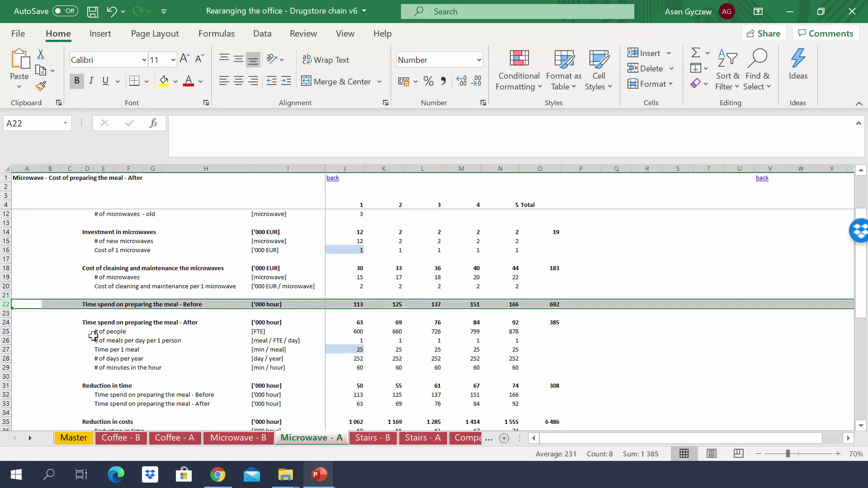
click(4, 322)
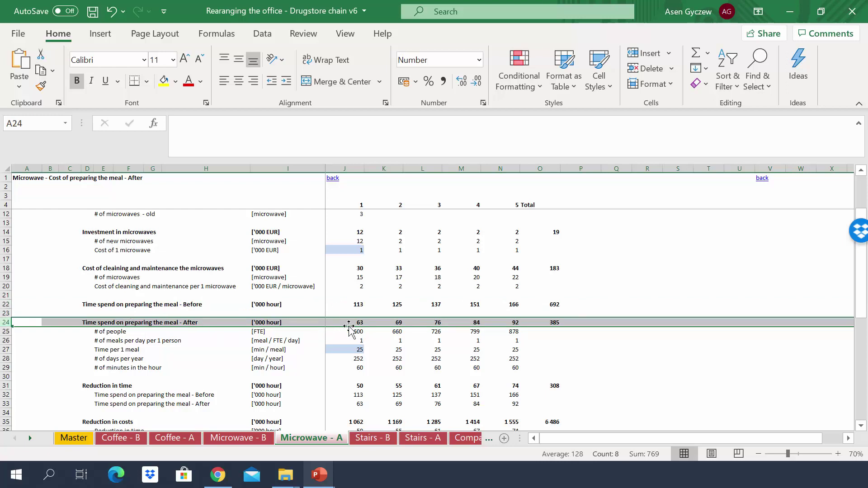
click(344, 348)
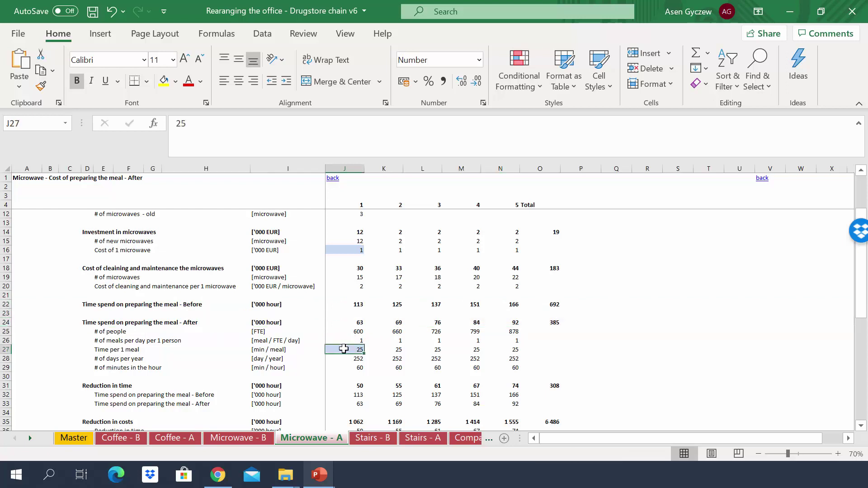
click(5, 349)
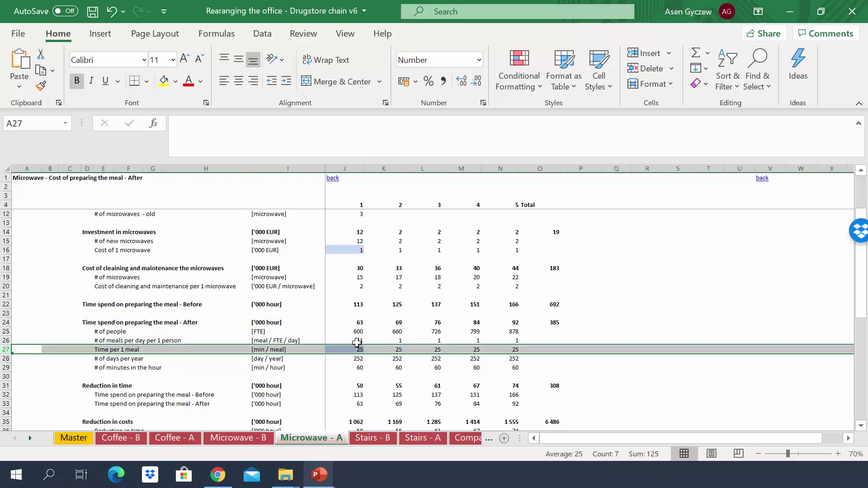
Step: Inspect the year 1 formula of Time spend on preparing the meal - After and the Reduction in time formulas for years 1 and 5
click(344, 324)
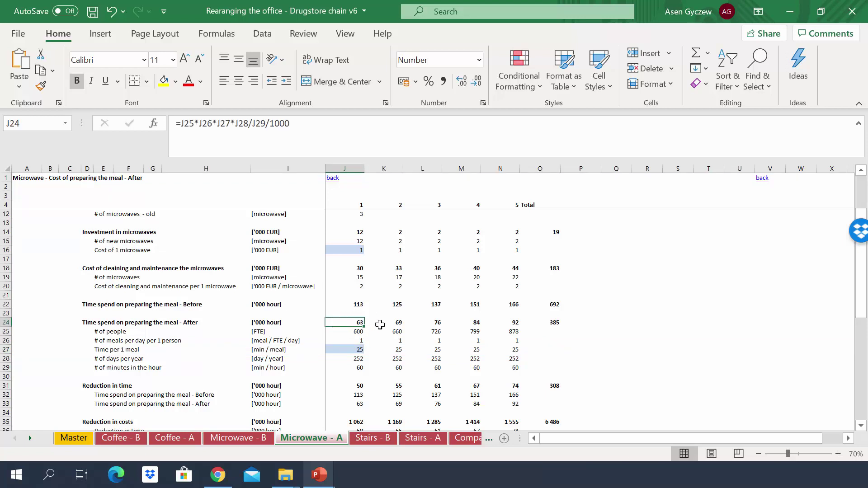
click(341, 361)
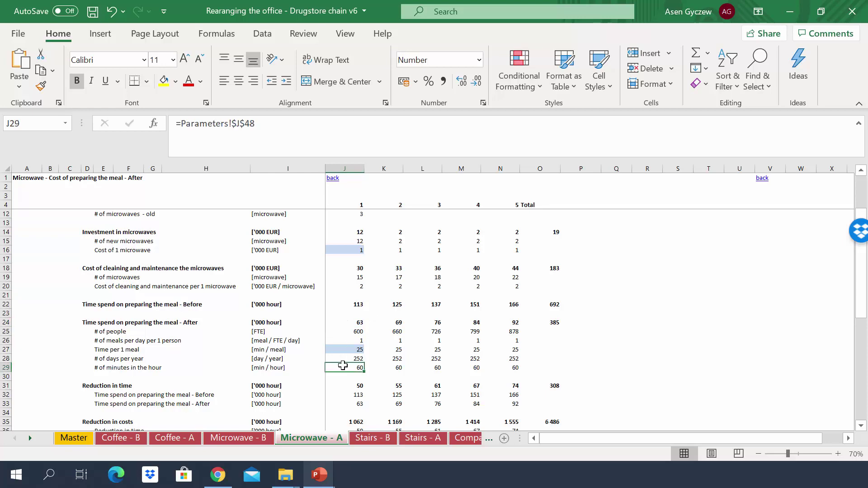
click(5, 386)
scroll(120, 265, down, 2)
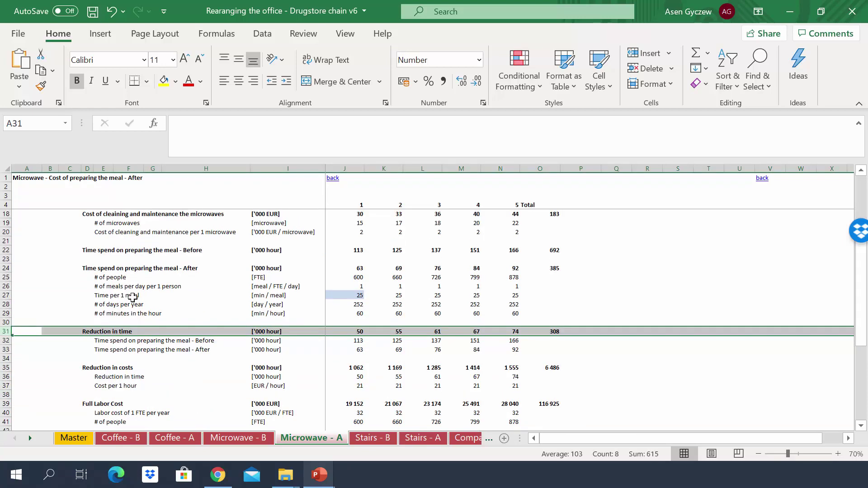
click(355, 332)
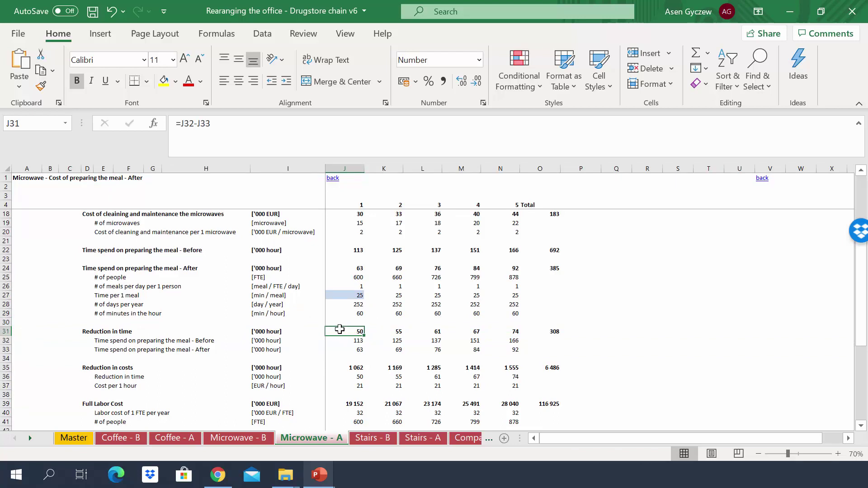
click(500, 333)
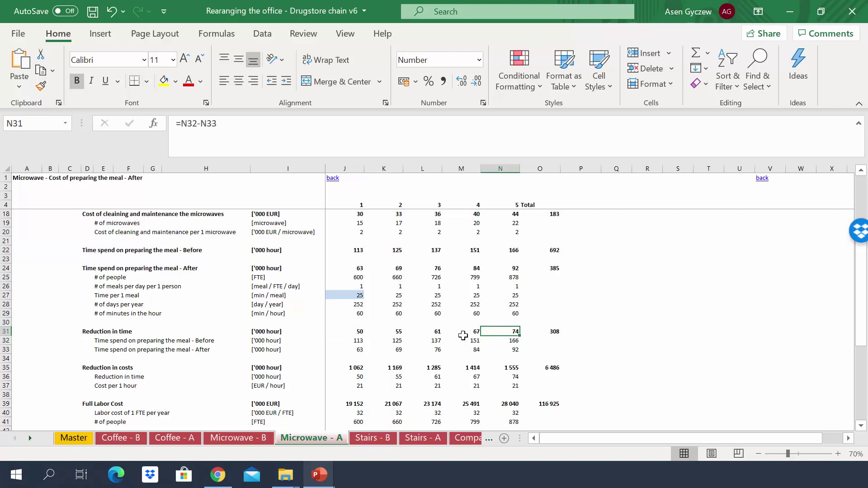
Step: Review the Reduction in costs block with its reduction in time and cost per 1 hour, checking the year 1 and 5 formulas
click(5, 367)
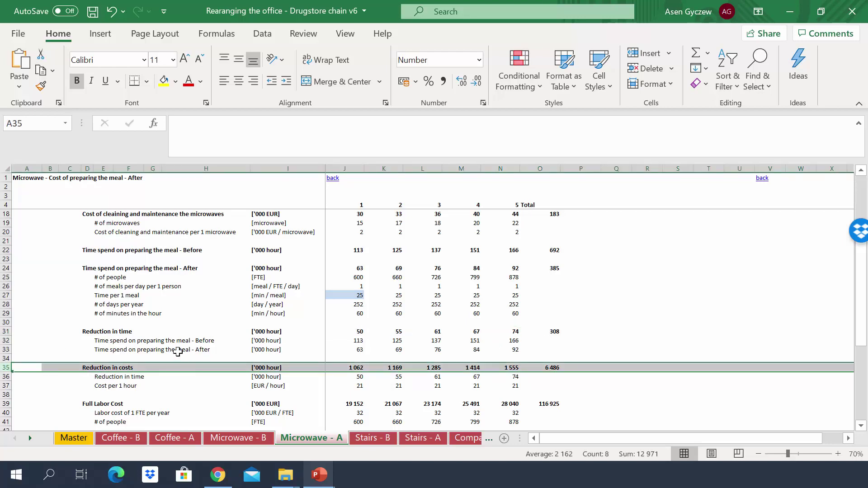
click(7, 377)
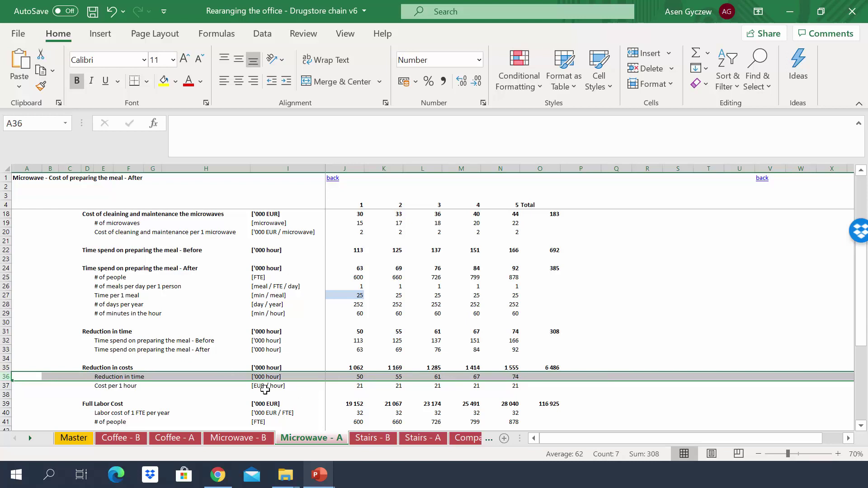
click(6, 386)
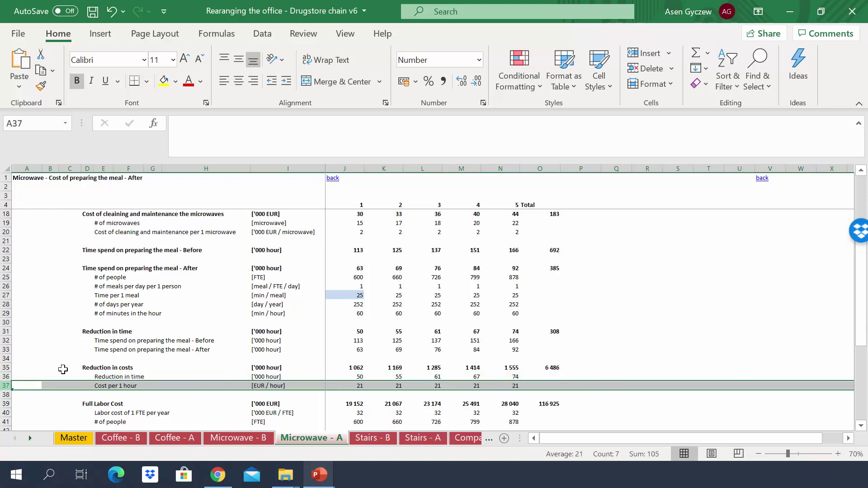
click(344, 368)
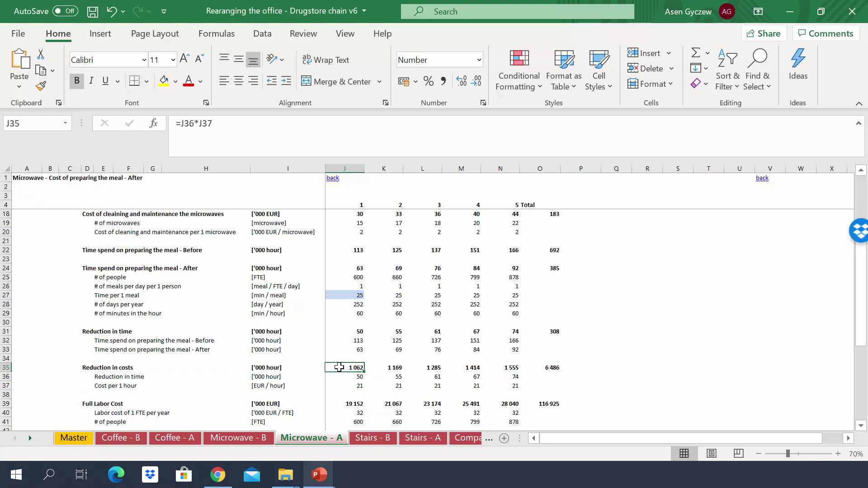
click(491, 368)
Step: Examine the Cash flow block on Microwave - A, including Investment in microwaves and the cash flow formulas for years 1 and 5
scroll(492, 368, down, 5)
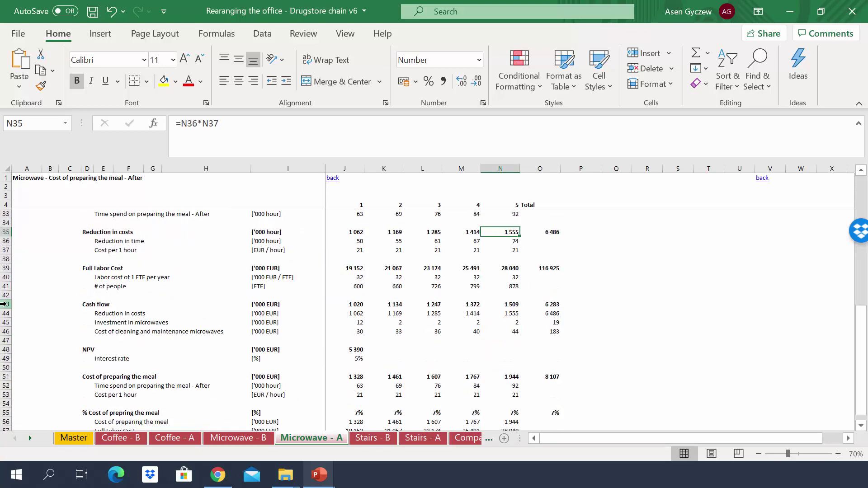
click(6, 304)
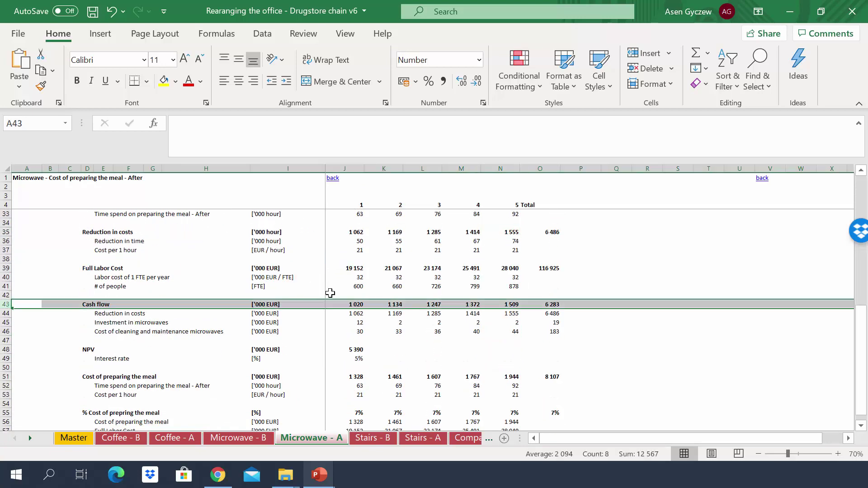
click(6, 323)
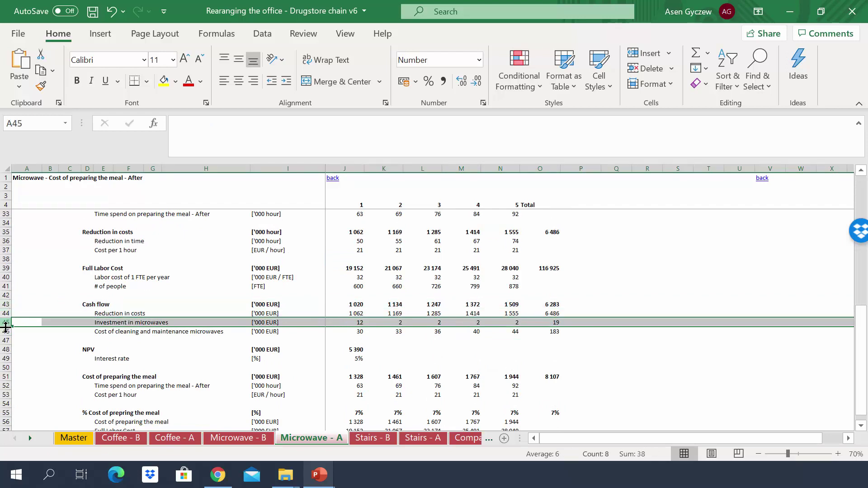
click(353, 302)
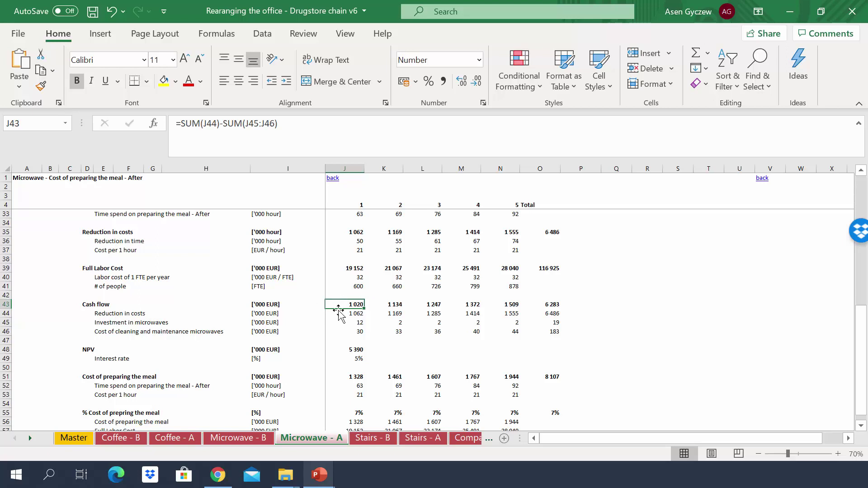
click(510, 307)
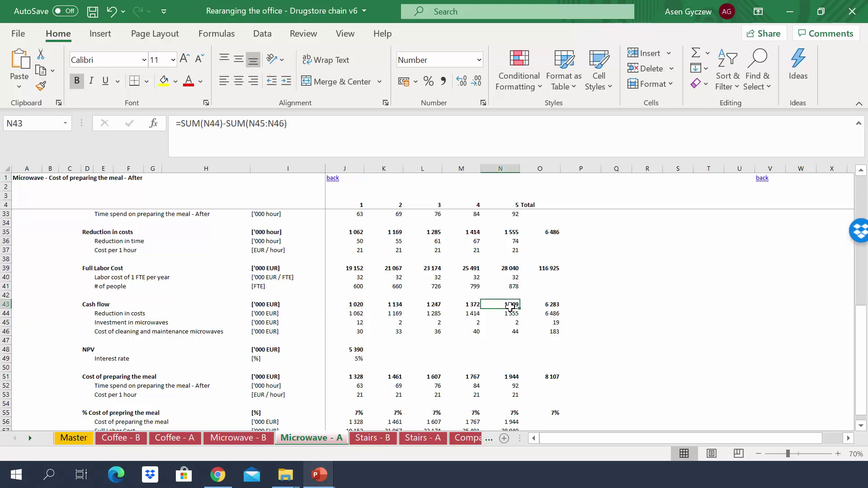
Step: Check the NPV formula with its interest rate, and the % cost of preparing the meal for year 1
click(348, 358)
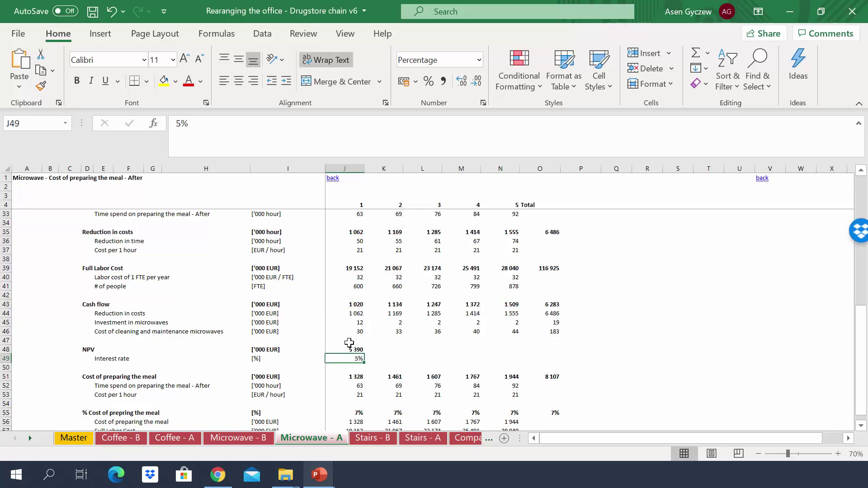
click(350, 350)
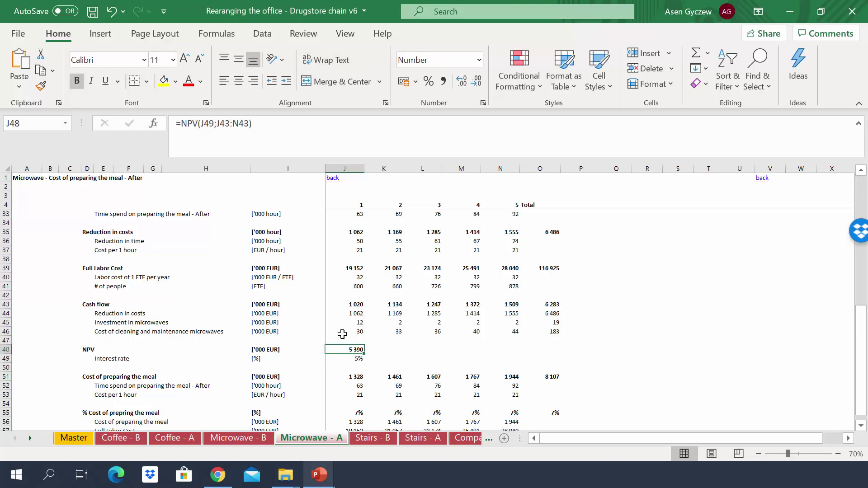
scroll(355, 340, down, 2)
click(354, 357)
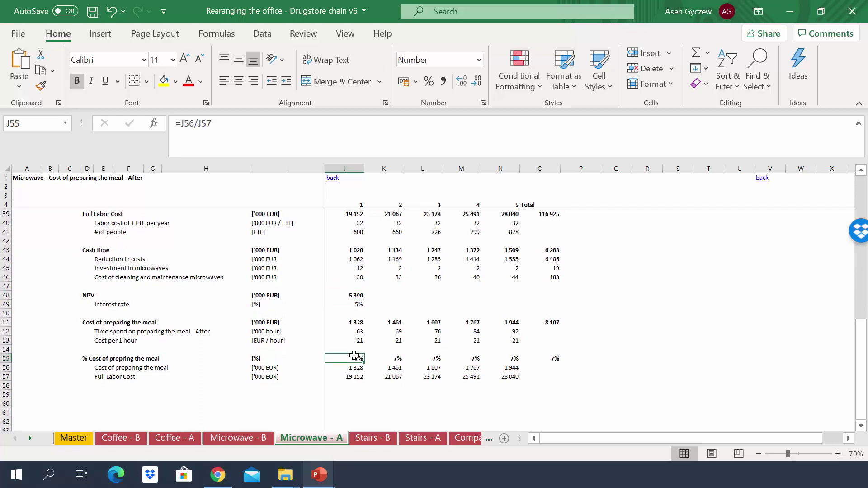
click(5, 359)
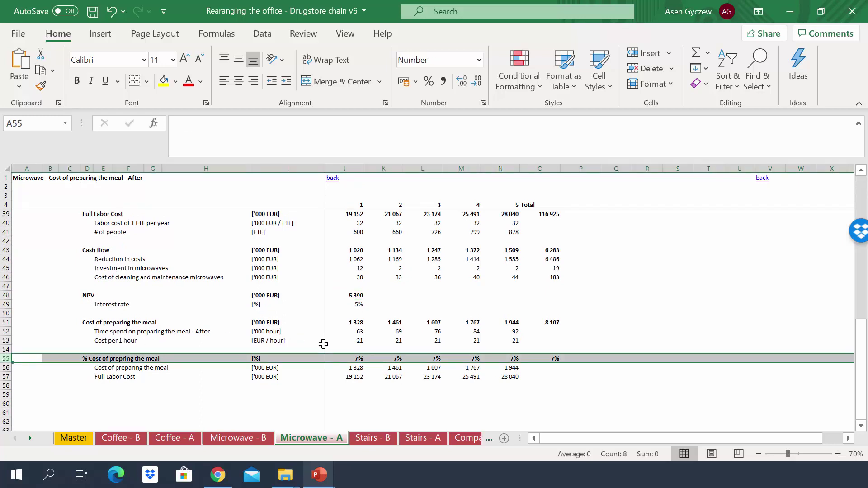
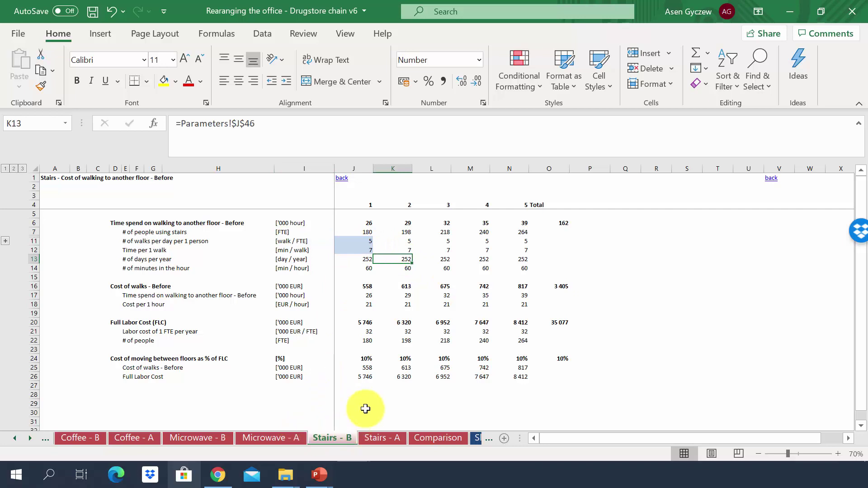
Step: On the Stairs - B sheet, examine Time spend on walking to another floor - Before, including its year 5 formula
drag(337, 232, 331, 231)
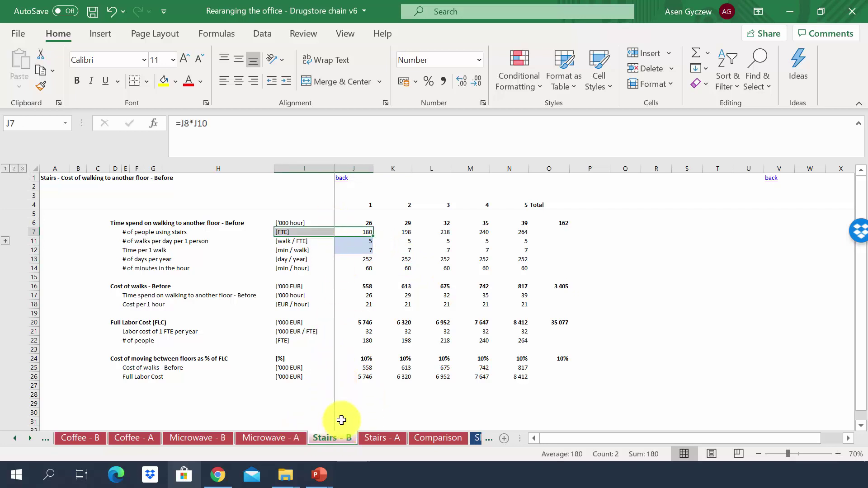
click(371, 284)
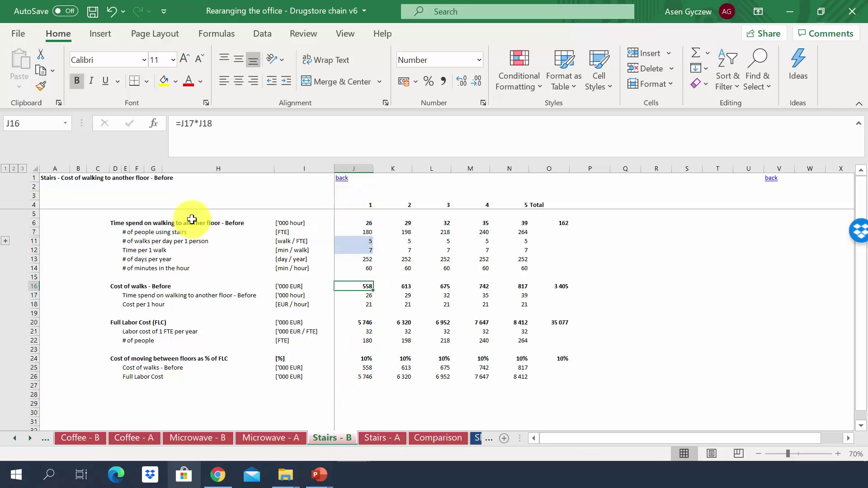
click(31, 221)
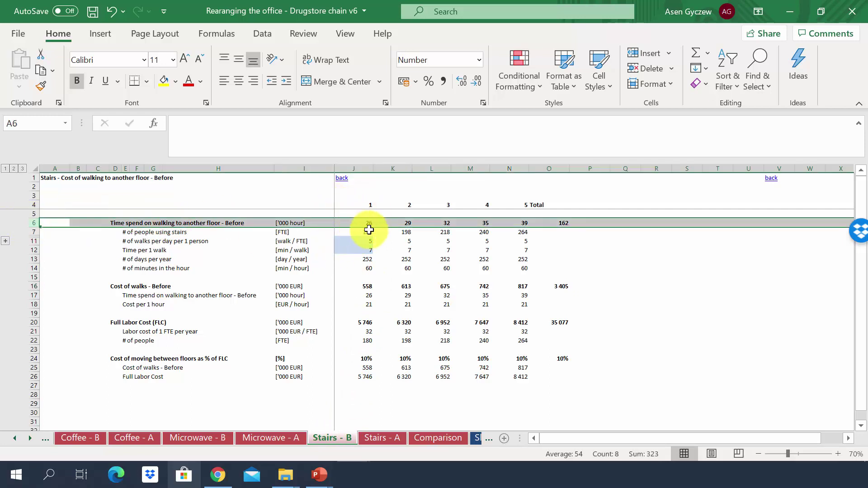
click(505, 225)
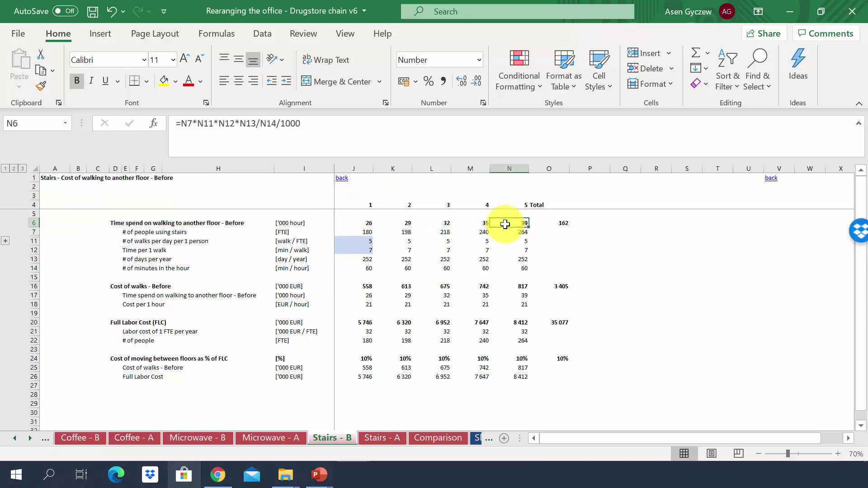
Step: Review Cost of walks - Before and the year 1 formula for Cost of moving between floors as % of FLC
click(330, 277)
click(31, 286)
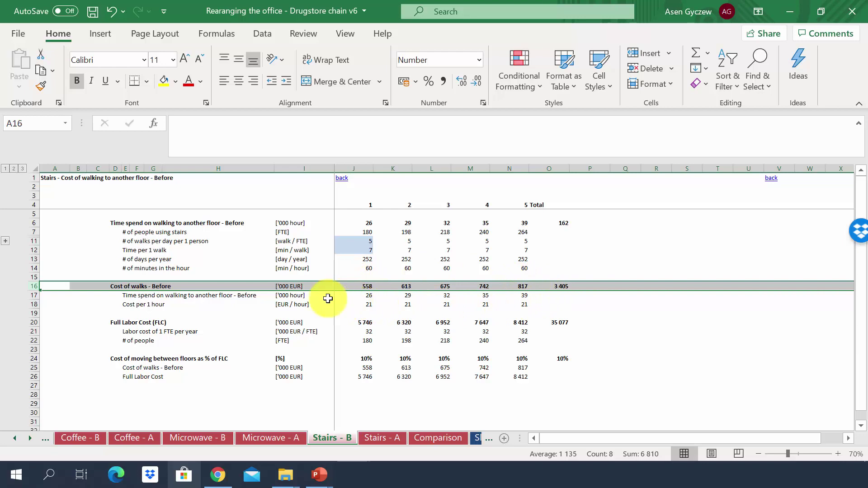
click(349, 323)
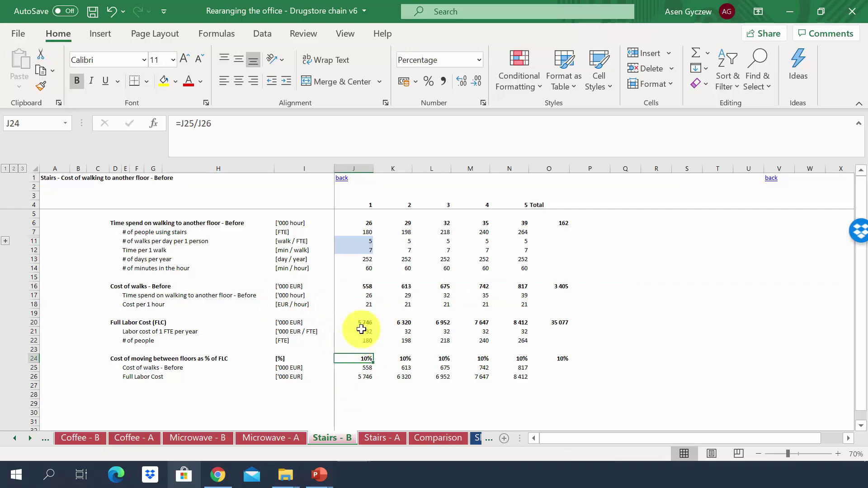
Step: Examine how the number of people using stairs is calculated, expanding and collapsing its detail rows and checking the formulas for years 1 and 5
click(364, 232)
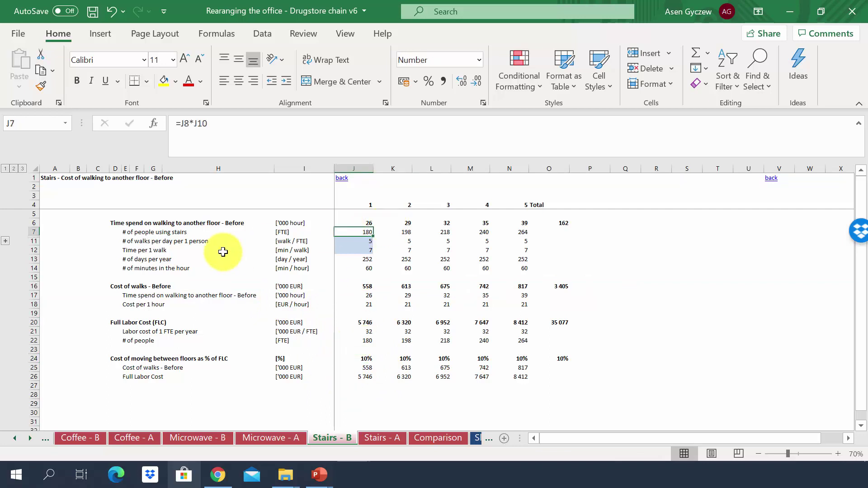
click(30, 233)
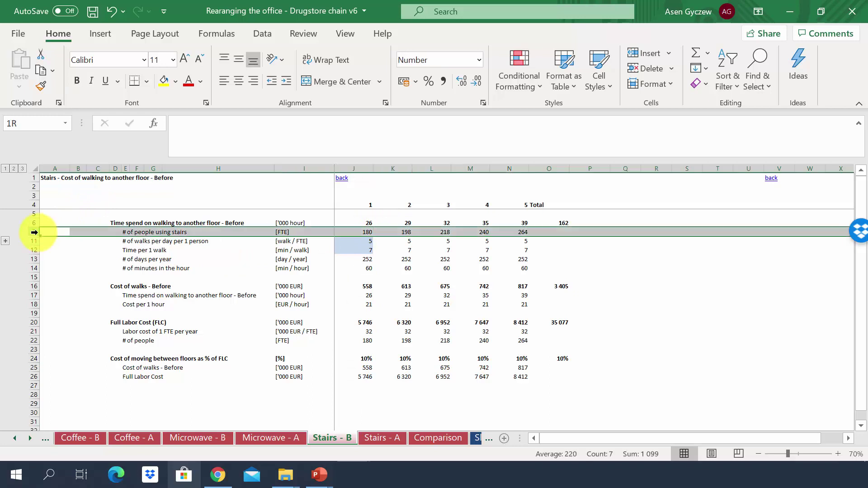
click(6, 241)
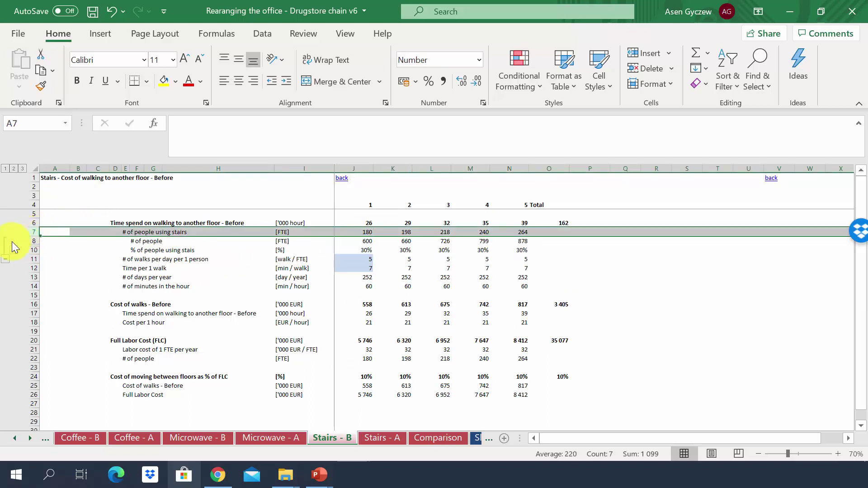
click(30, 241)
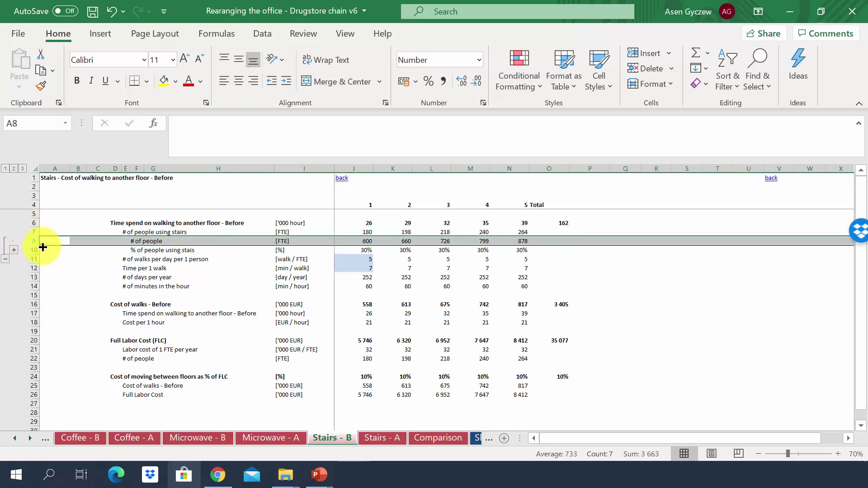
click(32, 249)
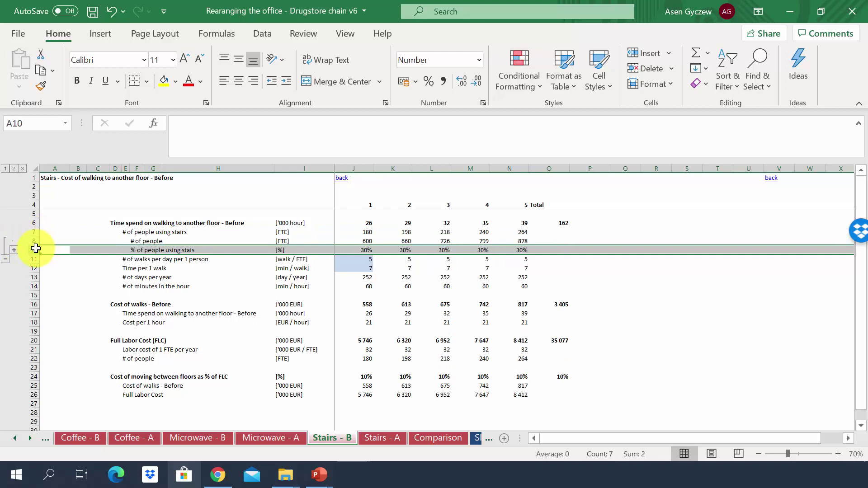
click(6, 260)
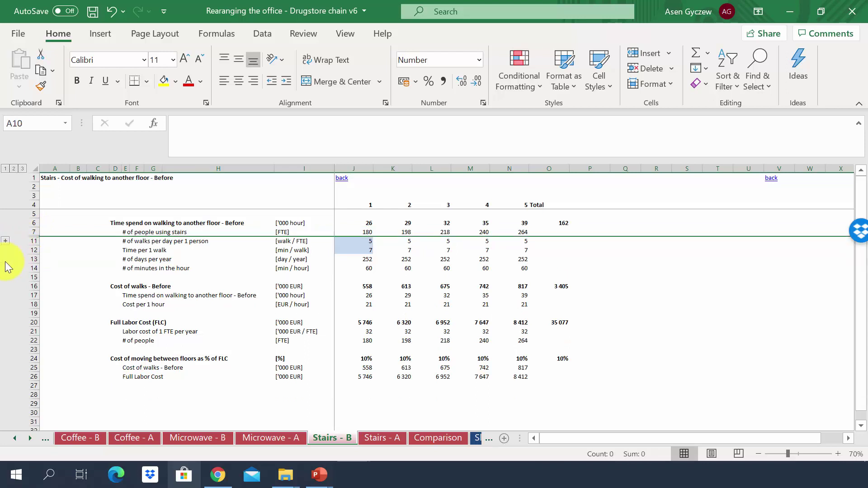
click(345, 232)
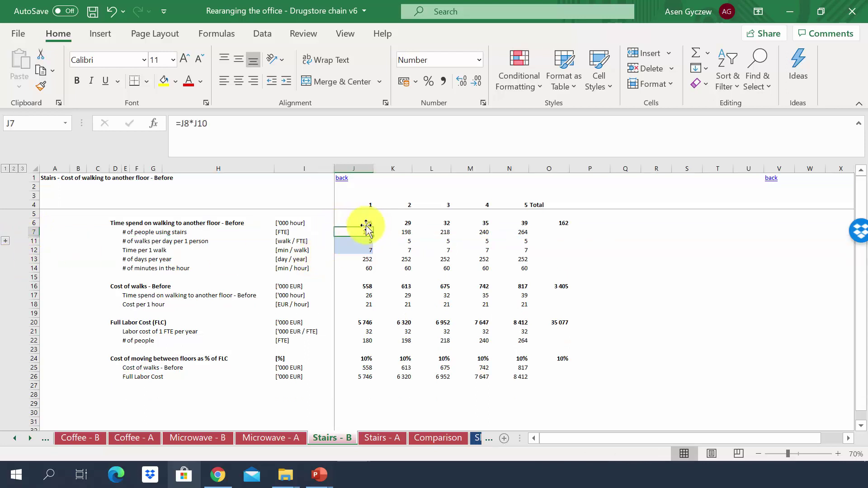
click(518, 230)
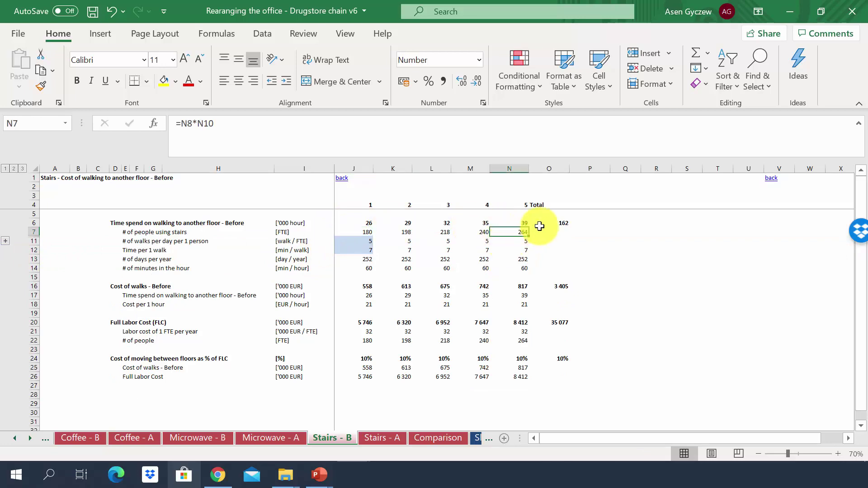
Step: Look at the time per 1 walk input on the Stairs - A sheet, and return to Stairs - B
click(377, 439)
click(362, 267)
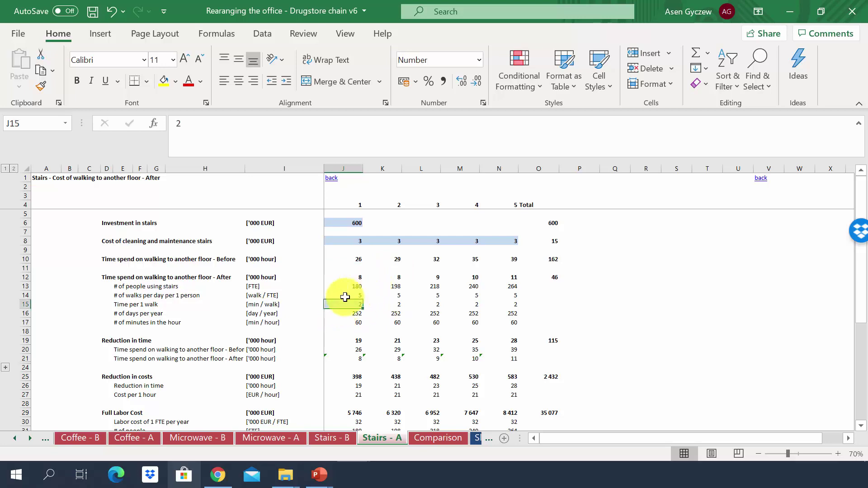
click(346, 438)
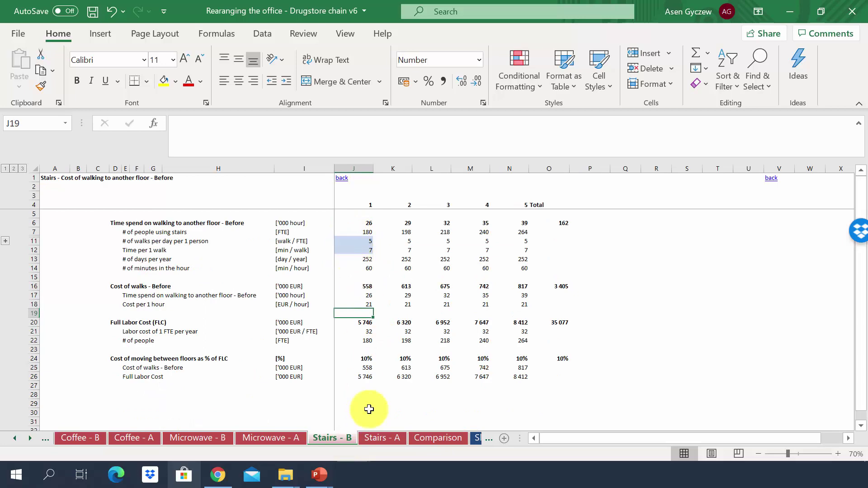
Step: On the Stairs - A sheet, review the Investment in stairs and Cost of cleaning and maintenance stairs rows
click(385, 438)
click(343, 223)
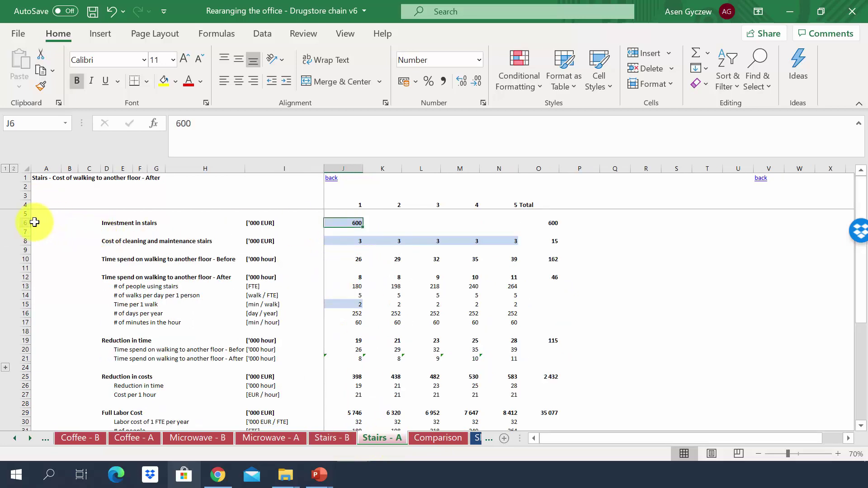
click(25, 223)
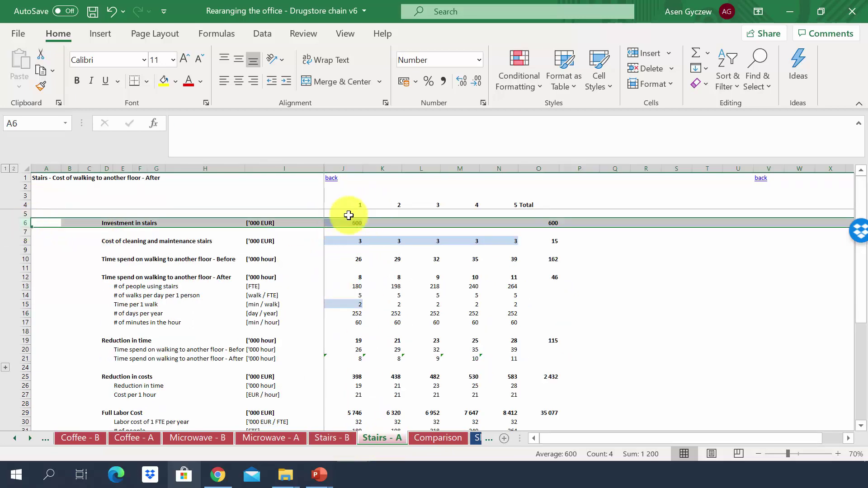
key(Down)
key(Down)
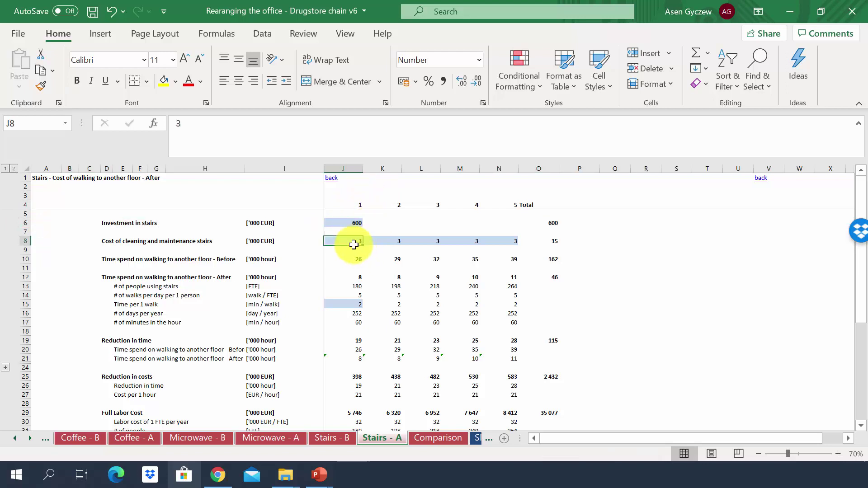
key(shift+space)
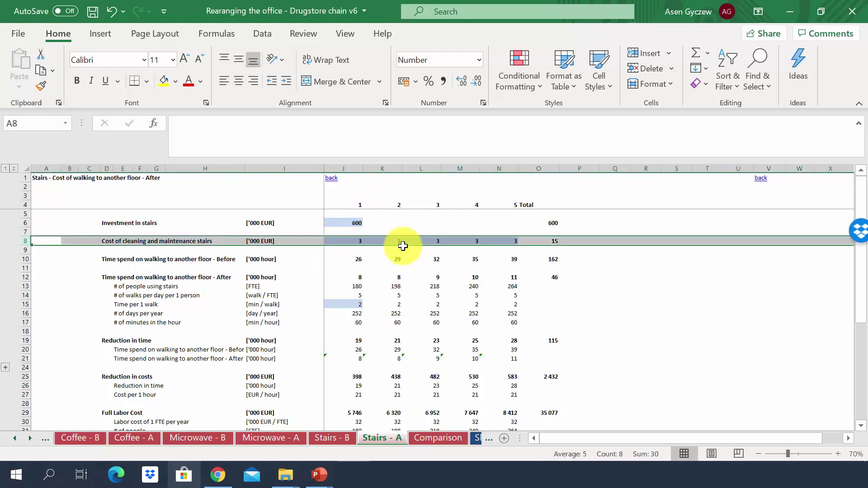
Step: Compare the Time spend on walking to another floor rows for Before and After on Stairs - A
click(334, 257)
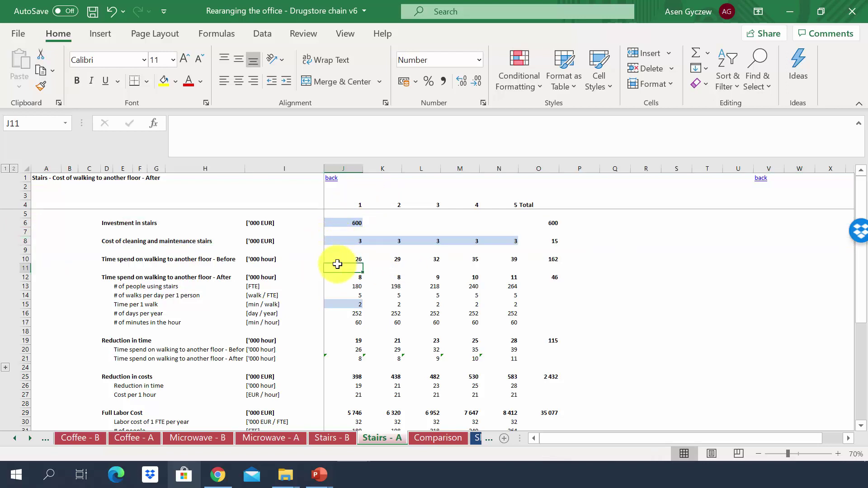
click(28, 259)
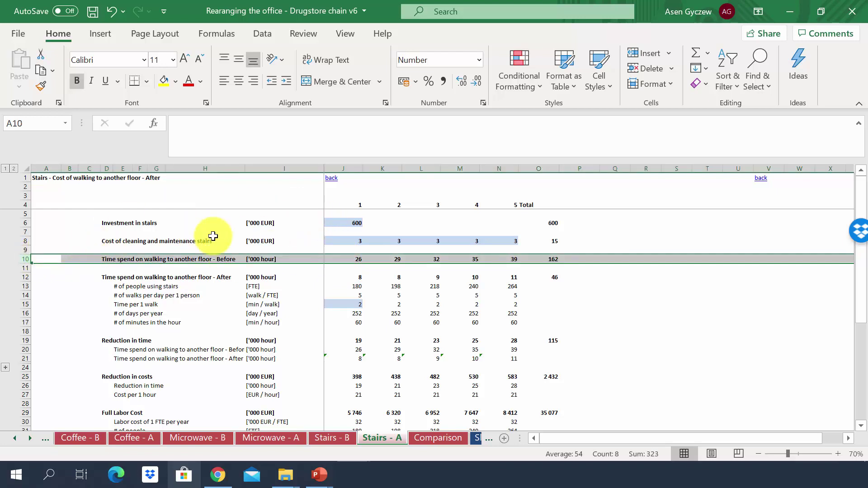
click(25, 275)
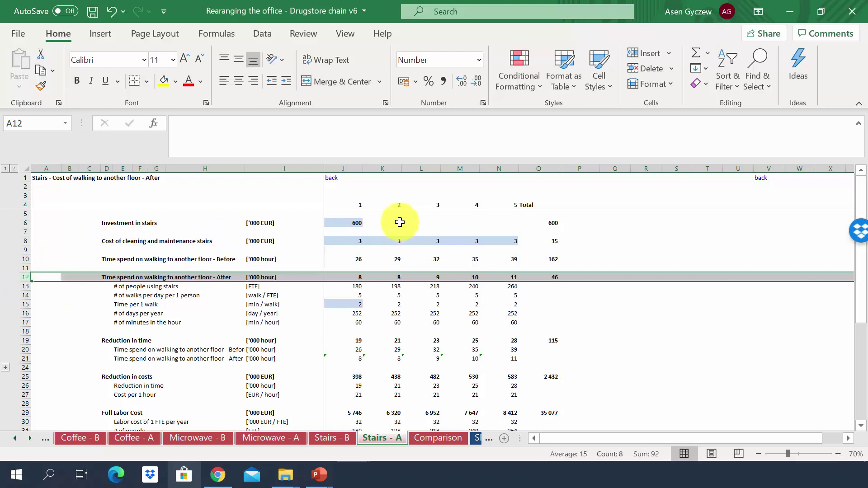
Step: Examine the Reduction in time row on Stairs - A, including its year 5 formula
key(Down)
key(Down)
key(Down)
key(Down)
key(Down)
key(Down)
key(Down)
key(shift+space)
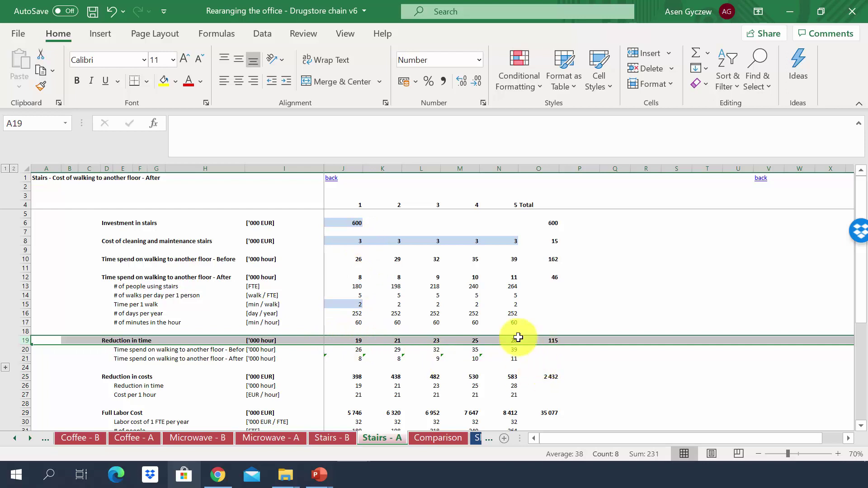
click(499, 341)
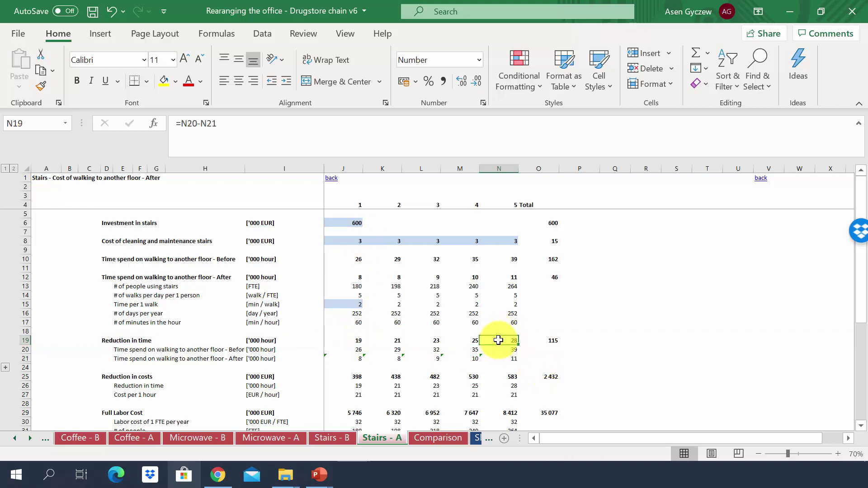
Step: Check the Reduction in costs formulas for years 1 and 5 on Stairs - A
click(319, 369)
click(335, 376)
scroll(346, 352, down, 1)
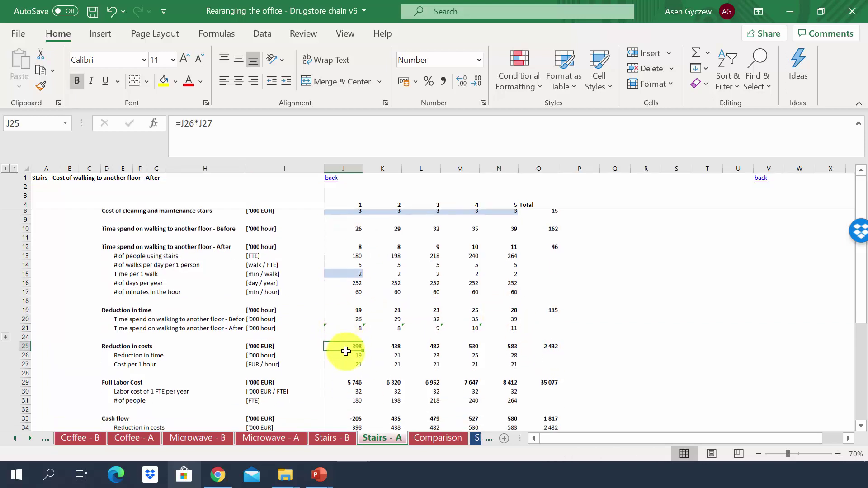
click(492, 350)
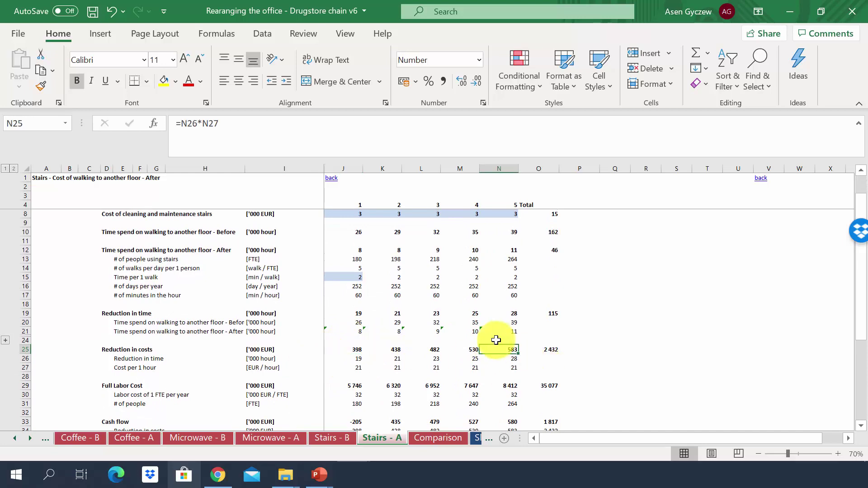
Step: Examine the stairs Cash flow, including the year 1 investment, the year 2 formula and the total, and check the NPV formula
scroll(346, 341, down, 2)
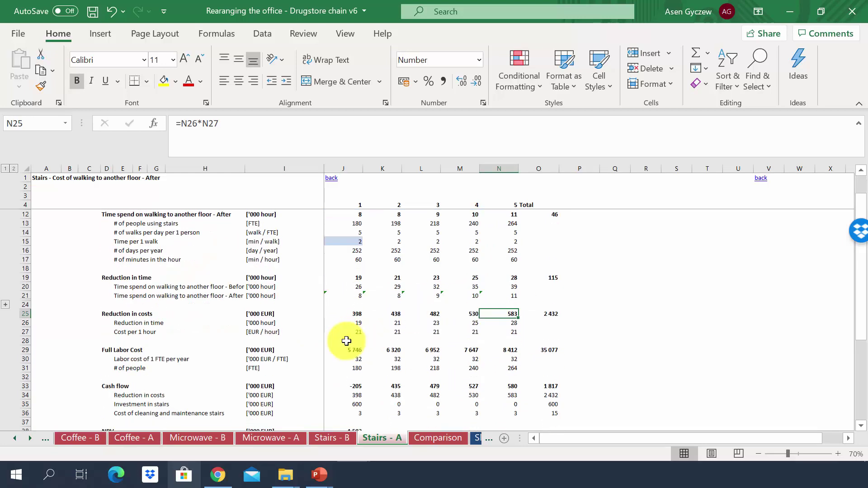
scroll(347, 341, down, 2)
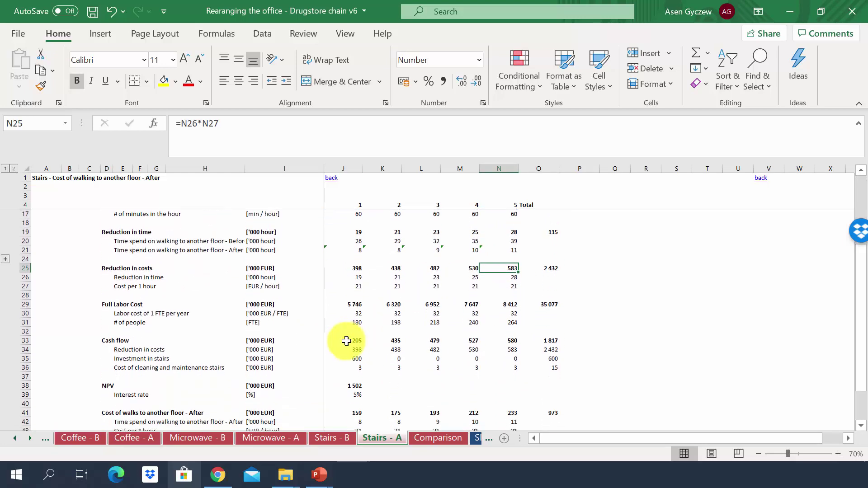
click(347, 341)
click(25, 341)
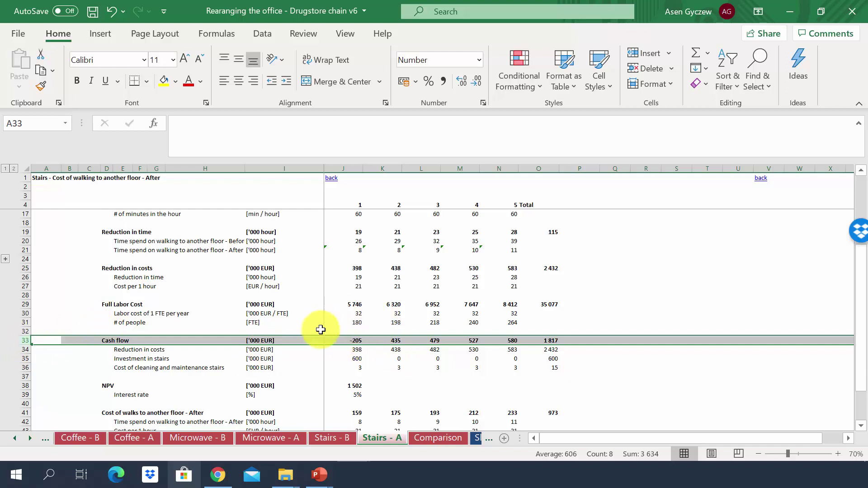
click(348, 359)
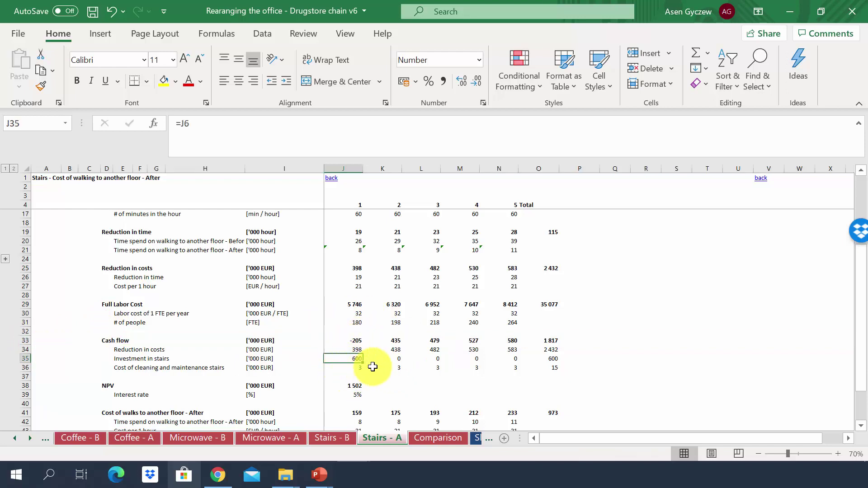
click(385, 341)
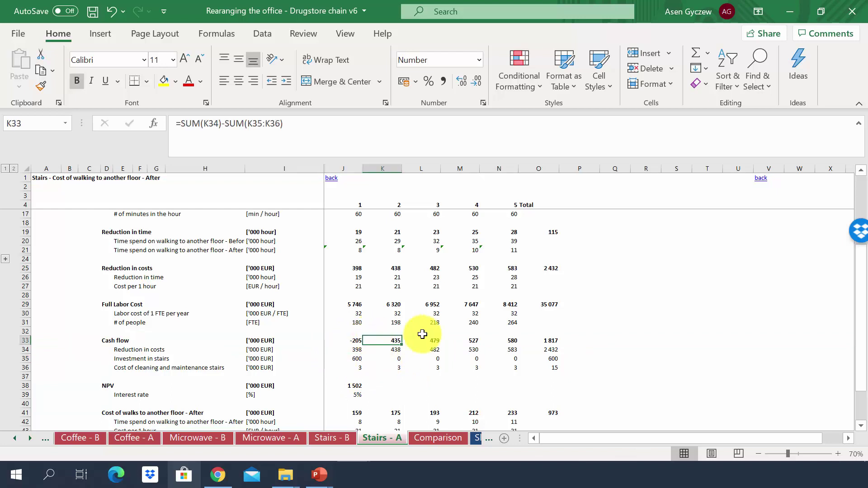
click(544, 341)
click(341, 384)
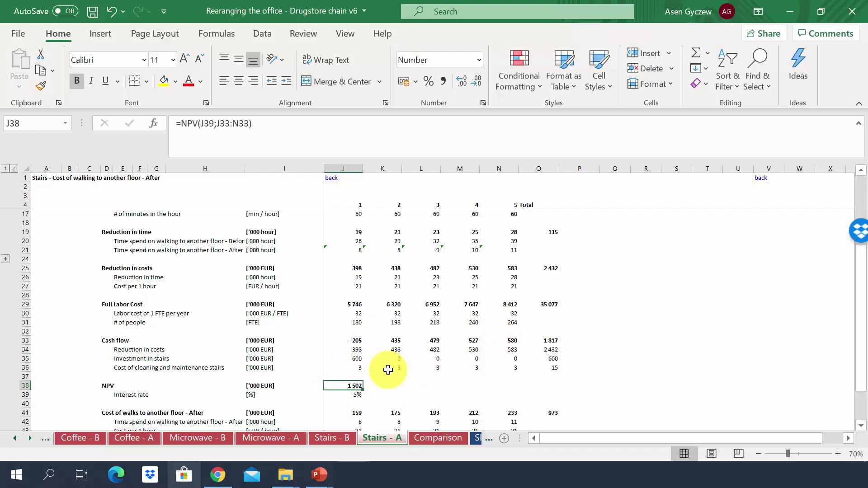
Step: Compare Cost of moving between floors as % of FLC on Stairs - A with the same row on Stairs - B
scroll(388, 370, down, 4)
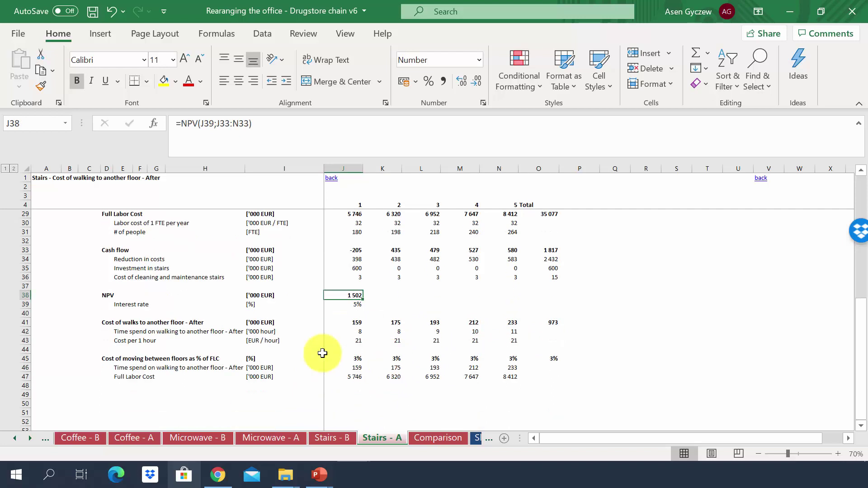
click(22, 357)
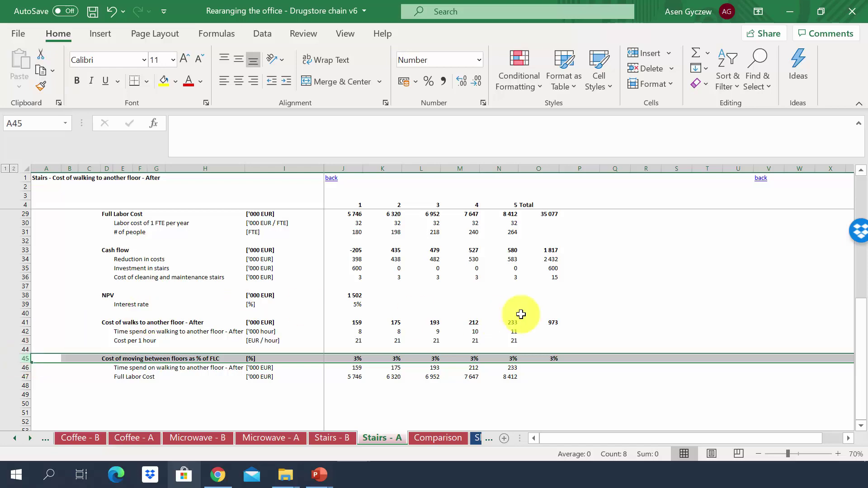
click(346, 437)
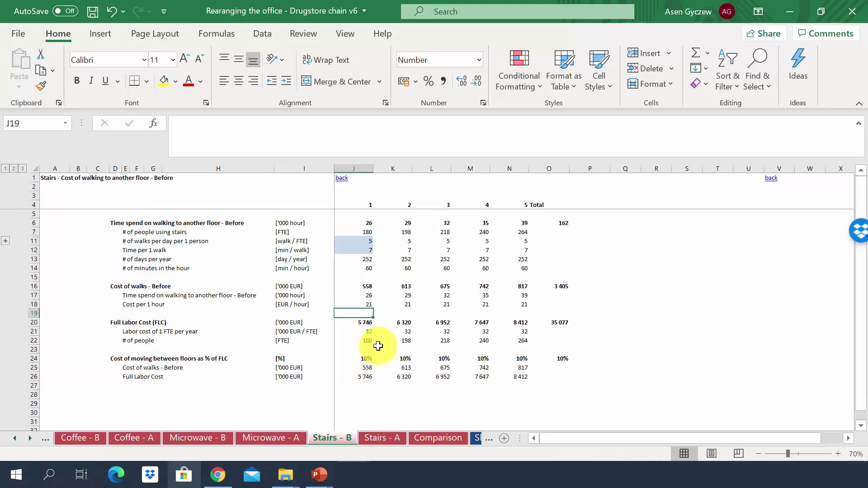
click(400, 438)
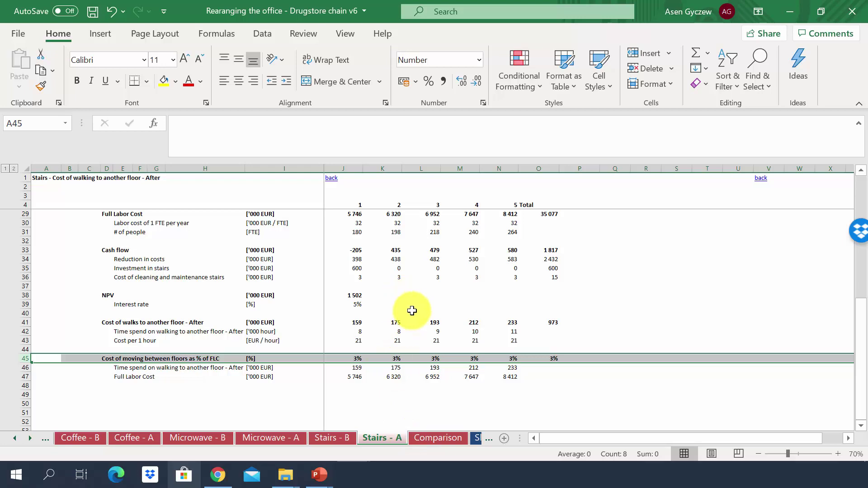
Step: On the Comparison sheet, examine Reduction in time - Difference across the Coffee, Microwave and Stairs columns
click(454, 439)
click(433, 272)
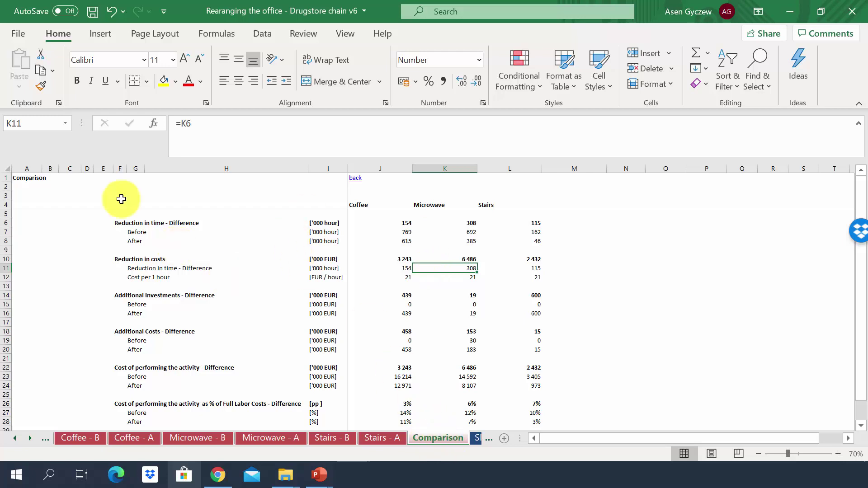
click(2, 222)
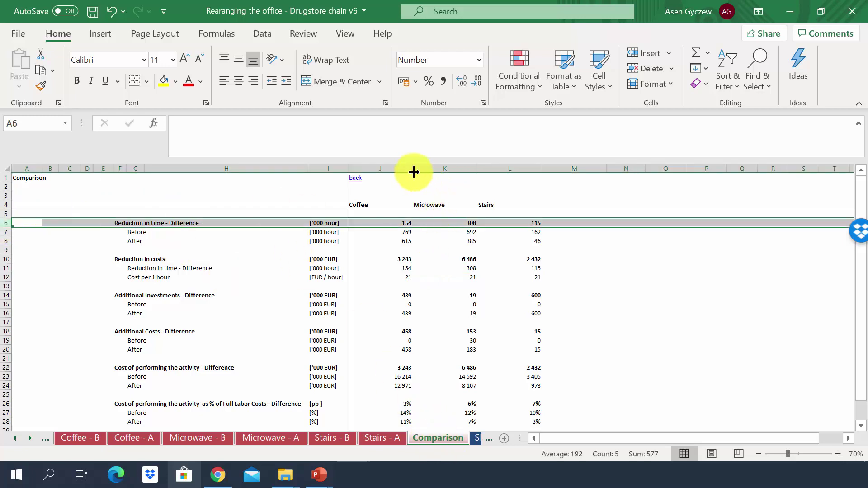
drag(403, 168, 463, 169)
click(463, 169)
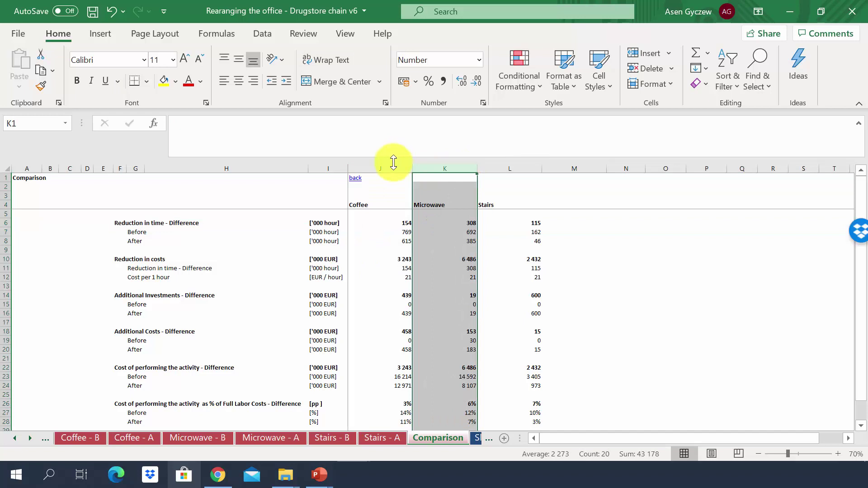
click(393, 168)
click(466, 166)
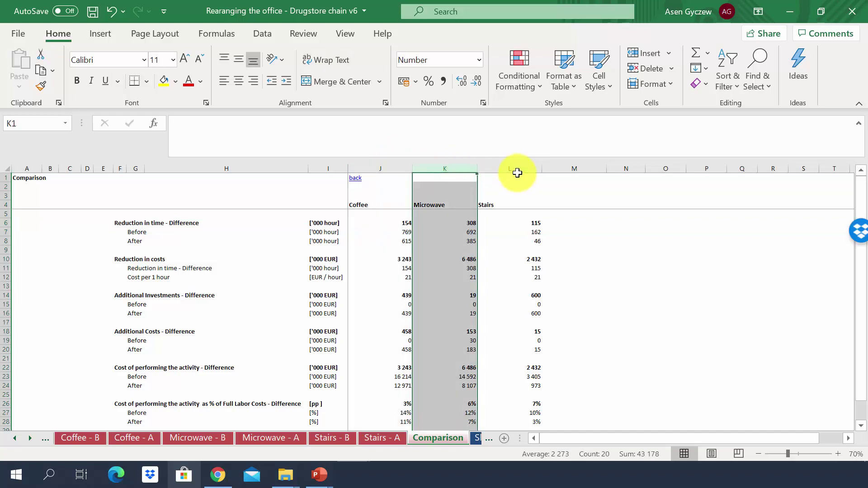
click(517, 172)
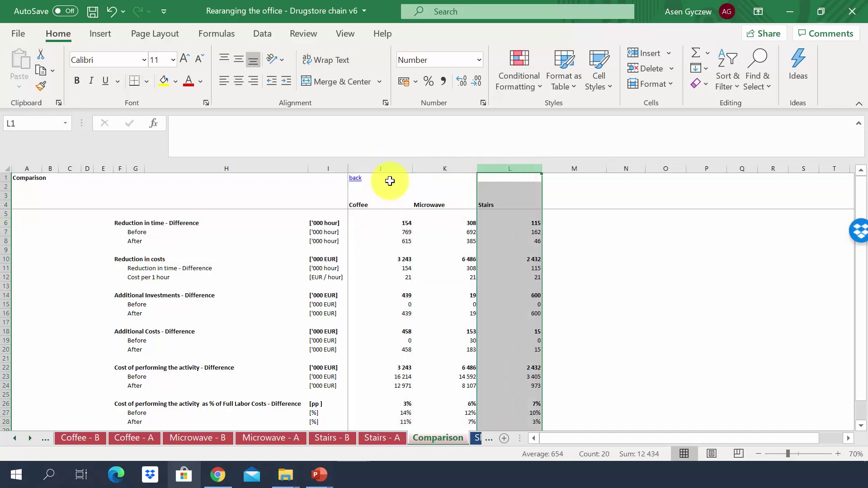
Step: Review the comparison rows for reduction in costs, additional investments, additional costs, and cost of performing the activity, including as % of Full Labor Costs
click(5, 259)
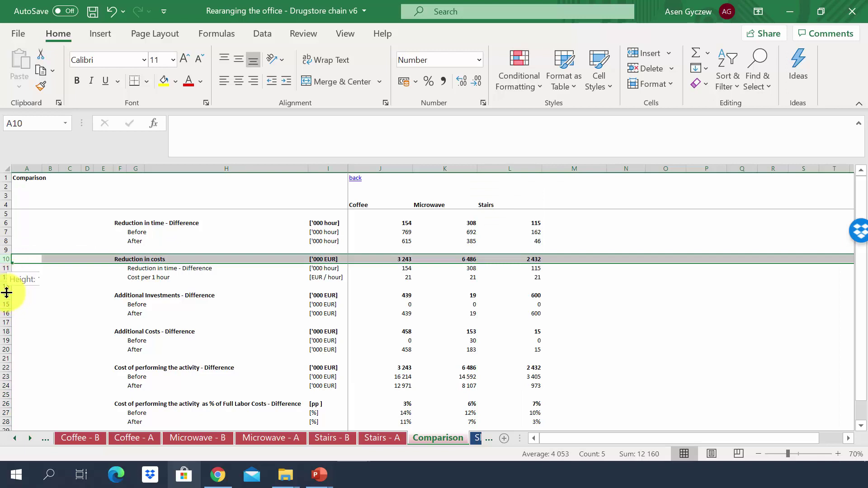
click(5, 295)
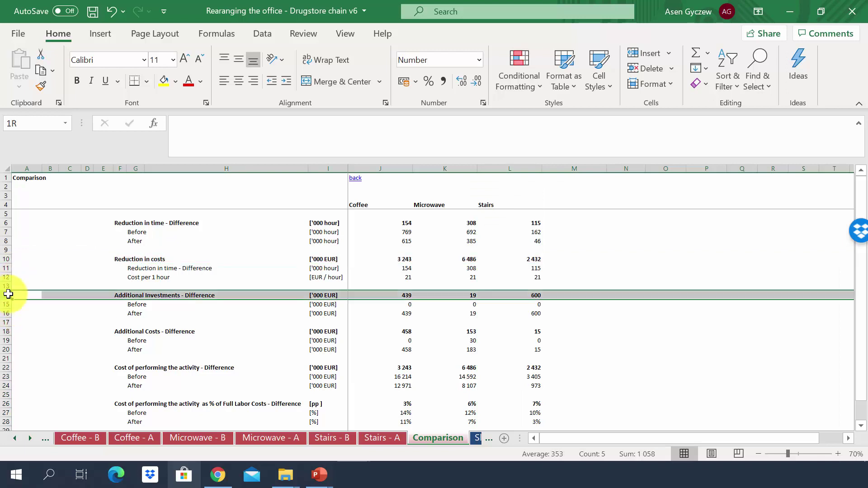
click(5, 331)
scroll(45, 317, down, 3)
click(5, 305)
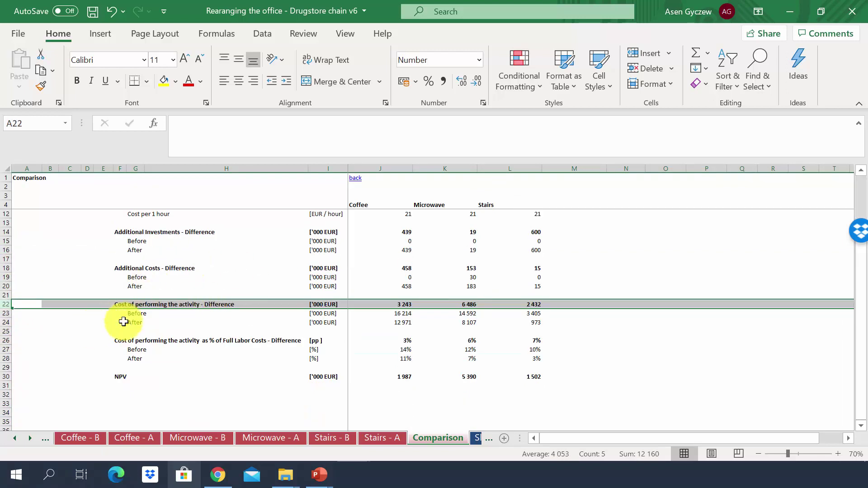
click(4, 341)
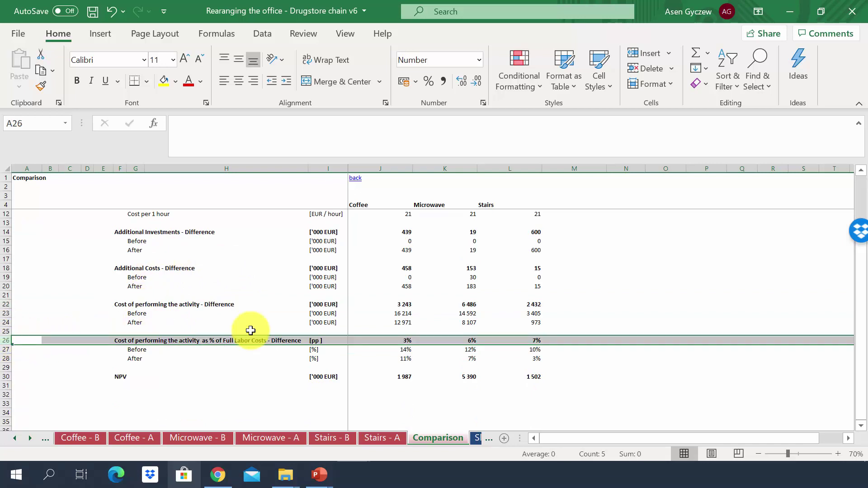
Step: Compare the NPV of Coffee, Microwave and Stairs, checking the source formulas for Coffee and Stairs
click(3, 377)
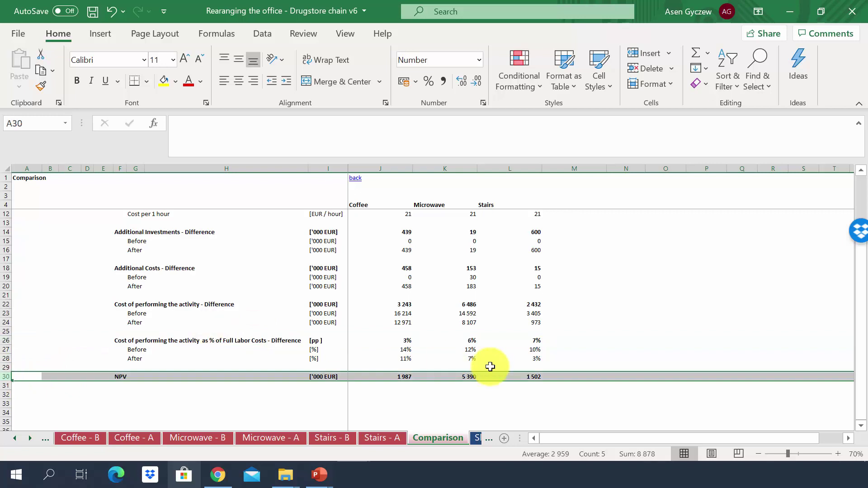
click(436, 368)
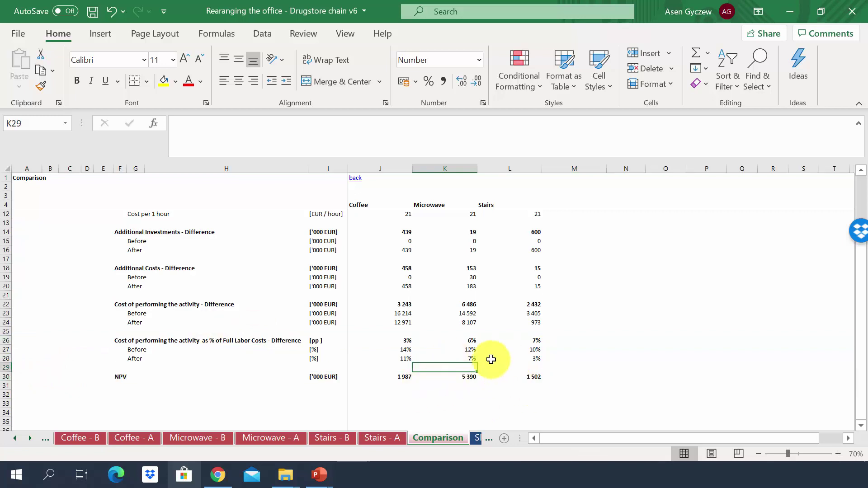
click(453, 169)
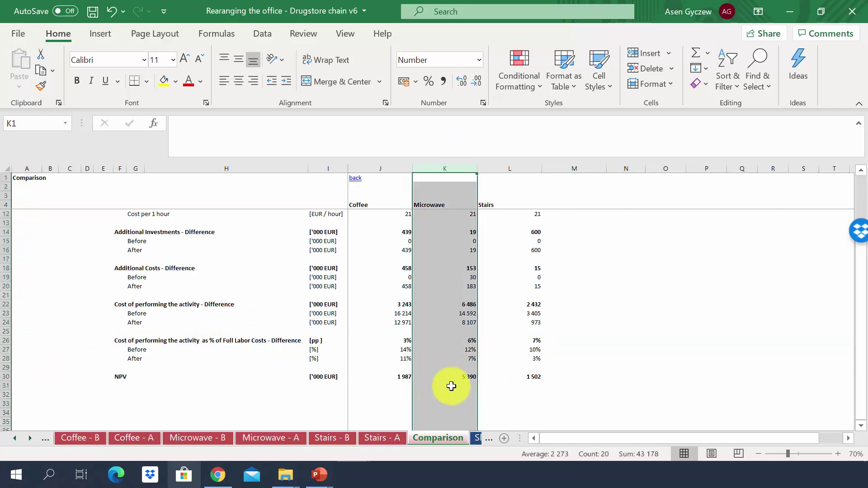
click(388, 376)
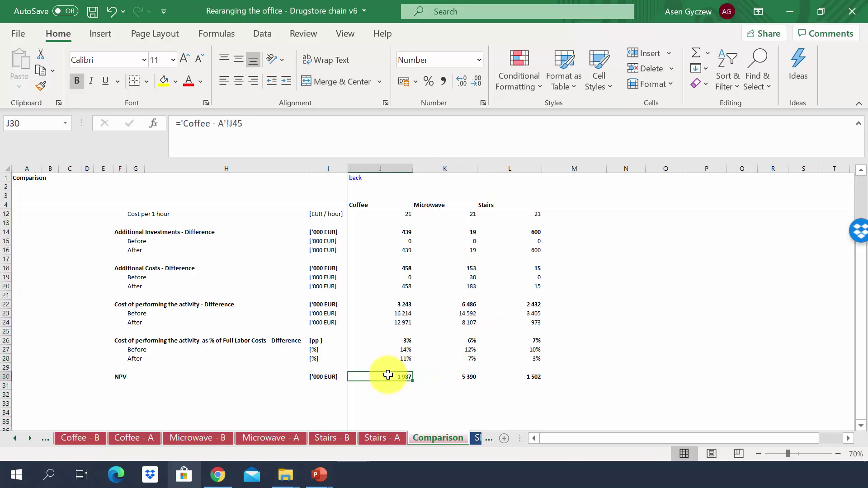
click(529, 369)
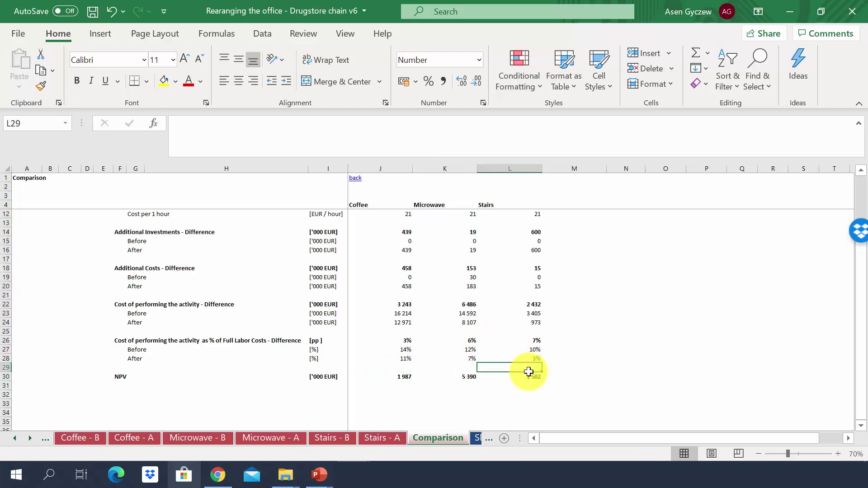
click(527, 375)
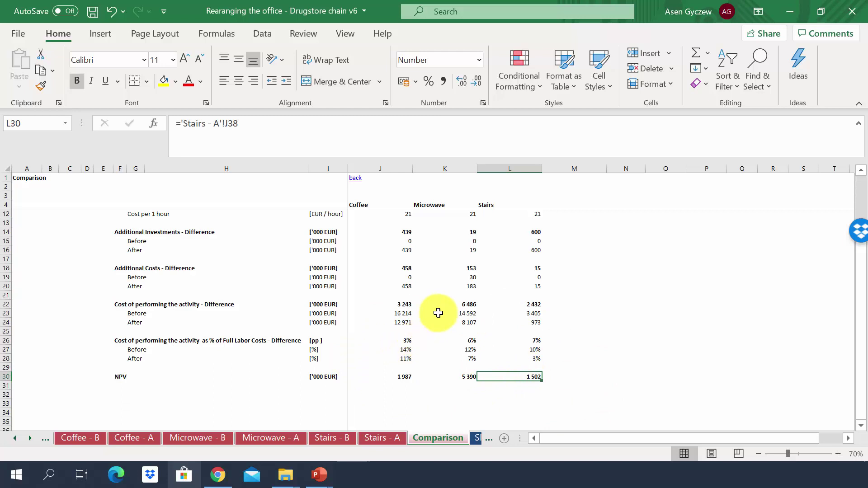
Step: Open the Slide sheet and look over the cash flow data and charts for coffee, microwaves and stairs
click(474, 441)
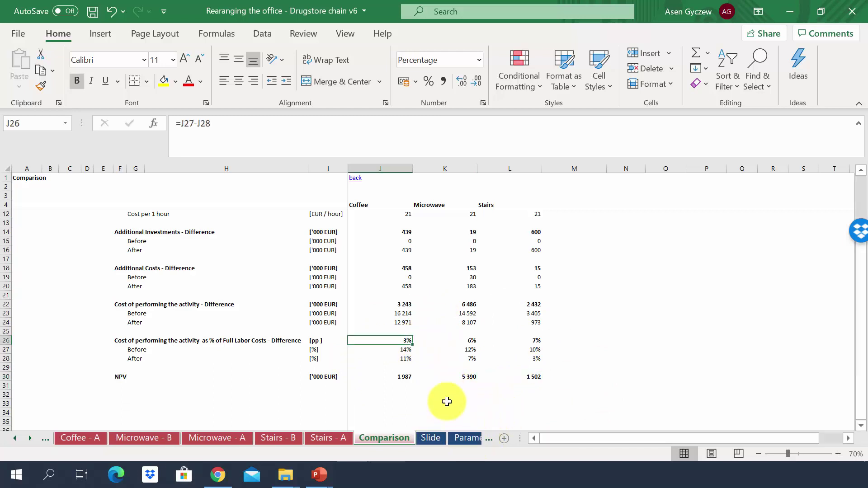
click(434, 438)
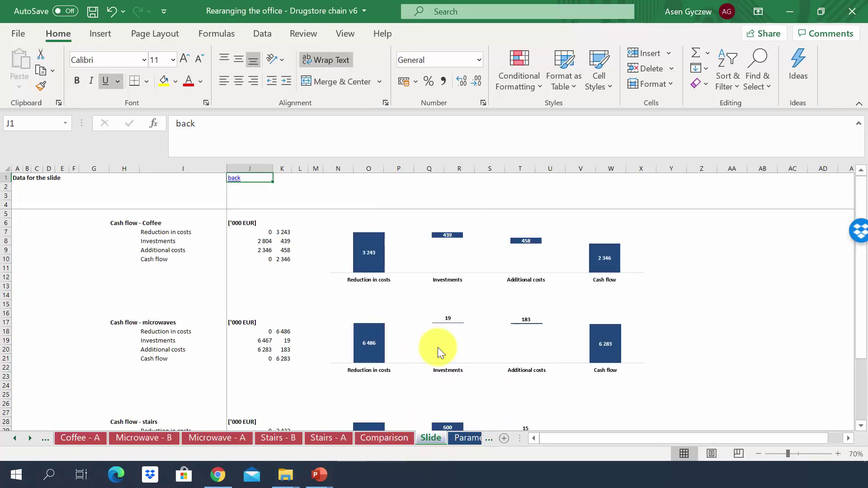
scroll(438, 347, down, 1)
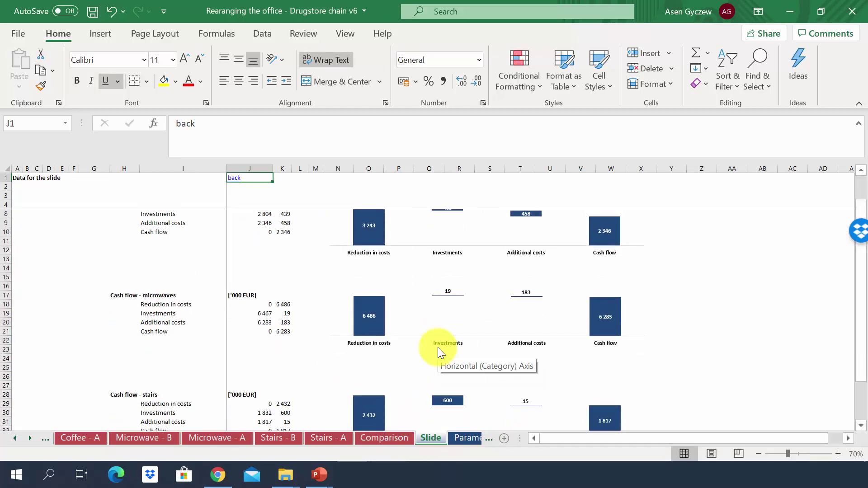